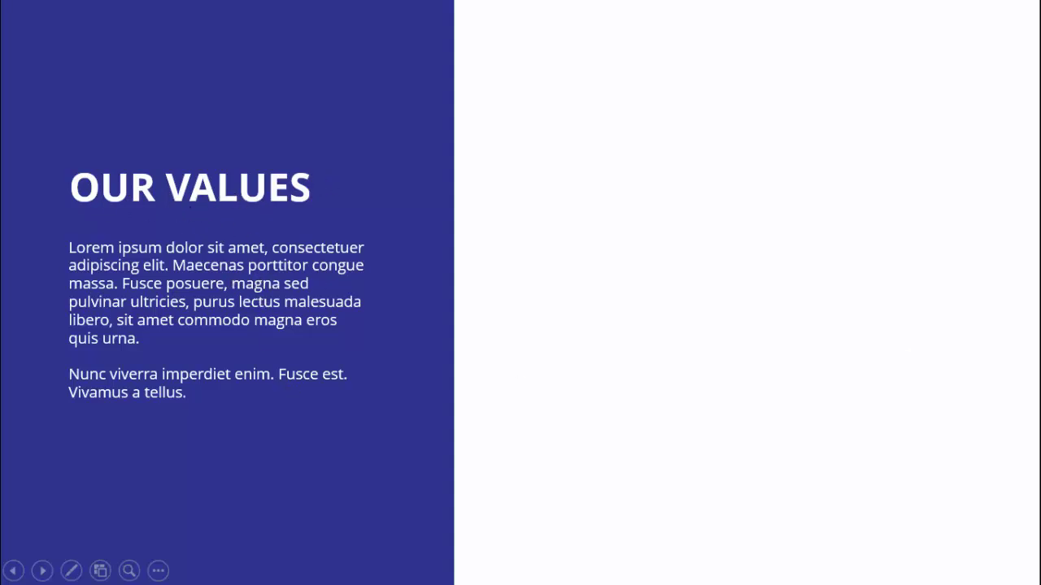
Step: Reveal the seven value bars in the slide show, from TRUST through CREATIVITY, then advance past Our Values
click(1031, 356)
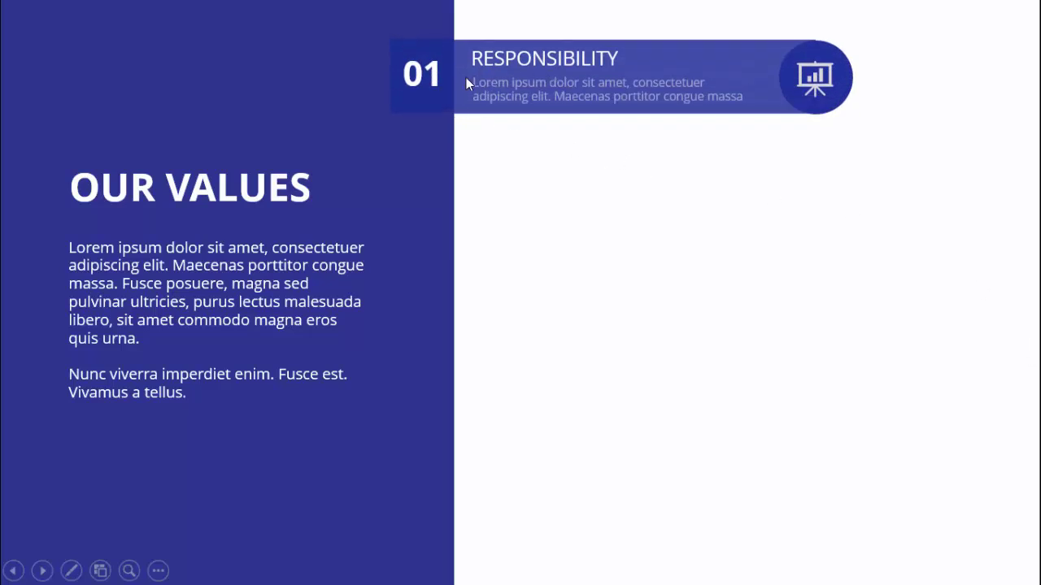
click(907, 261)
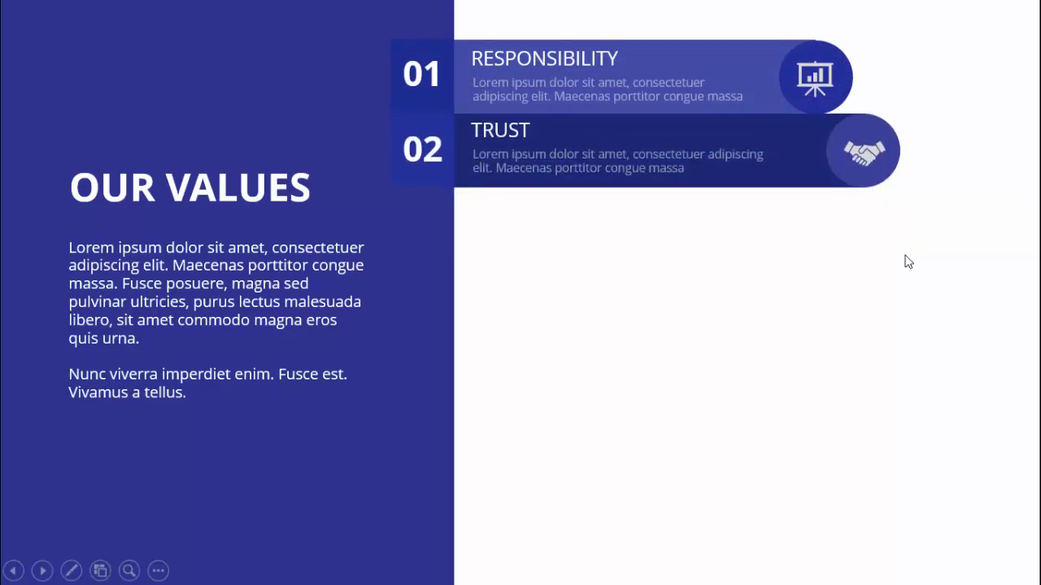
click(908, 261)
click(908, 261)
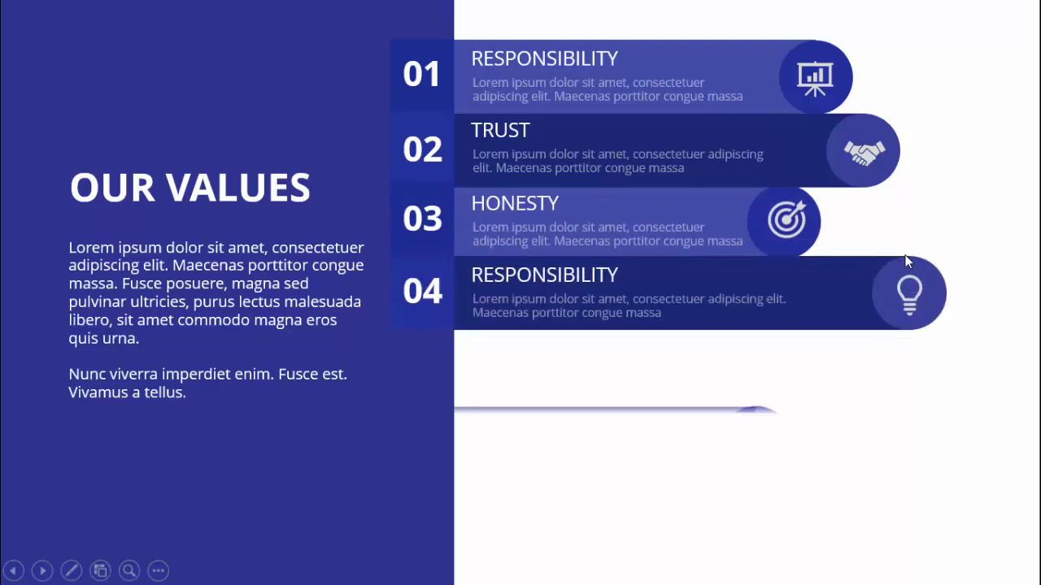
click(908, 261)
click(908, 261)
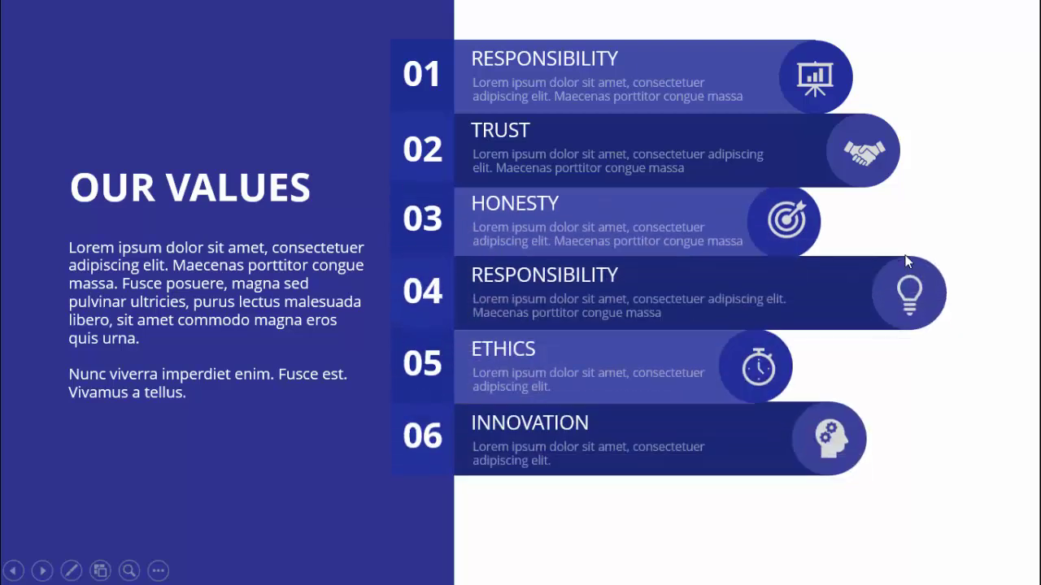
click(908, 261)
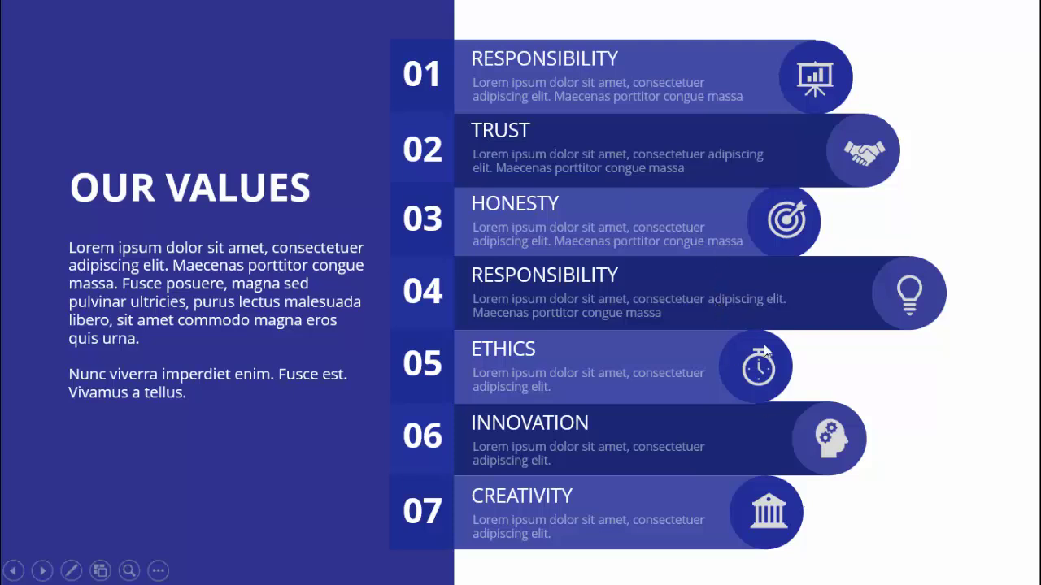
click(962, 406)
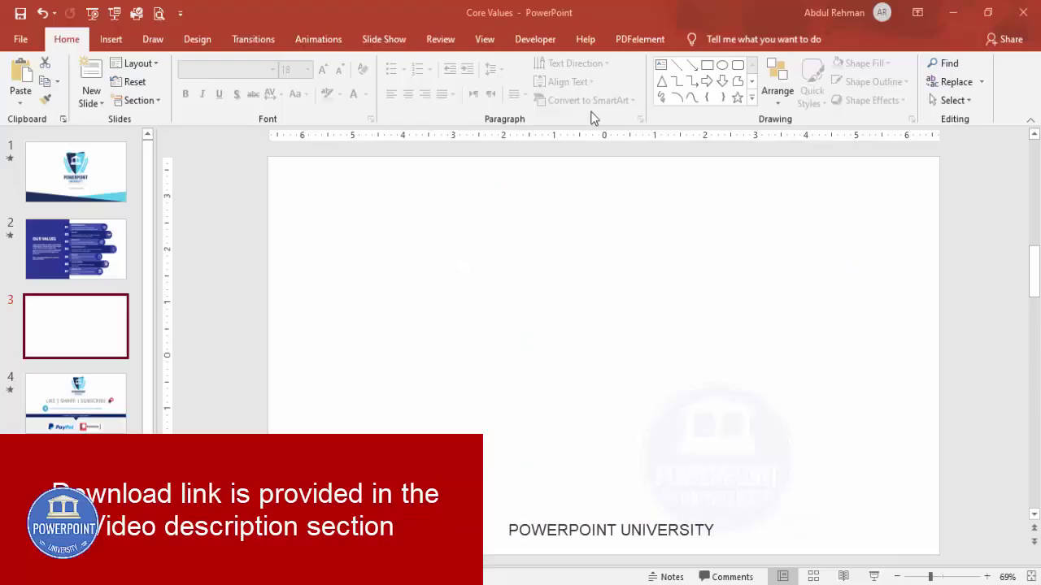
Step: Turn on slide guides and draw a tall rectangle over the slide's left part
click(484, 39)
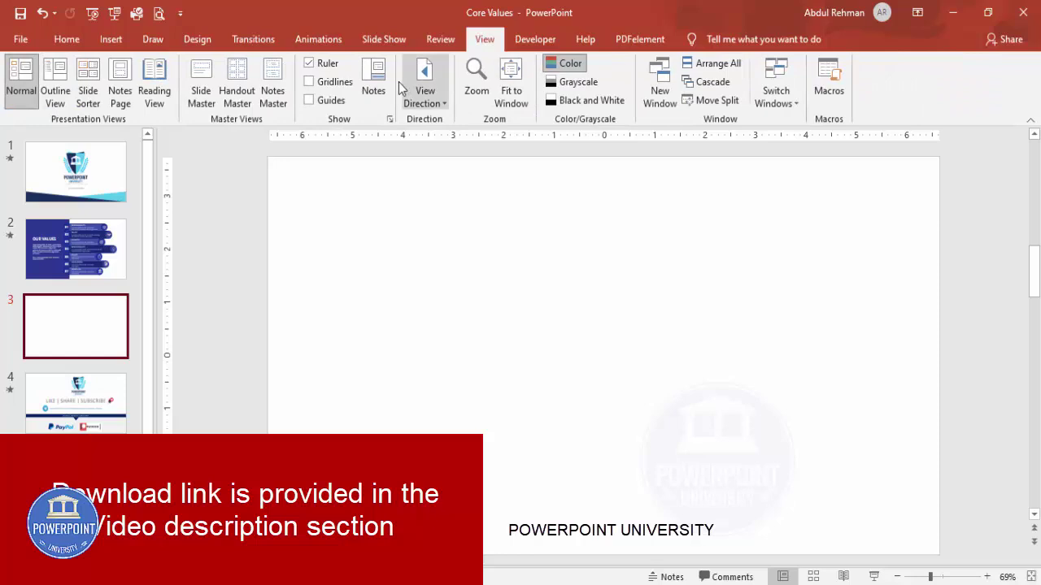
click(337, 102)
click(111, 39)
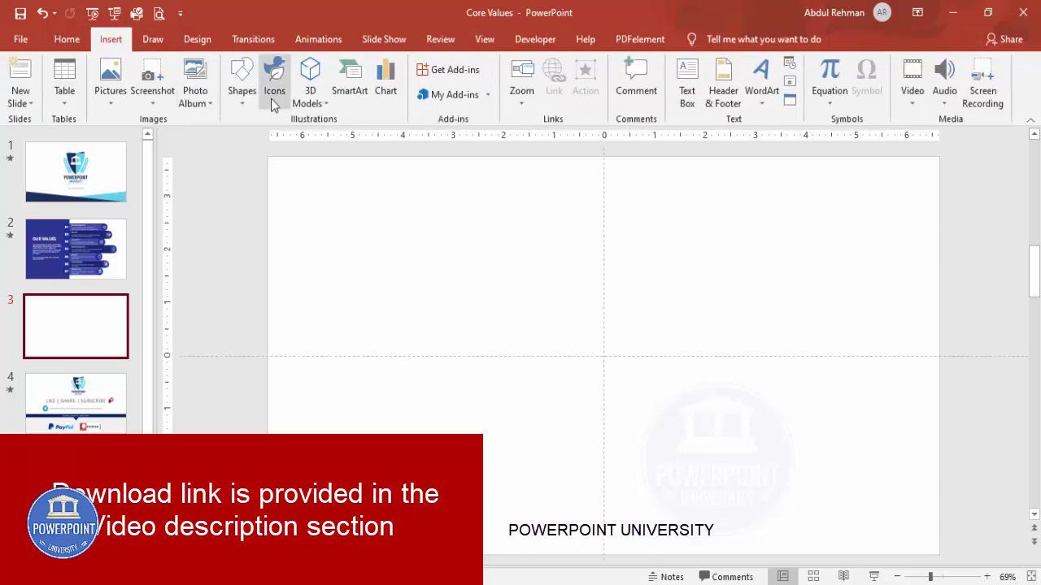
click(239, 103)
click(236, 219)
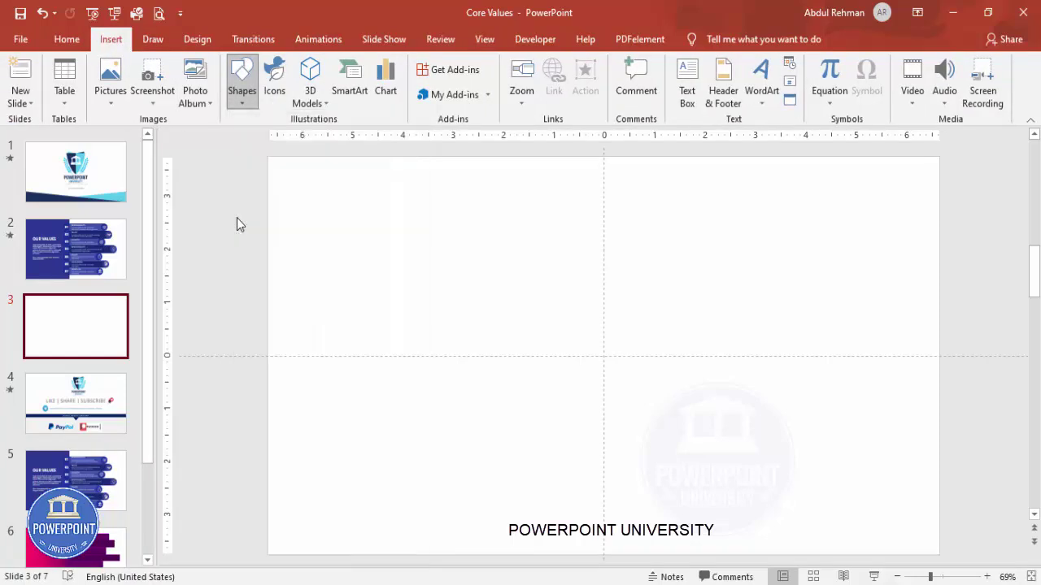
mouse_move(268, 156)
mouse_down()
mouse_move(529, 488)
mouse_move(551, 539)
mouse_move(574, 551)
mouse_move(571, 541)
mouse_up()
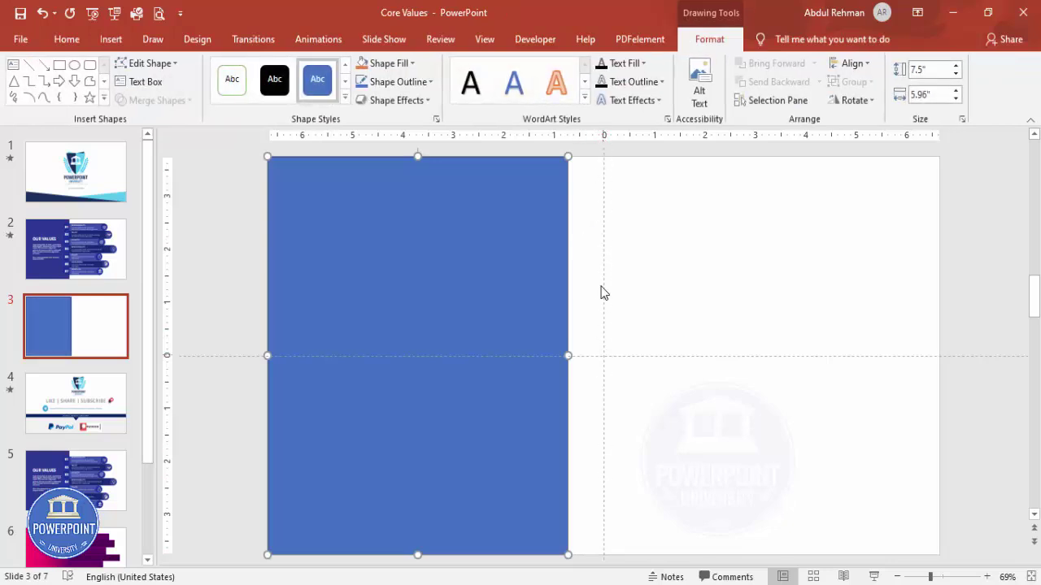
Step: Give the rectangle no outline and a dark navy fill
click(400, 82)
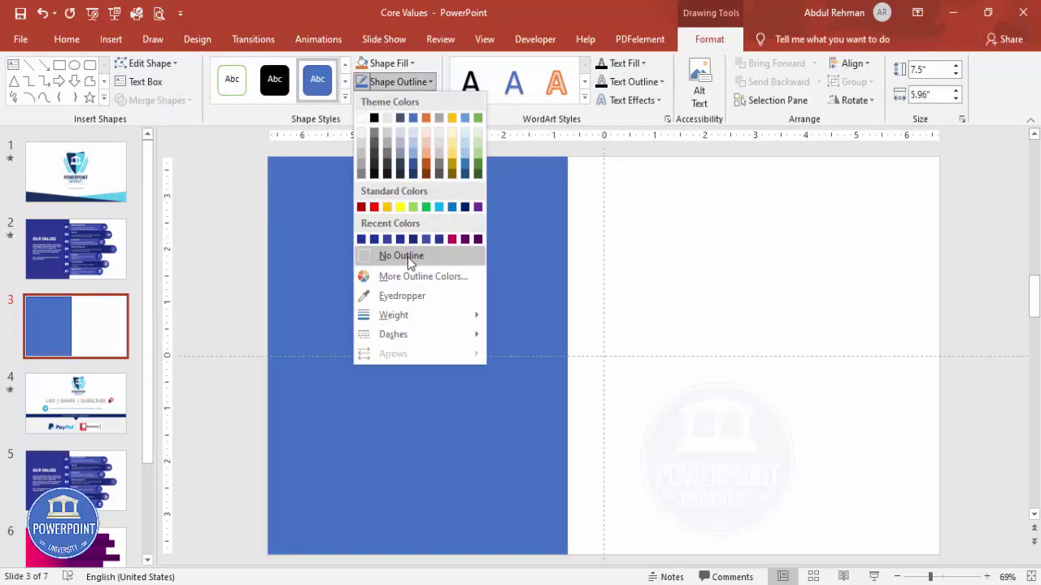
click(409, 256)
click(390, 63)
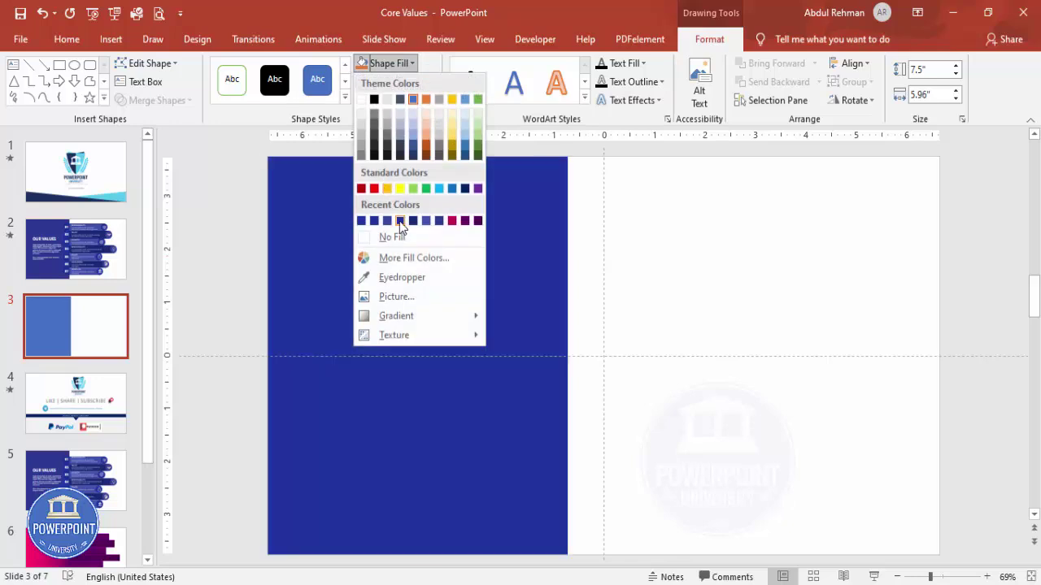
click(413, 221)
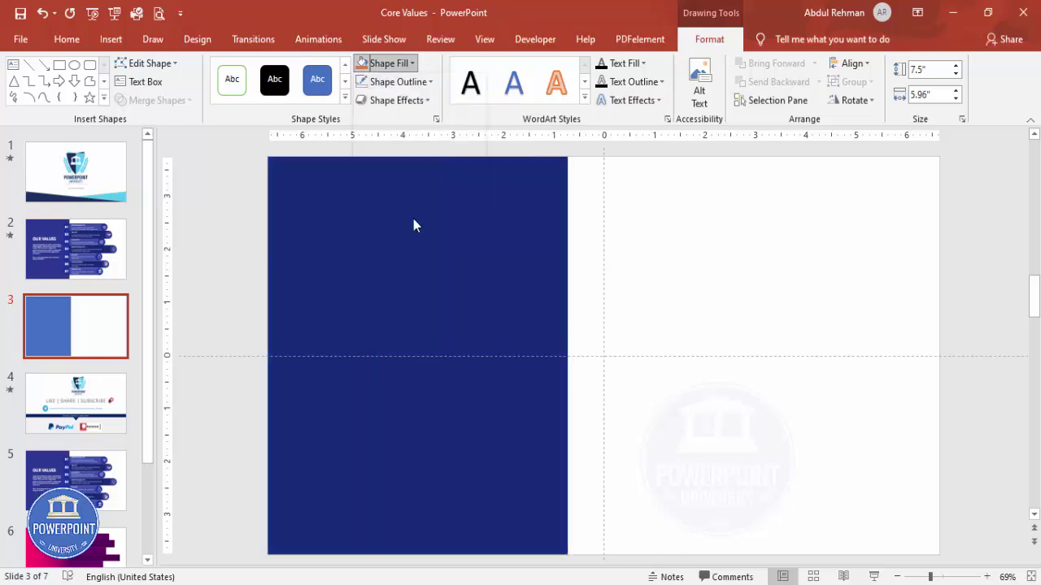
click(756, 267)
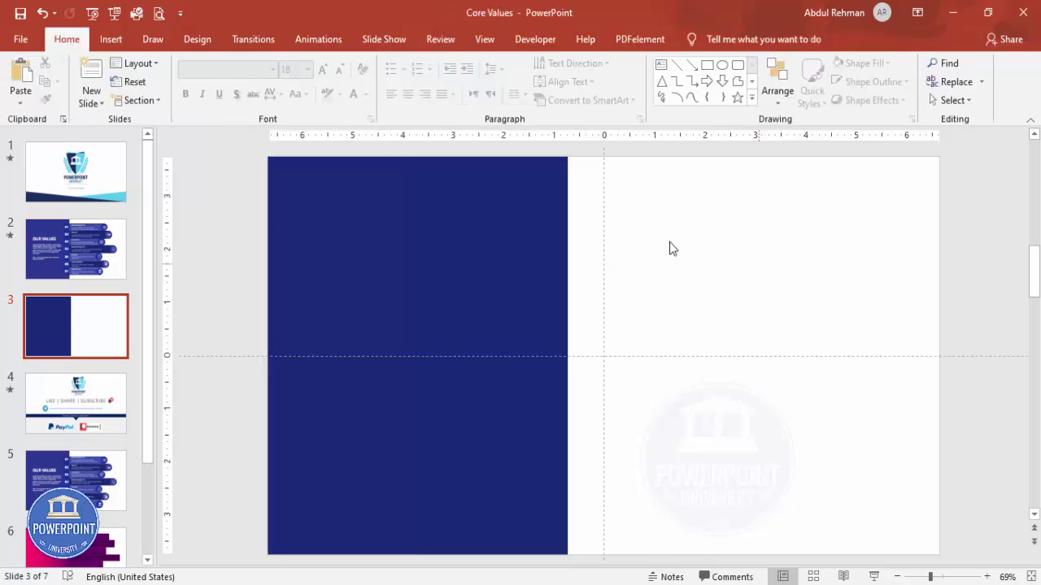
click(112, 39)
Step: Draw a rectangular bar from the navy panel's right edge near the top
click(242, 102)
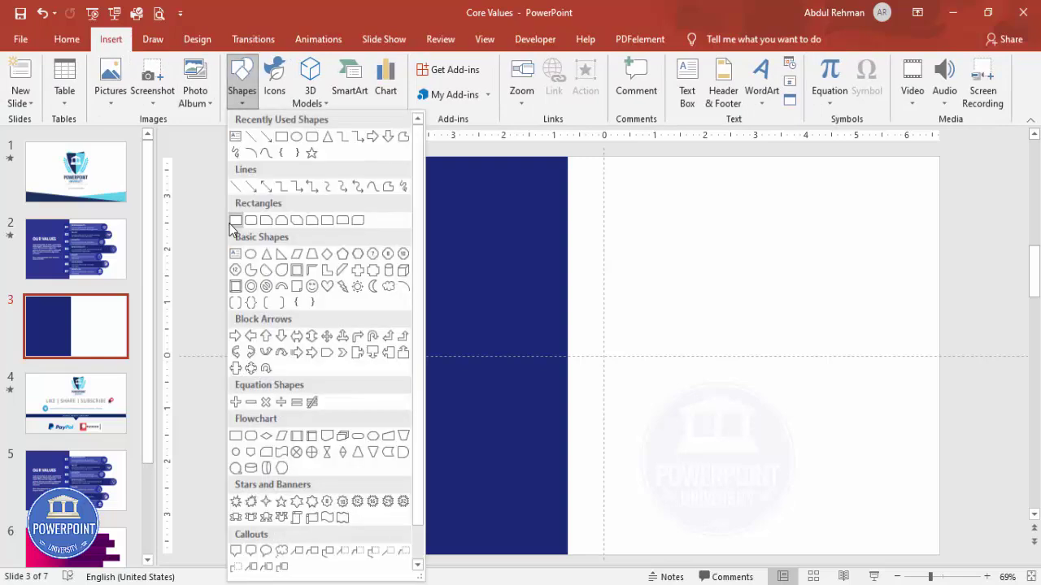
click(235, 220)
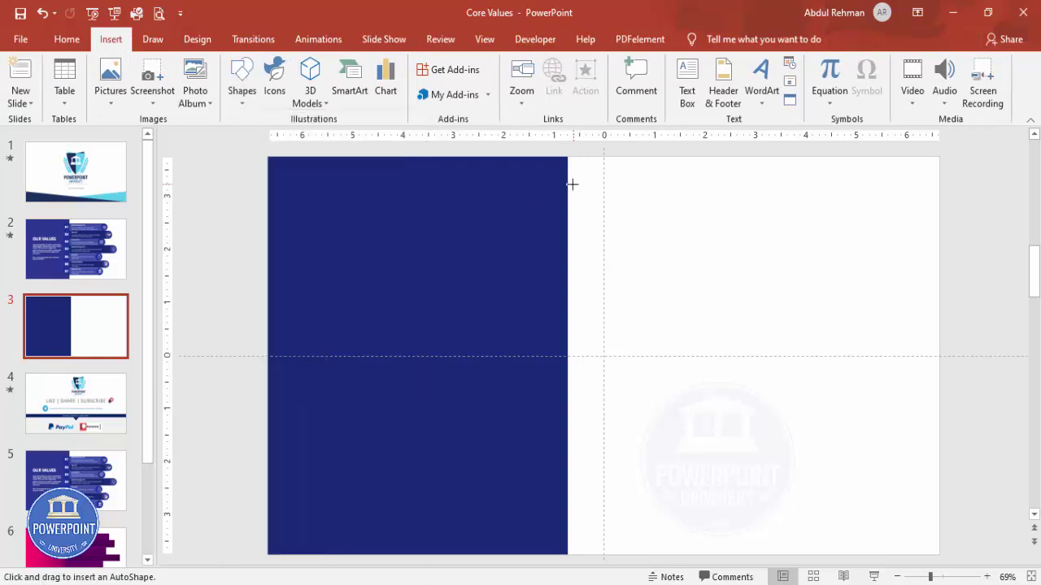
mouse_move(569, 186)
mouse_down()
mouse_move(686, 220)
mouse_move(776, 230)
mouse_up()
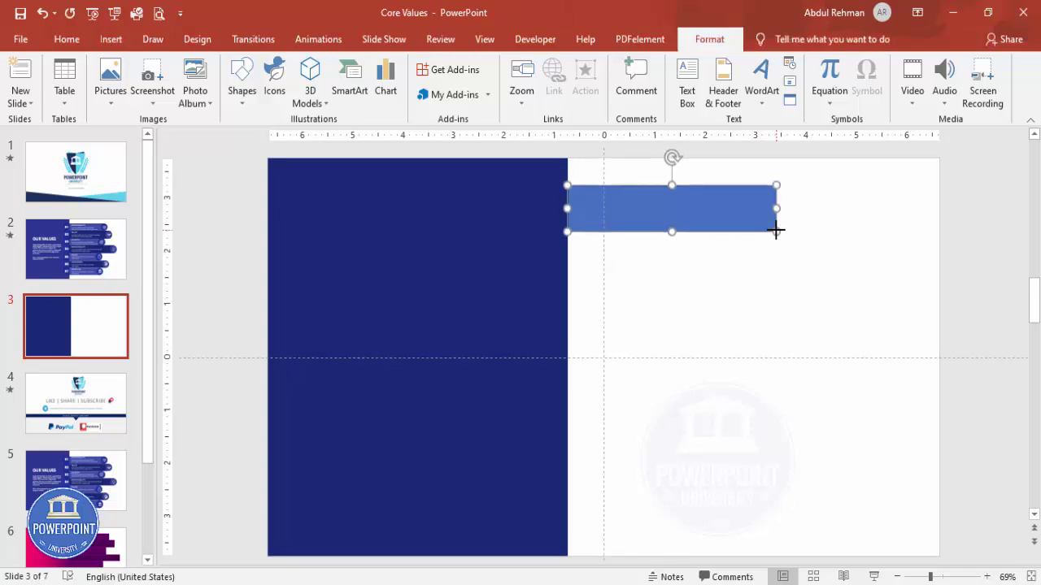
Step: Give the bar no outline and a lighter blue fill, then duplicate it
click(420, 87)
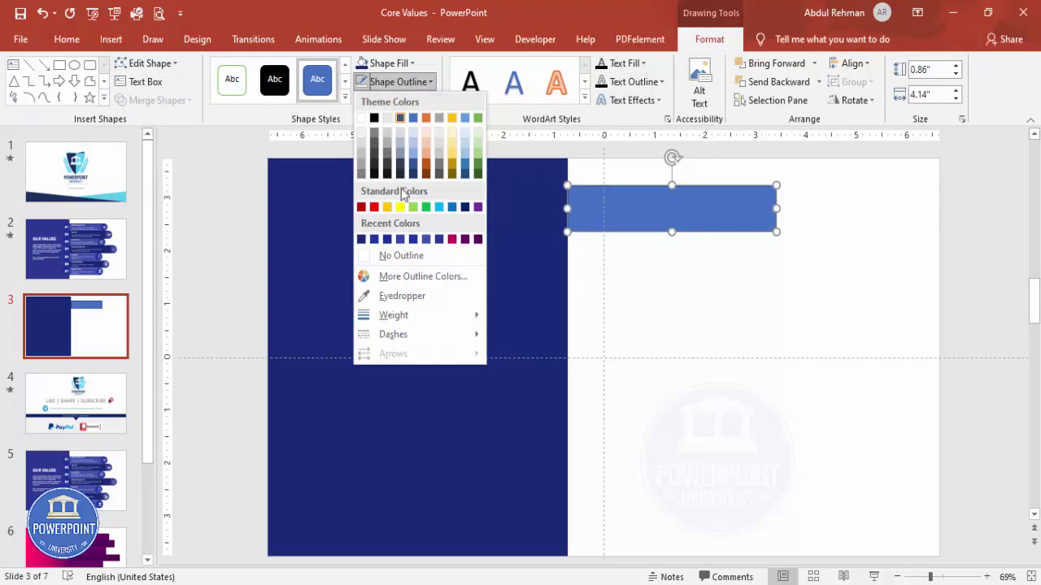
click(410, 256)
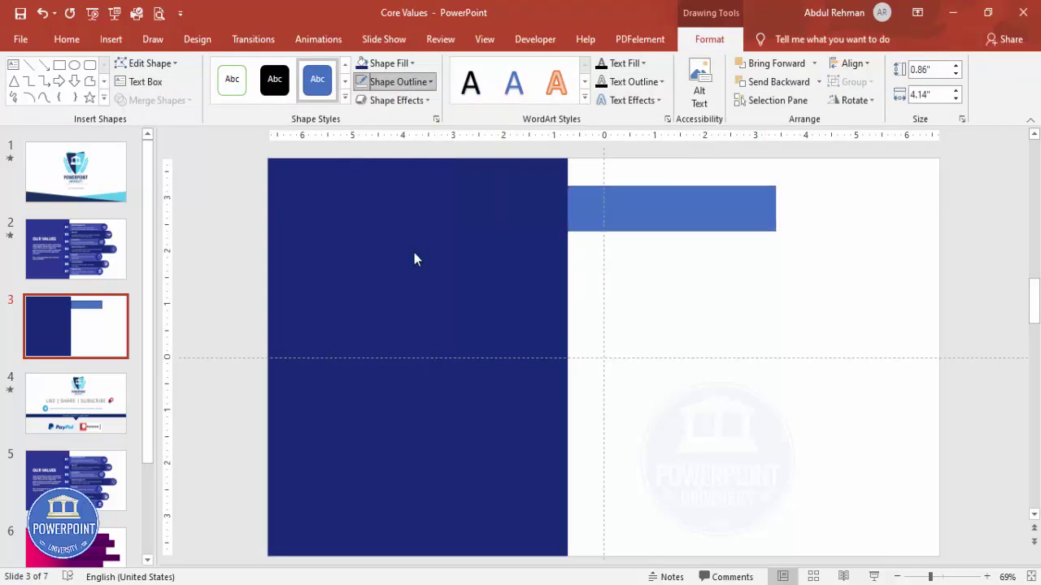
click(867, 64)
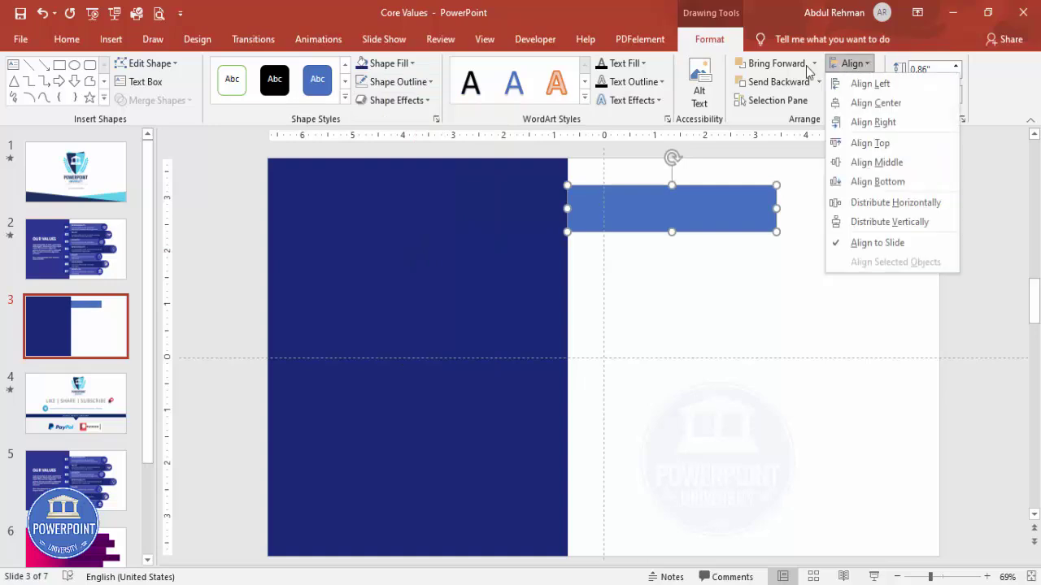
click(394, 65)
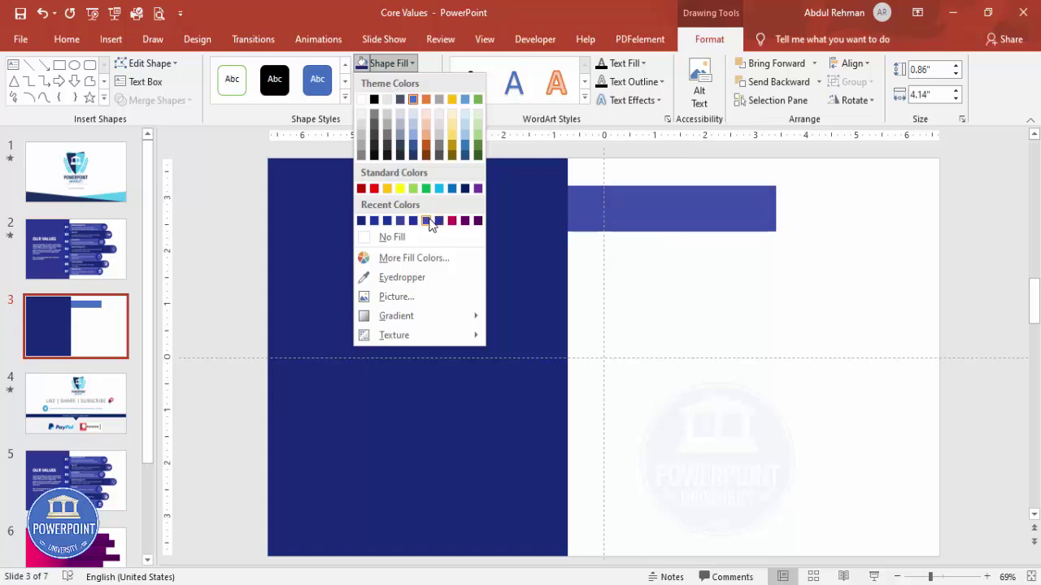
click(426, 221)
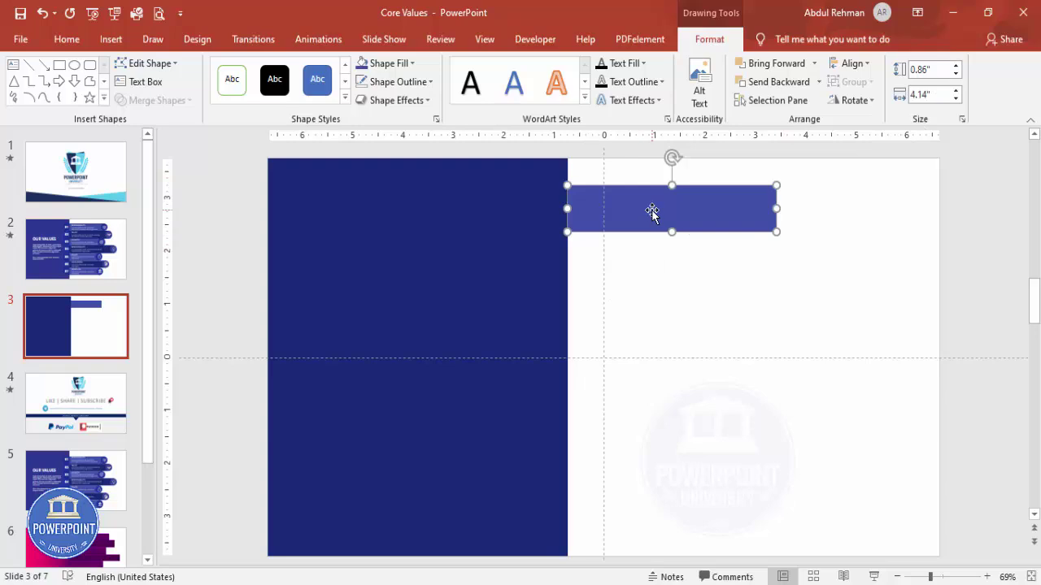
key(ctrl+d)
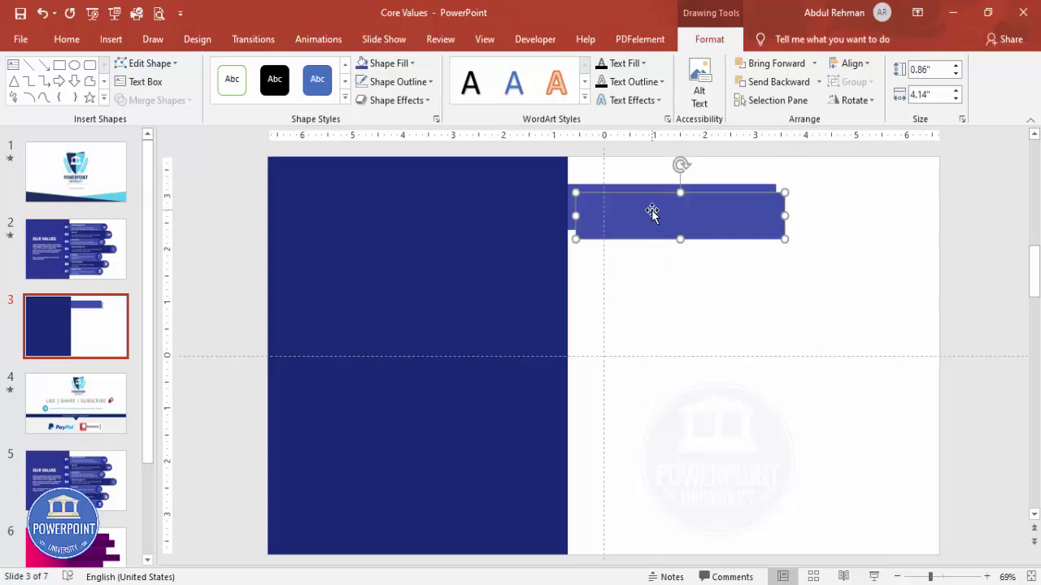
Step: Recolour the copy darker blue, place it under the first bar and lengthen it to 4.76 inches
click(381, 64)
click(373, 220)
drag(665, 217, 655, 255)
drag(778, 254, 808, 253)
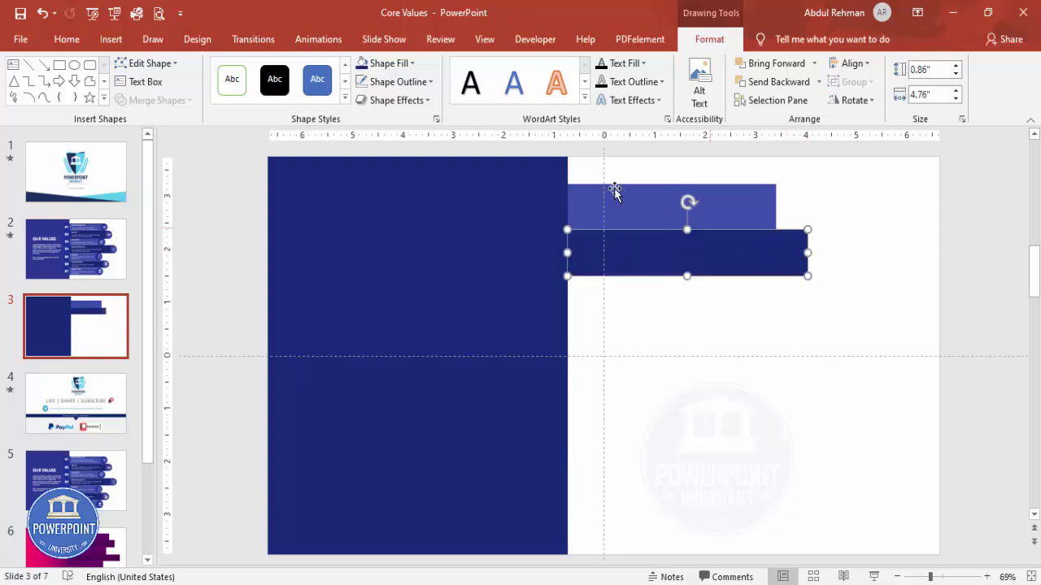
click(412, 64)
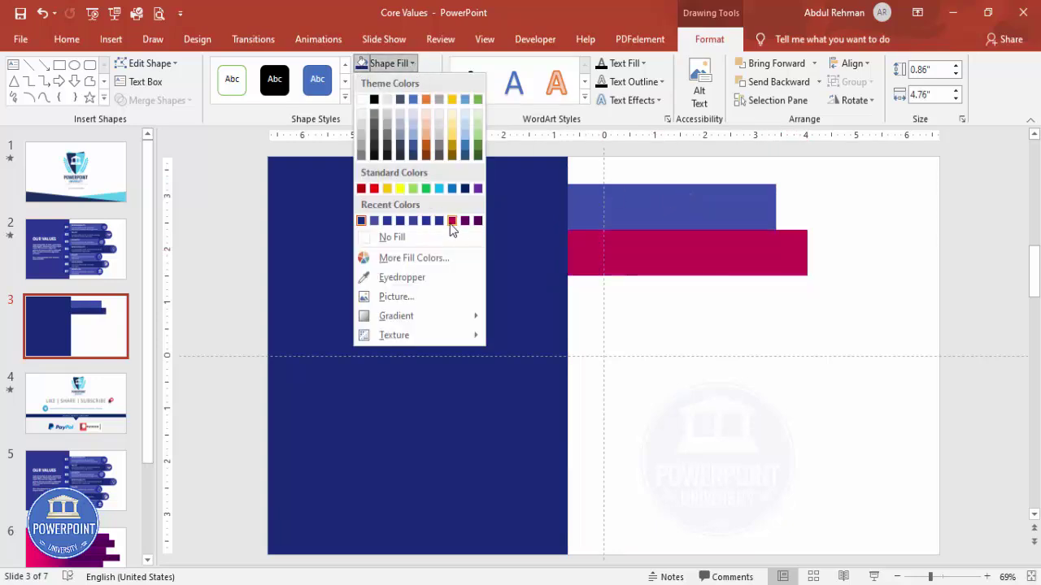
click(386, 221)
click(681, 323)
Step: Copy the bar pair below the originals, then a lighter bar at the bottom, making seven bars
click(673, 204)
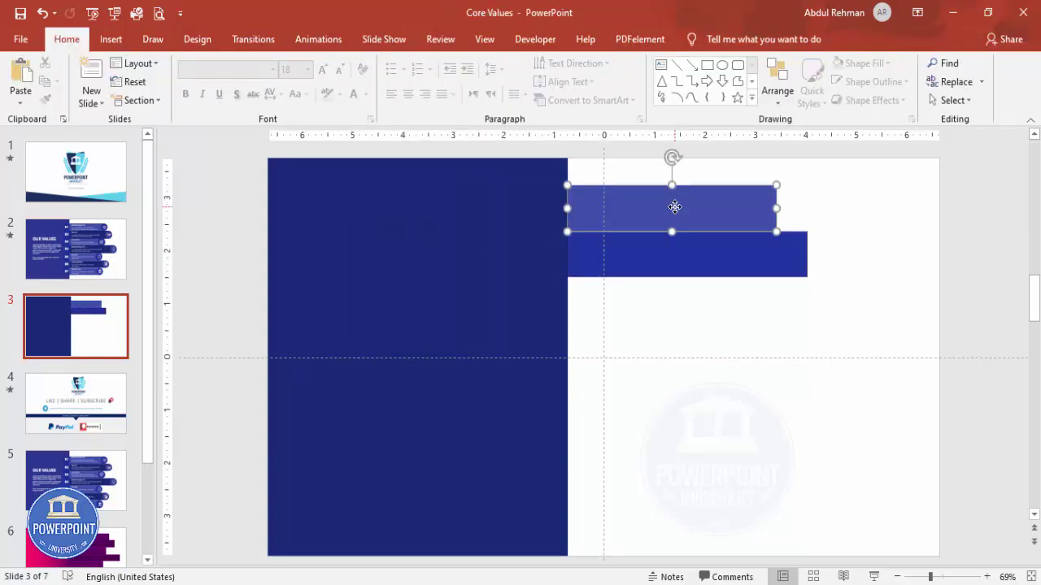
shift+click(673, 249)
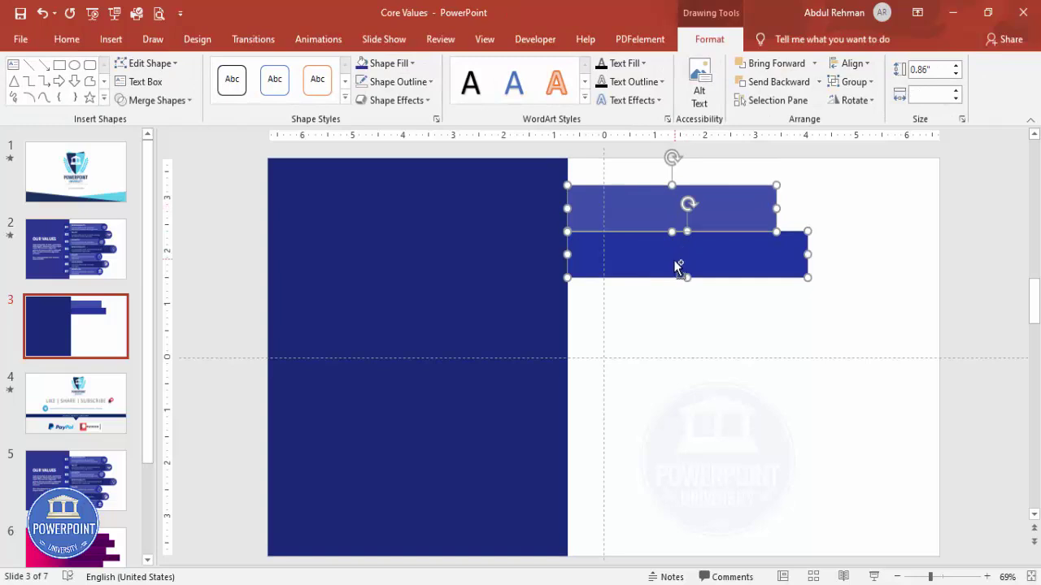
drag(669, 266, 713, 438)
click(816, 488)
click(701, 435)
click(706, 392)
drag(705, 392, 692, 487)
click(811, 483)
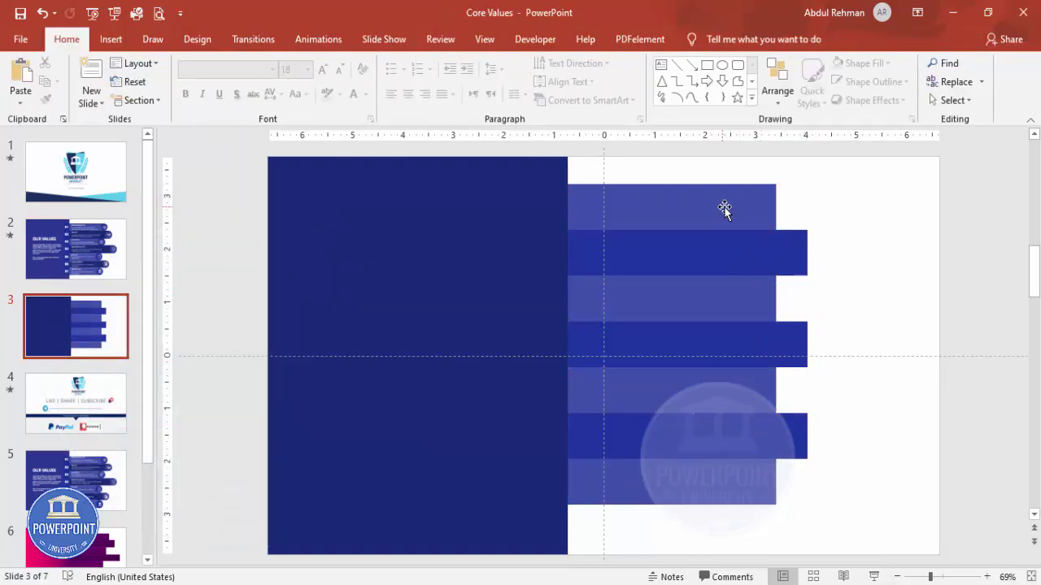
Step: Lengthen the third, fifth and seventh bars and shorten the fourth and sixth to stagger them
click(768, 285)
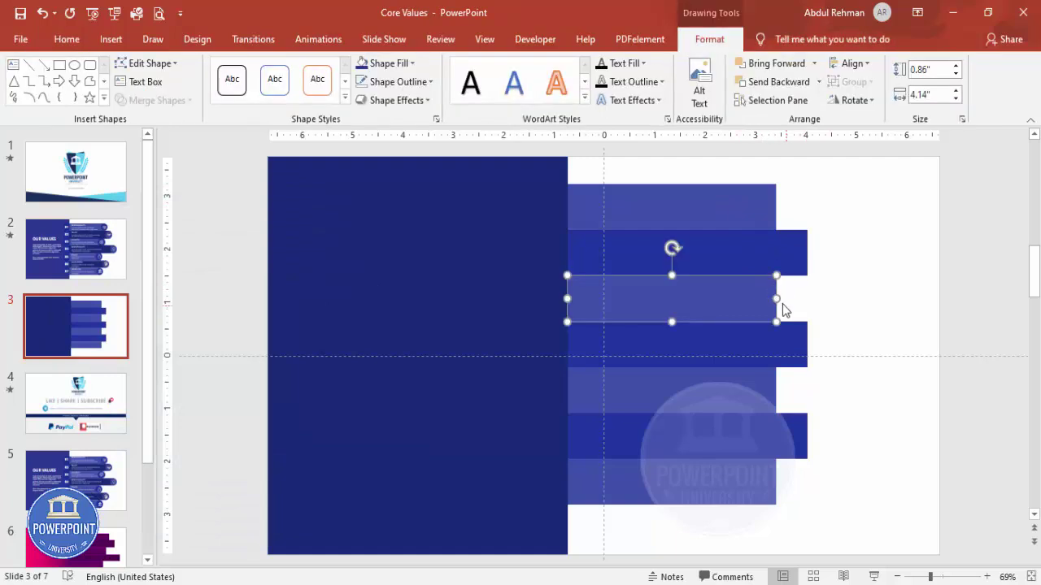
drag(786, 297, 849, 298)
click(798, 342)
drag(809, 344, 732, 345)
click(753, 404)
drag(775, 392, 787, 391)
click(792, 442)
drag(810, 438, 696, 437)
click(776, 483)
drag(778, 483, 843, 480)
Step: Nudge all seven bars down slightly to centre the stack beside the panel
click(877, 424)
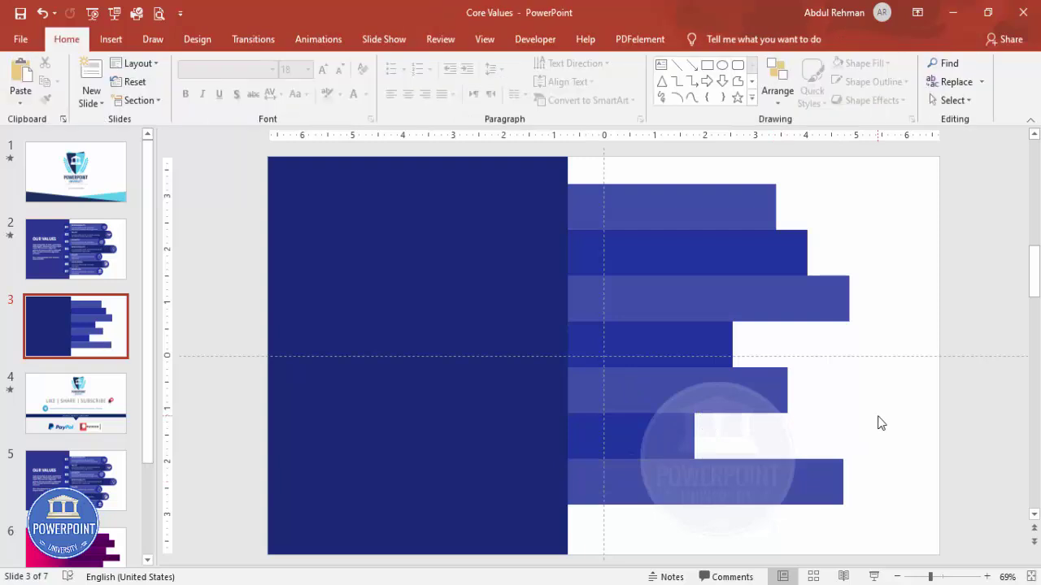
mouse_move(886, 524)
mouse_down()
mouse_move(825, 525)
mouse_move(493, 331)
mouse_move(508, 157)
mouse_up()
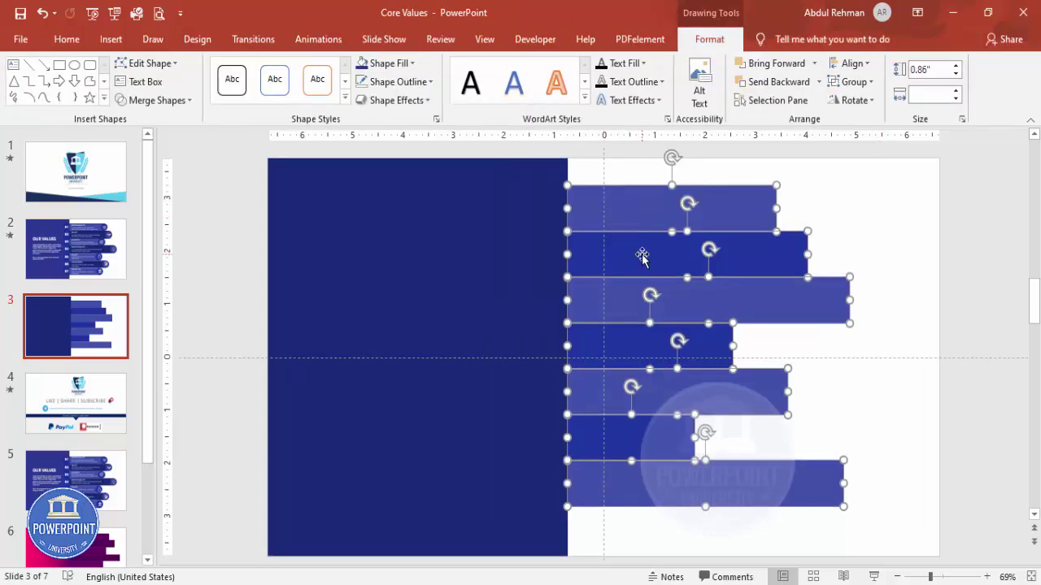
key(Down)
key(Down)
key(Down)
key(Down)
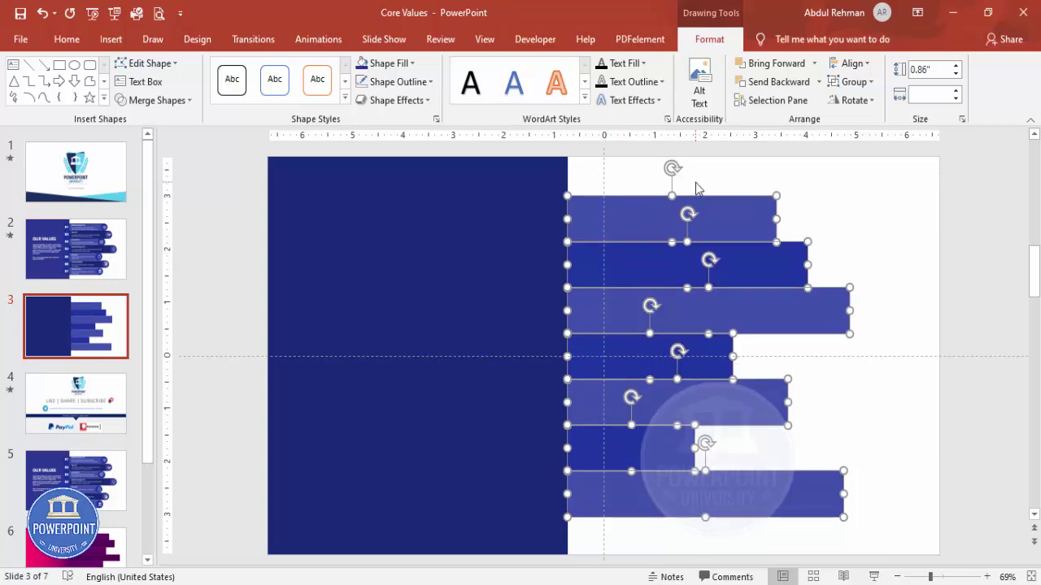
click(830, 187)
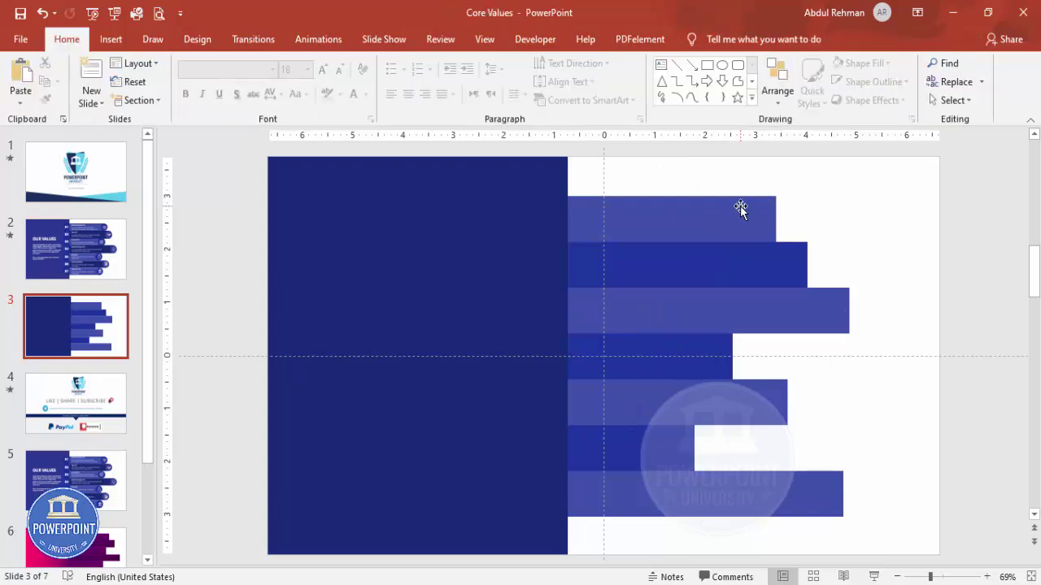
Step: Draw an outline-free circle on the top bar's right end, filled with eyedropper-sampled dark blue
click(113, 44)
click(242, 103)
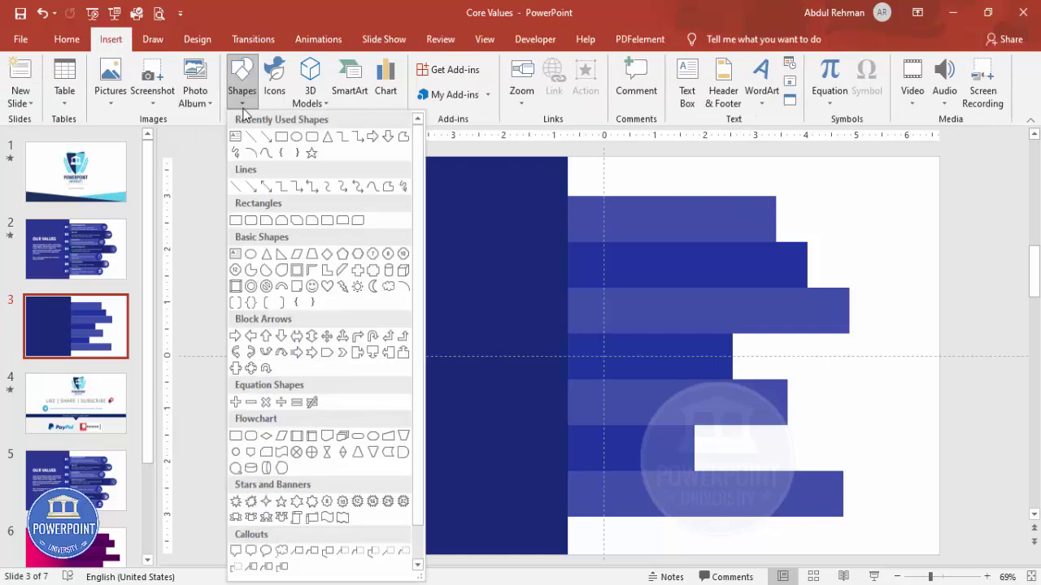
click(251, 255)
drag(769, 213, 790, 243)
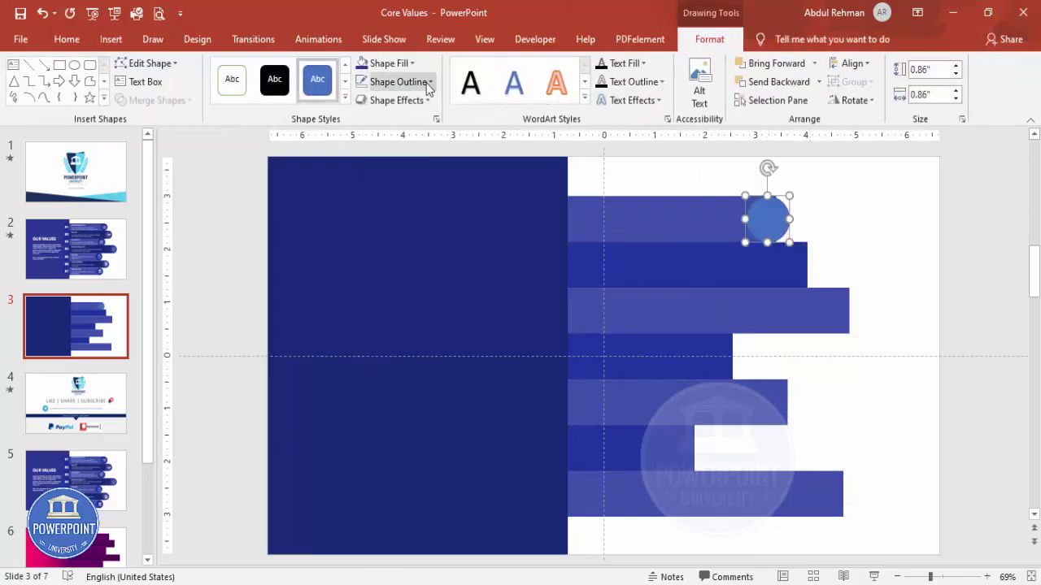
click(428, 82)
click(401, 254)
drag(762, 226, 769, 228)
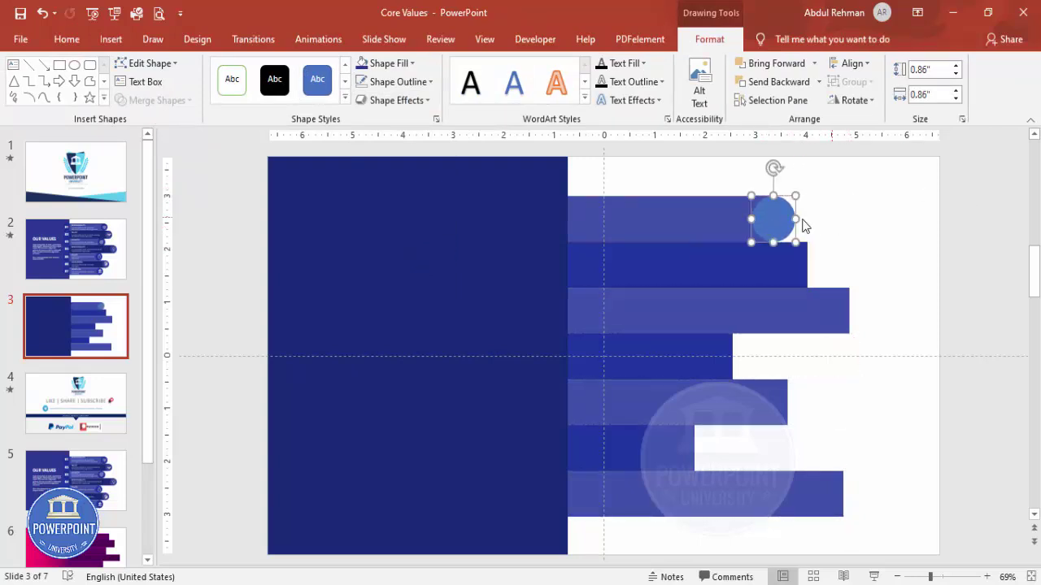
click(398, 64)
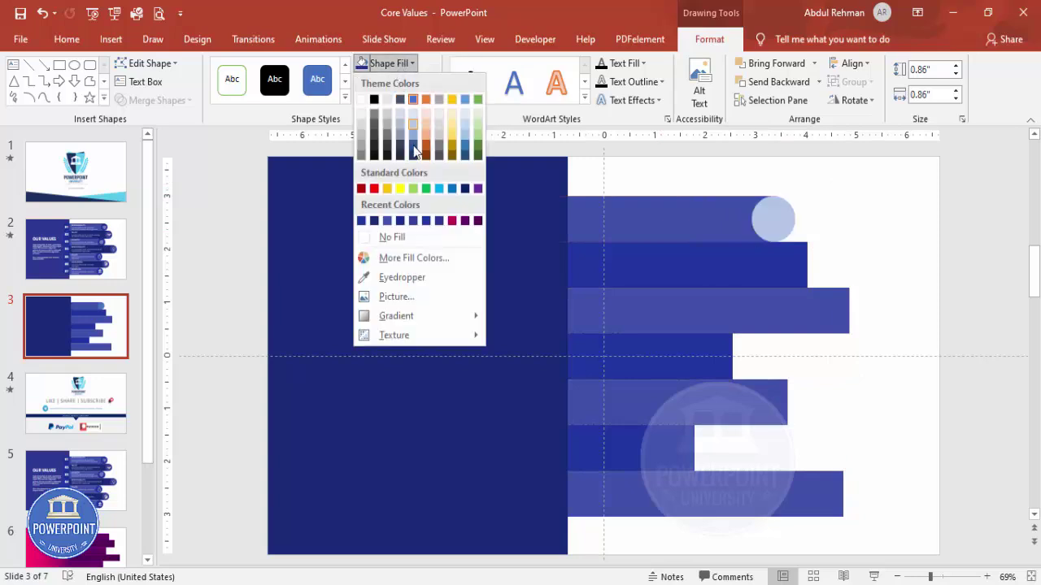
click(406, 277)
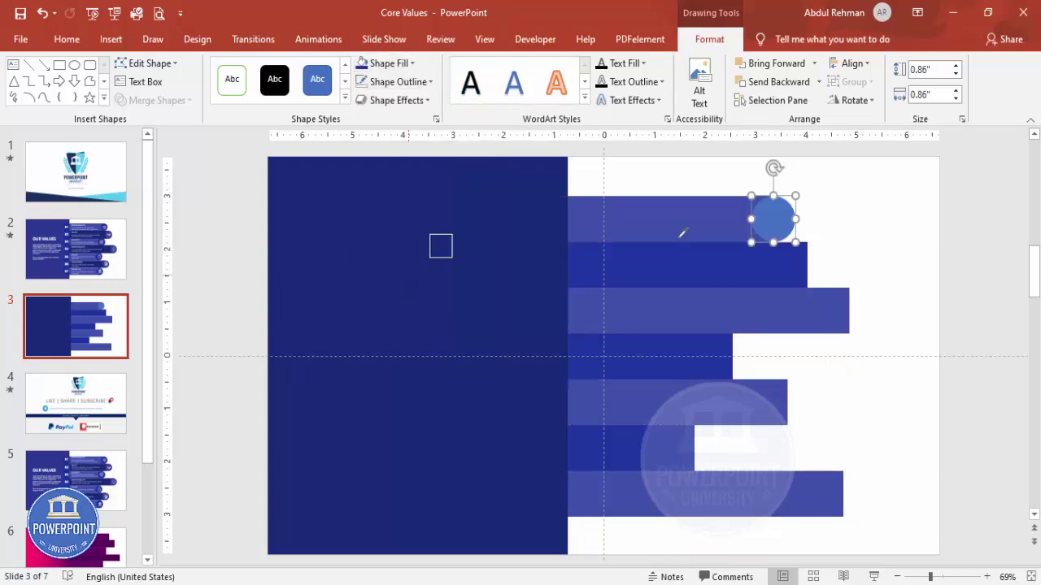
click(730, 257)
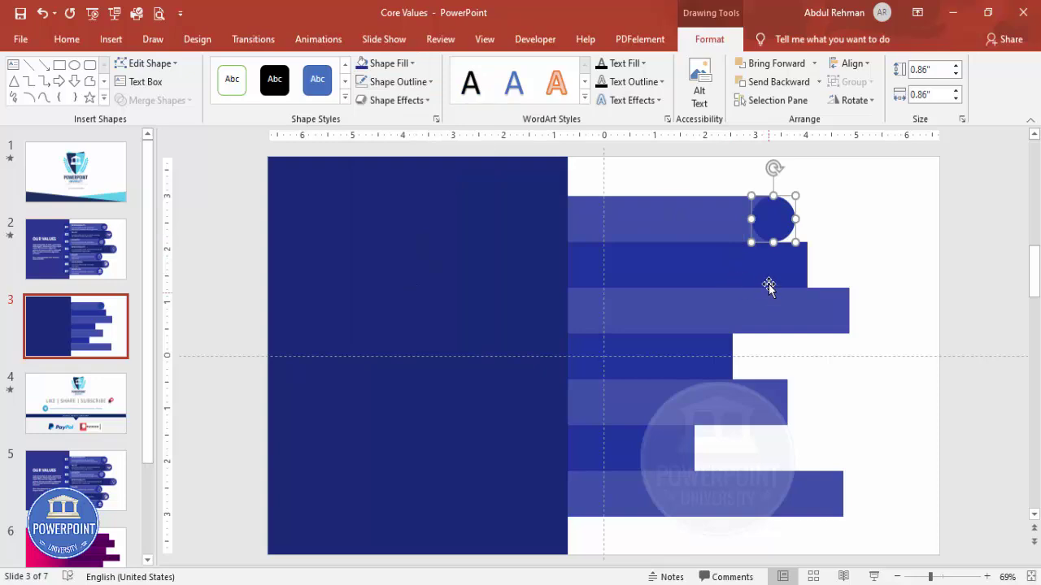
Step: Copy the circle to the second bar's end and recolour it with the sampled lighter blue
drag(780, 223, 829, 269)
click(390, 62)
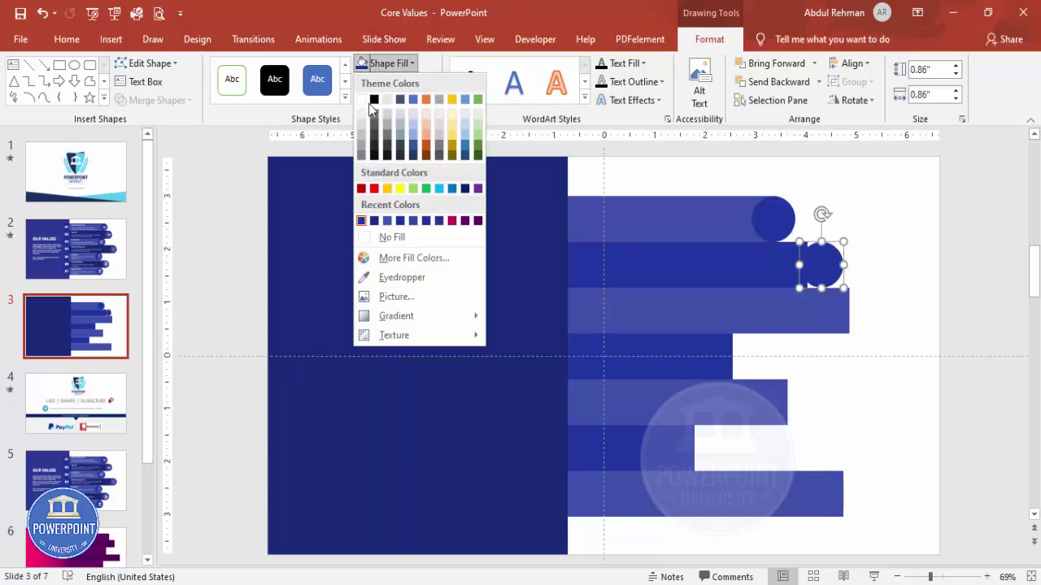
click(395, 277)
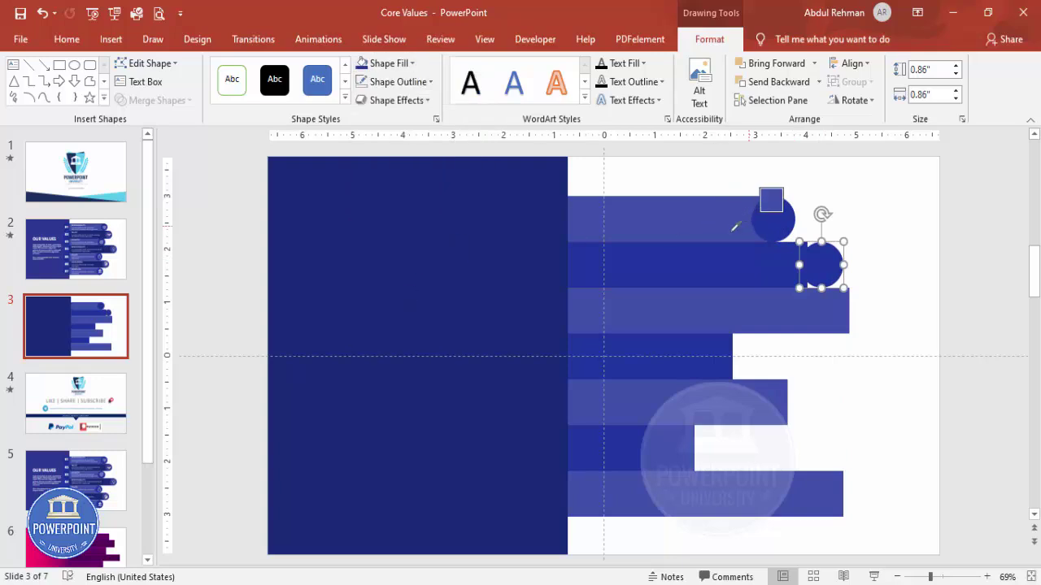
click(798, 264)
drag(798, 264, 802, 264)
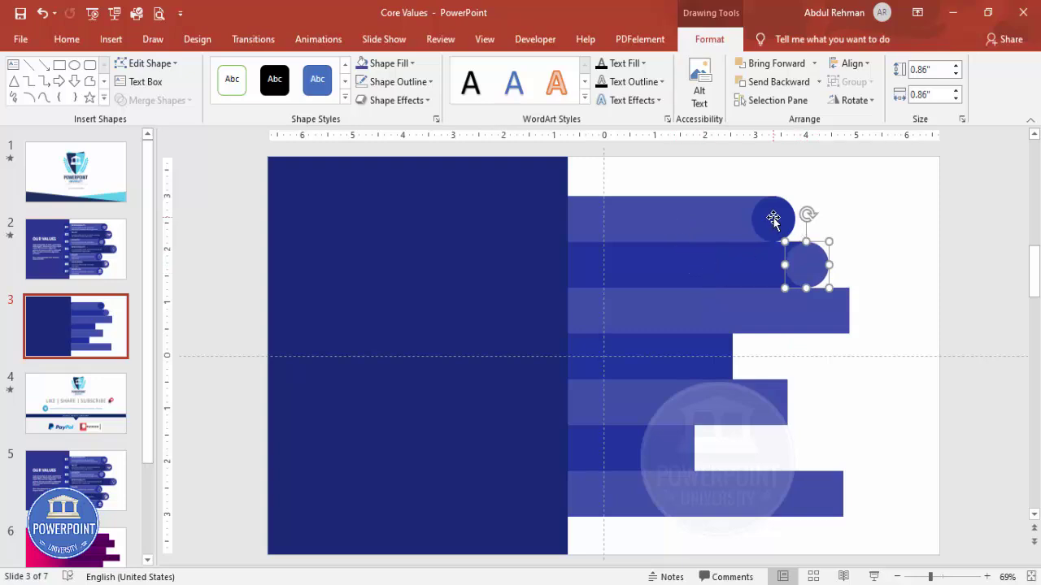
click(866, 257)
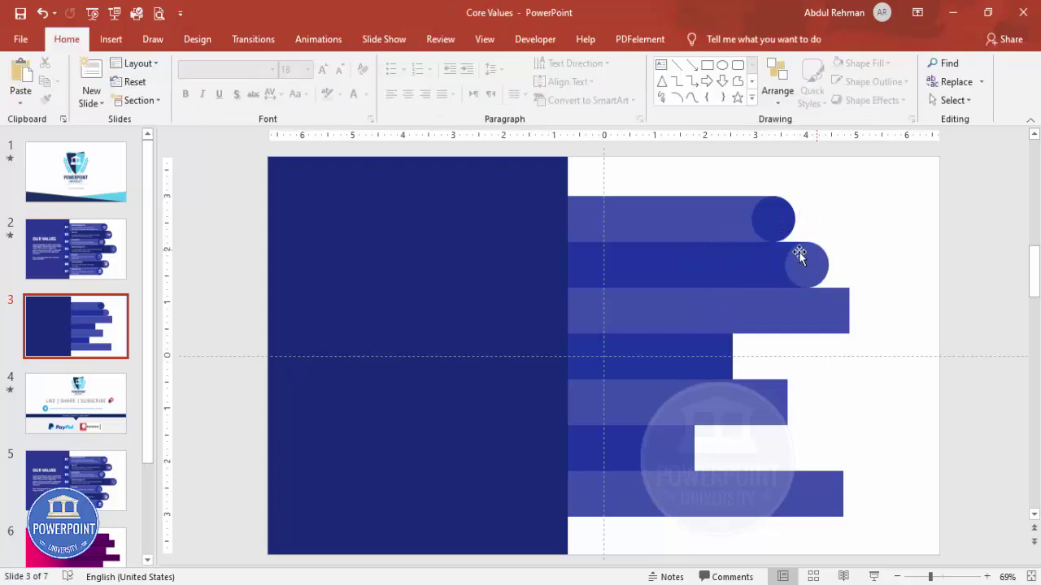
Step: Duplicate the top circle onto the third, fifth and seventh bar ends
click(779, 220)
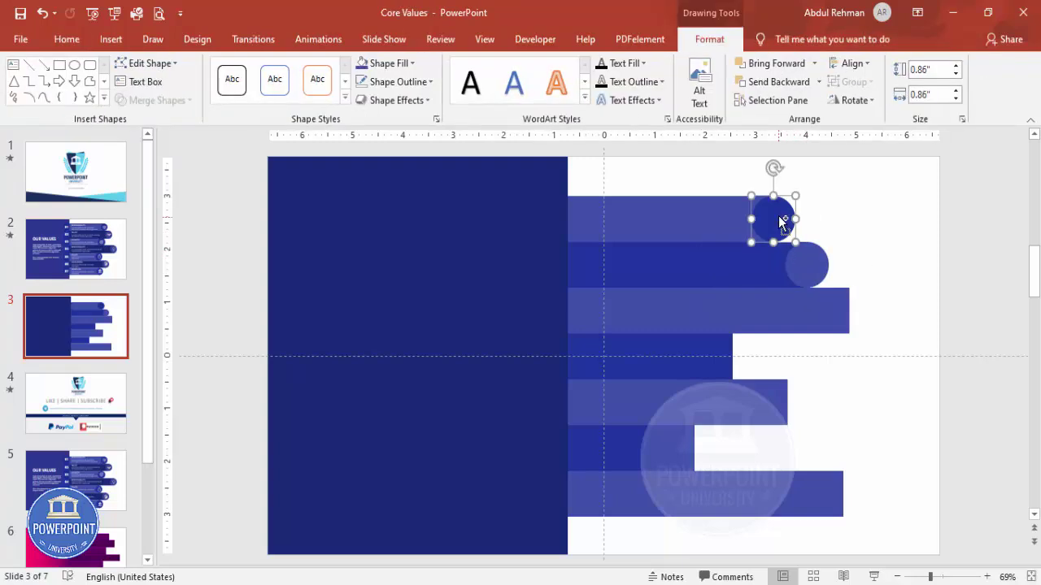
key(ctrl+d)
drag(851, 300, 844, 503)
click(842, 297)
Step: Cap the fourth and sixth bars with circle copies, zooming in to check their alignment
click(963, 578)
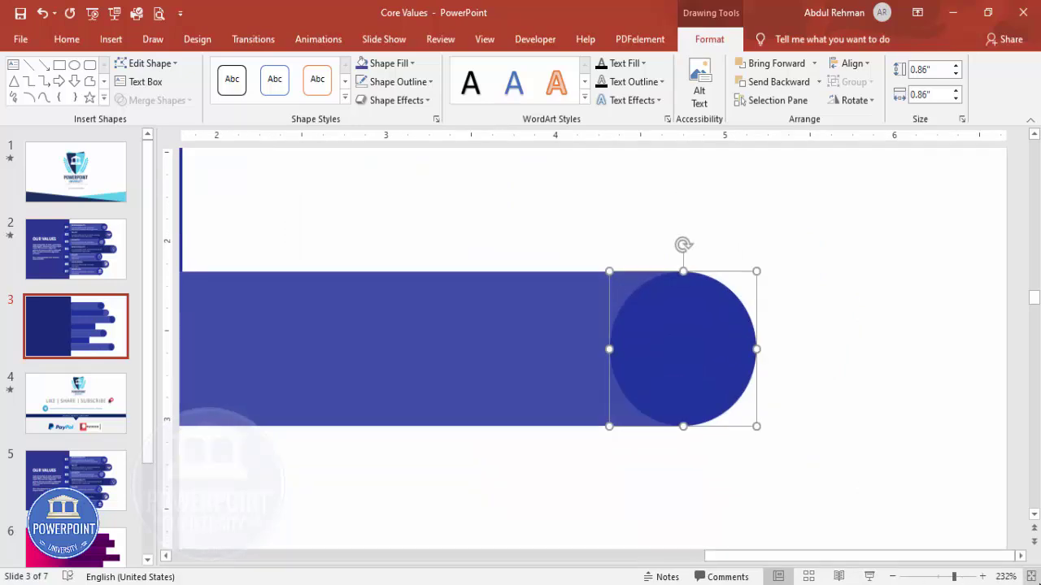
click(1029, 577)
drag(858, 299, 696, 438)
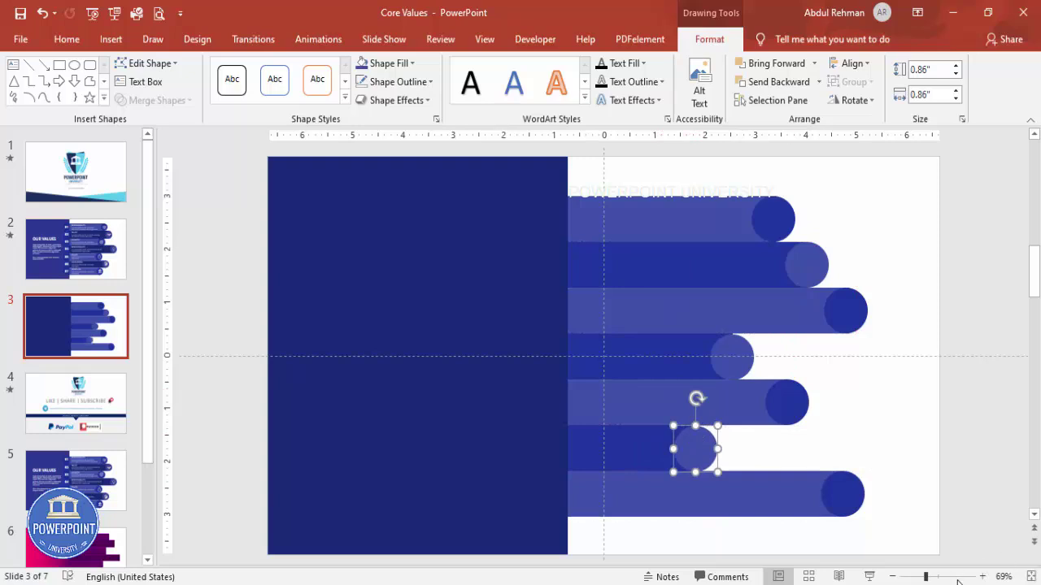
click(958, 577)
scroll(757, 348, up, 2)
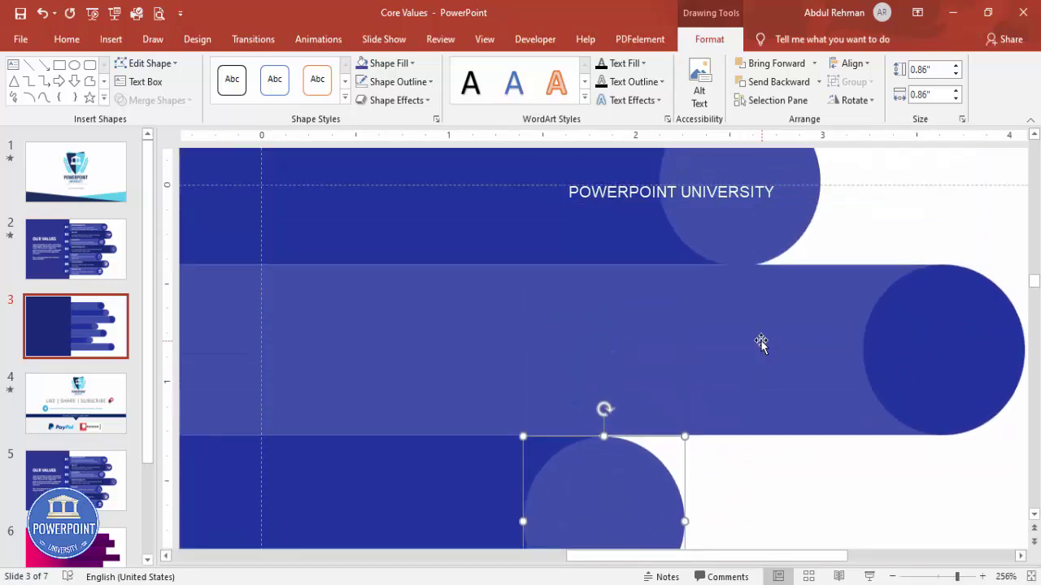
scroll(761, 342, up, 3)
click(760, 339)
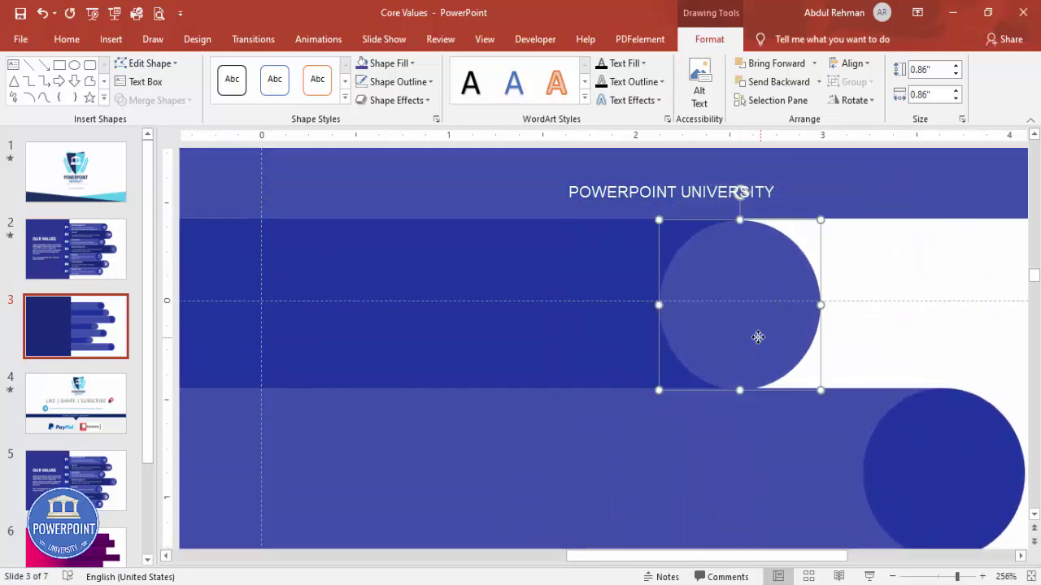
click(900, 387)
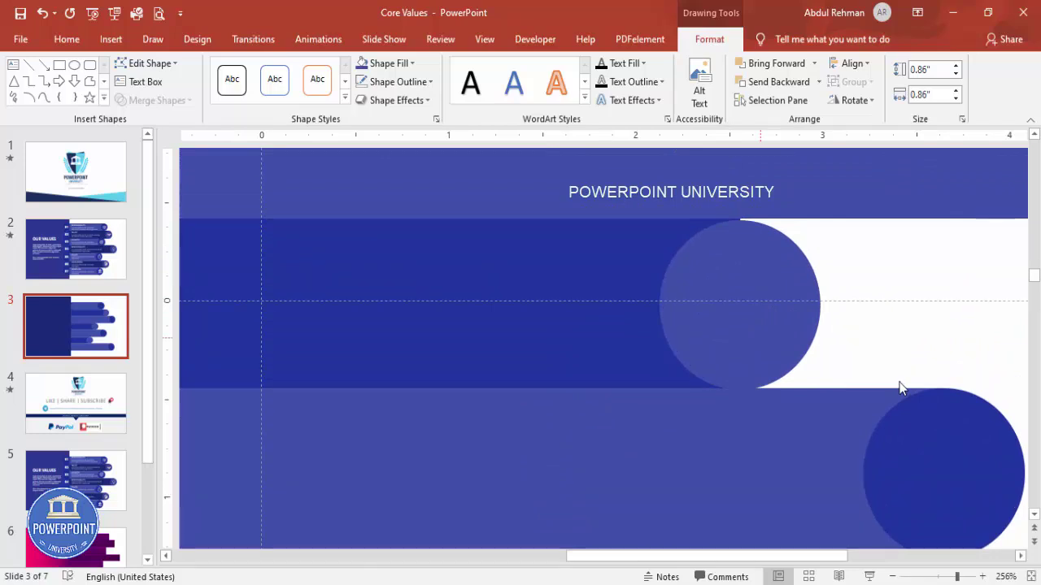
scroll(900, 388, down, 5)
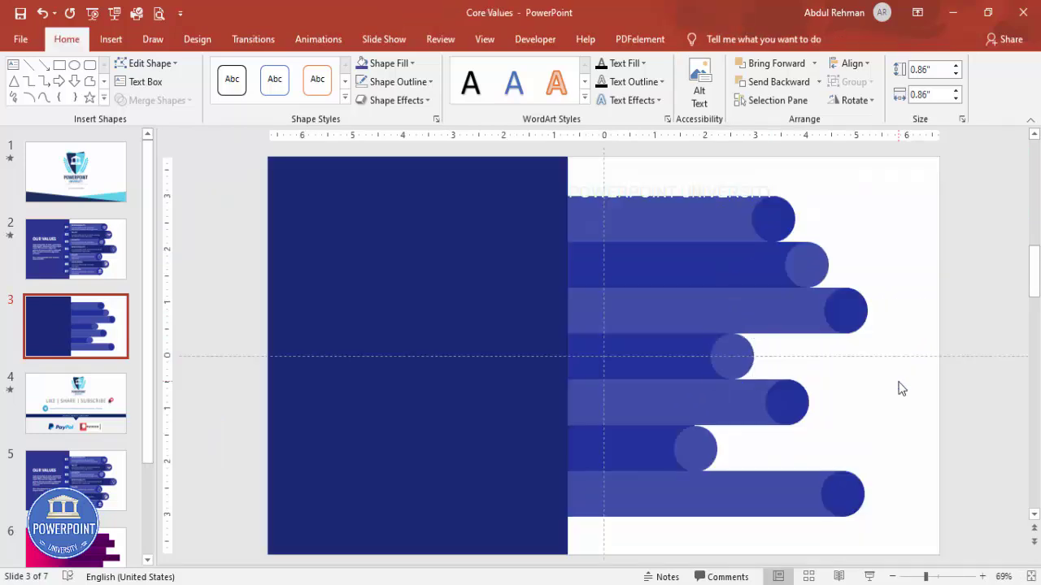
Step: Select the first and second bars with their end circles, deleting an accidental duplicate
double_click(705, 216)
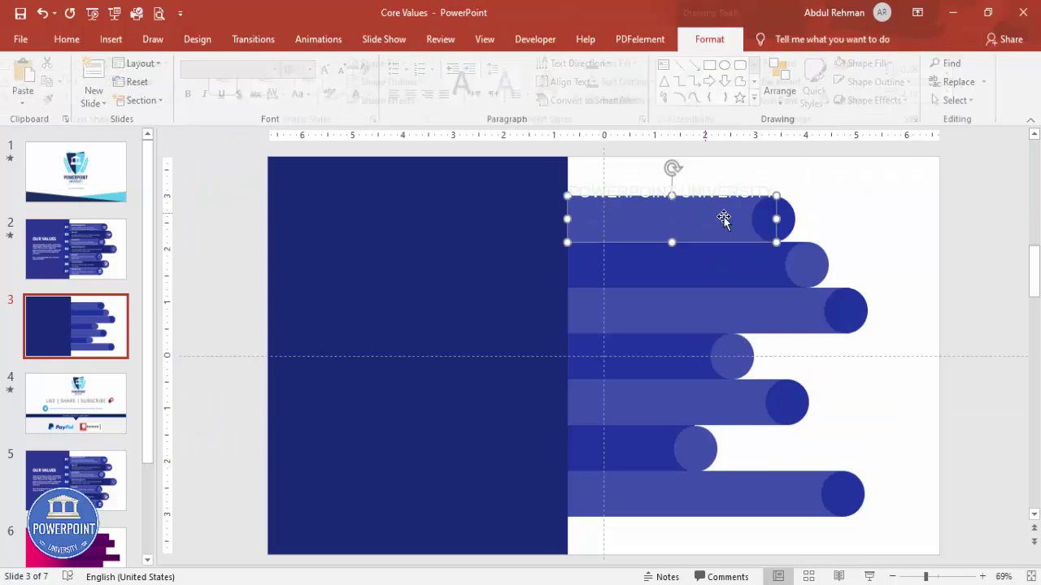
shift+click(779, 216)
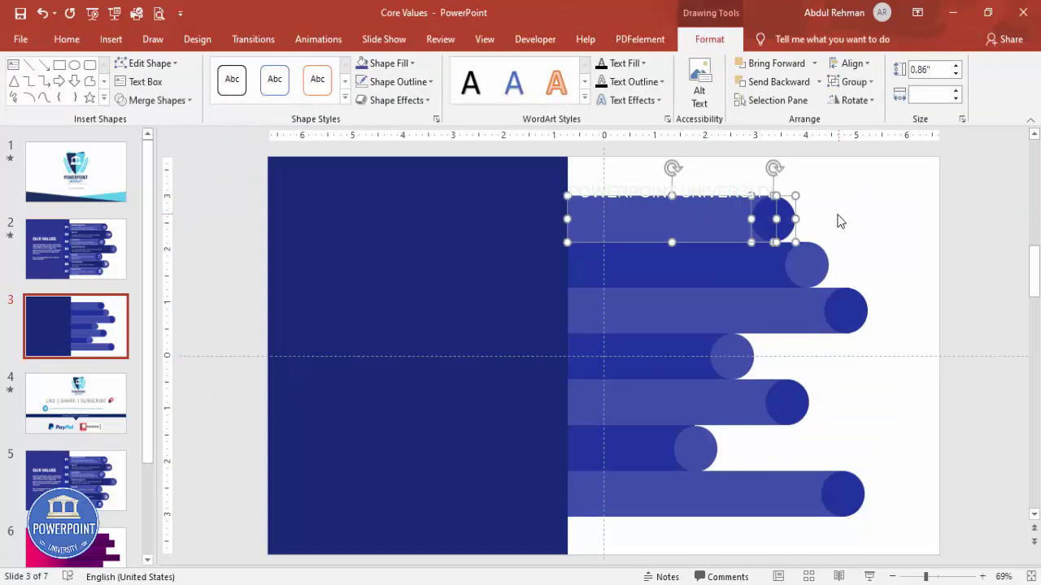
click(732, 267)
shift+click(821, 264)
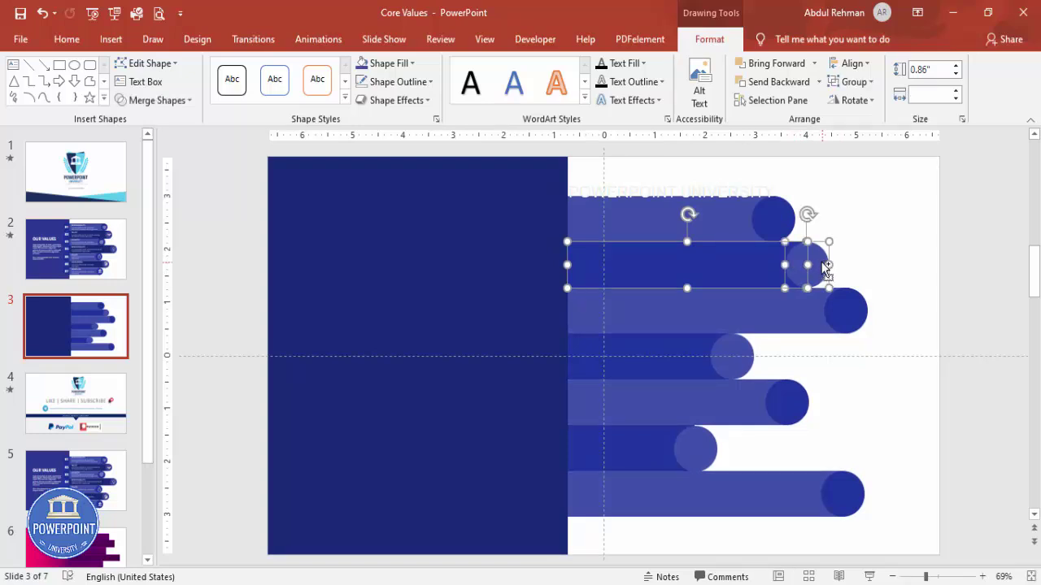
key(ctrl+d)
key(Delete)
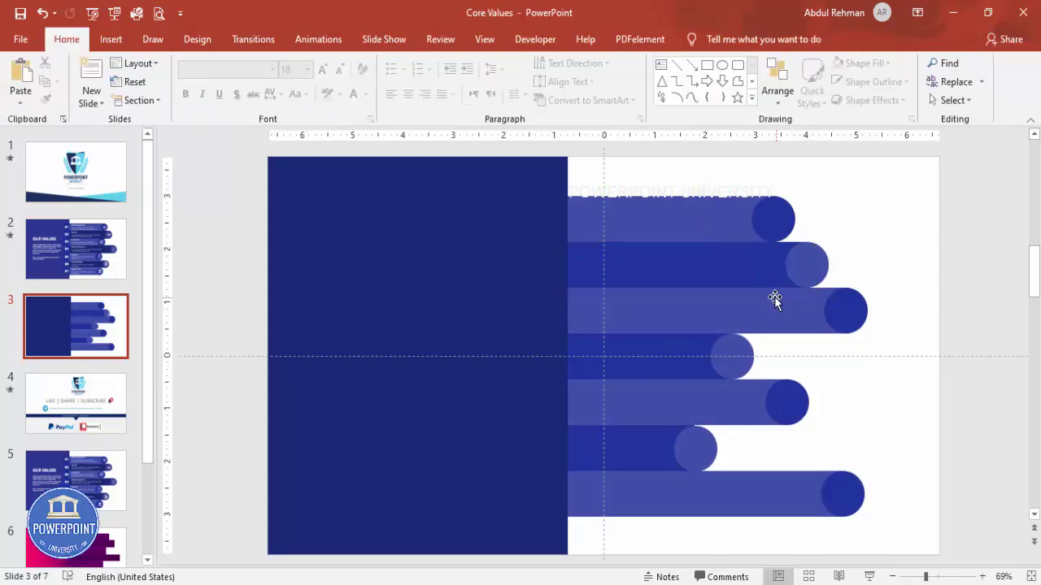
click(761, 267)
shift+click(821, 266)
Step: Group the third and fourth bars each with its end circle
click(846, 309)
shift+click(858, 309)
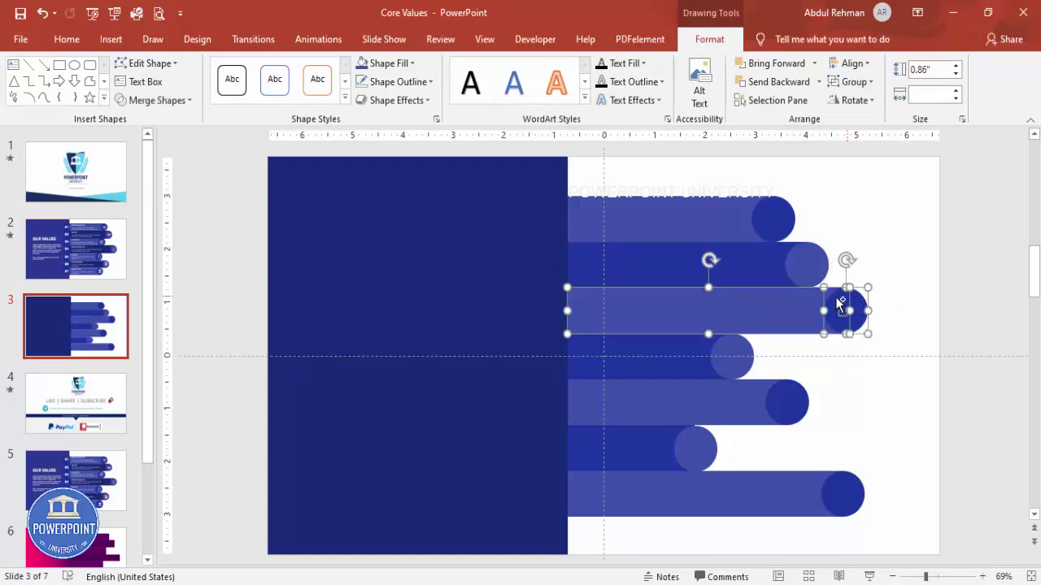
key(ctrl+g)
click(687, 358)
shift+click(736, 362)
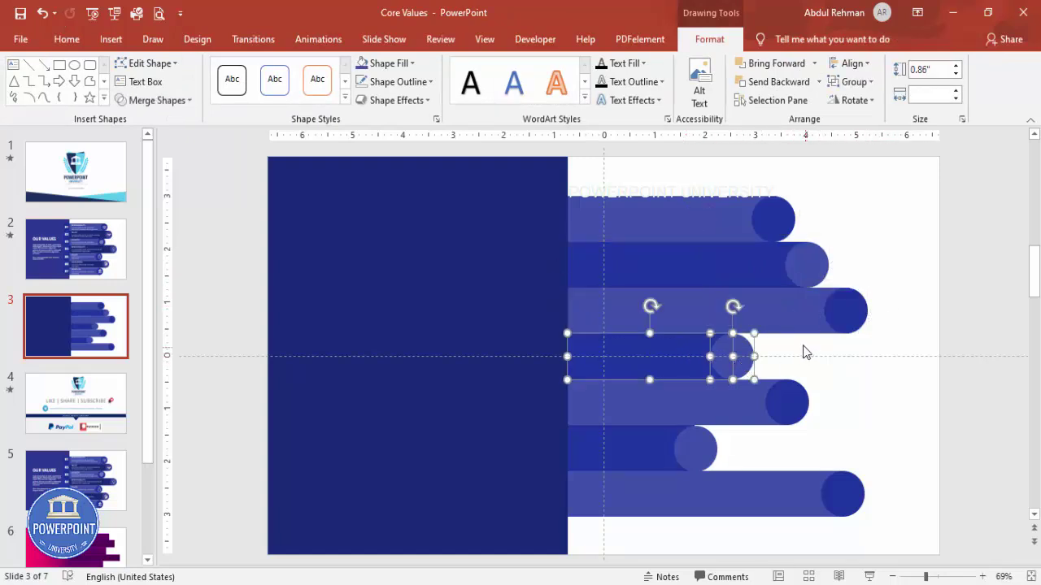
key(ctrl+g)
Step: Select the fifth, sixth and seventh bars with their circles, grouping the seventh row
click(707, 401)
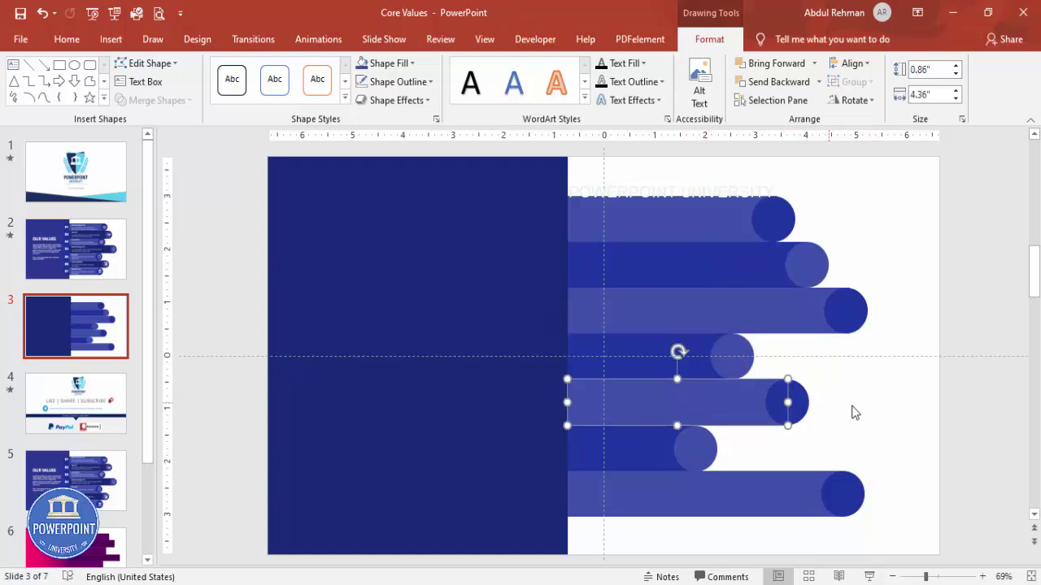
shift+click(806, 401)
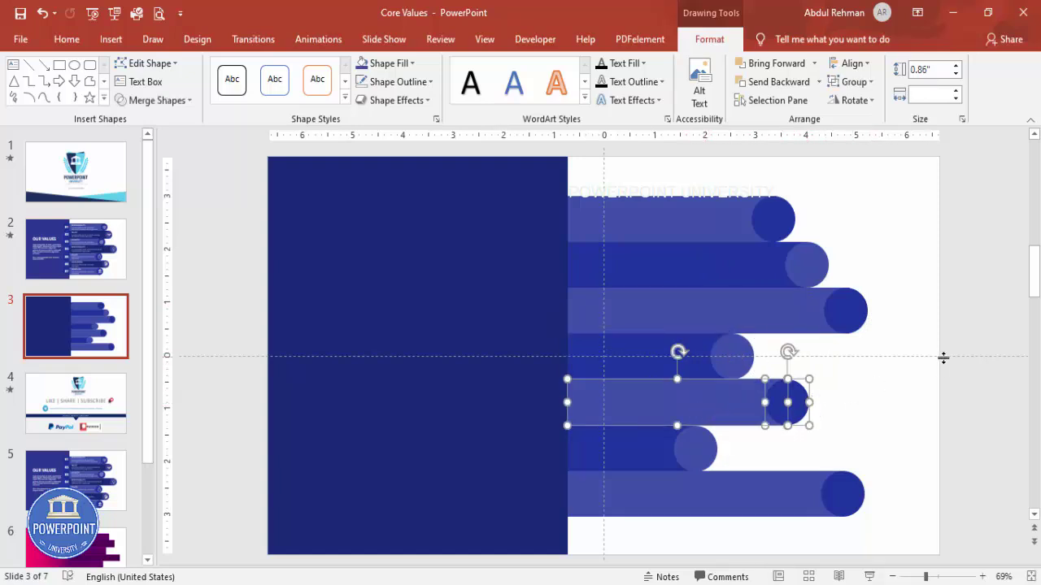
click(658, 461)
shift+click(709, 449)
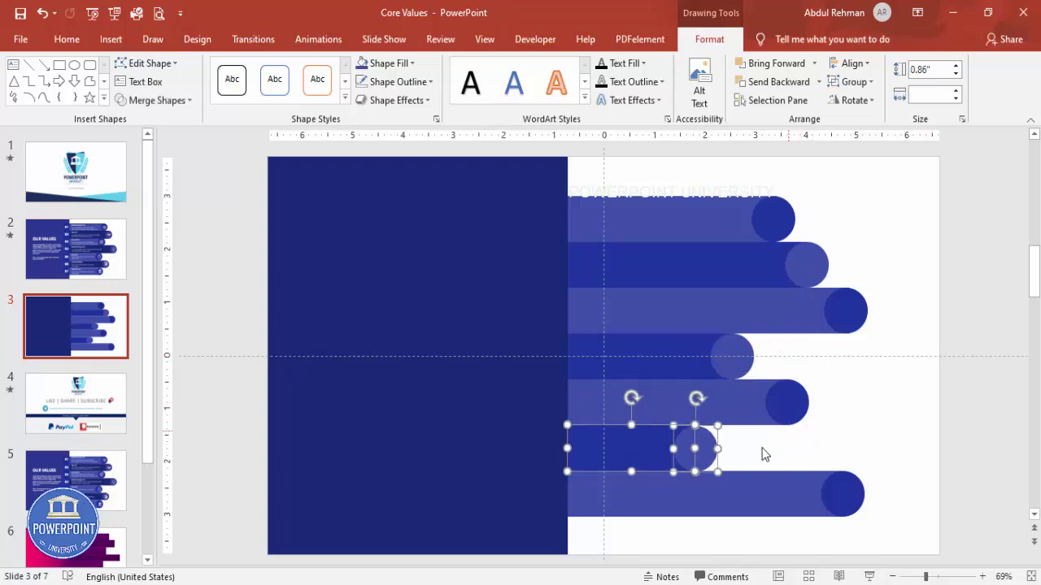
click(727, 491)
shift+click(846, 492)
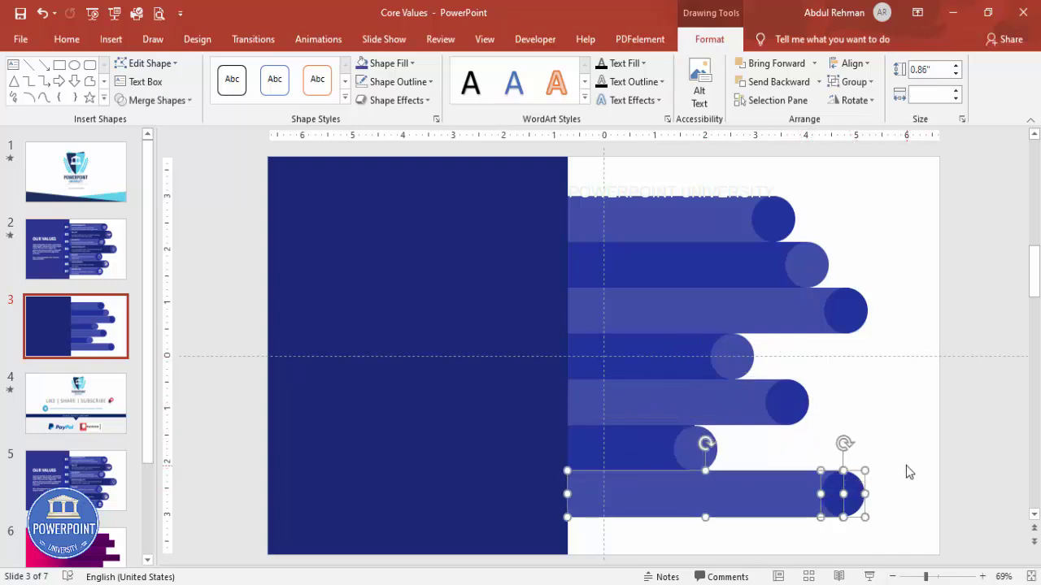
key(ctrl+g)
click(894, 429)
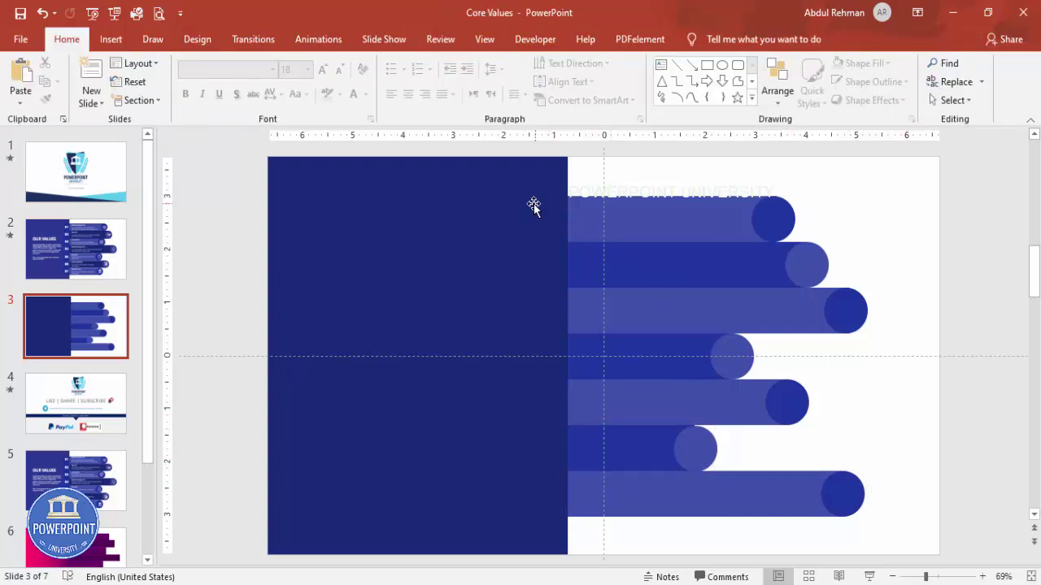
Step: Draw a small rectangle at the top bar's left end, overlapping the navy panel's edge
click(111, 39)
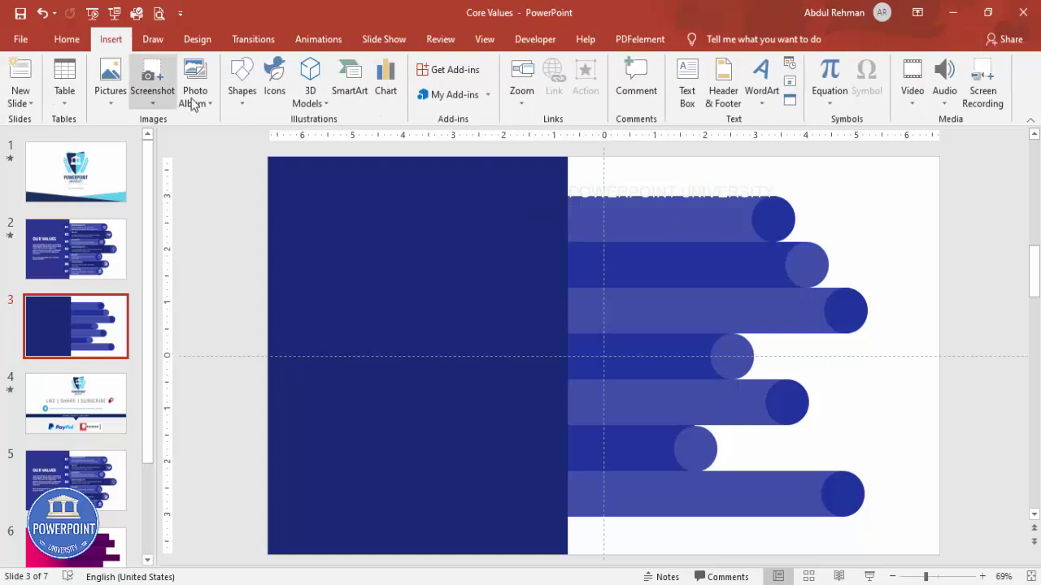
click(236, 91)
click(236, 221)
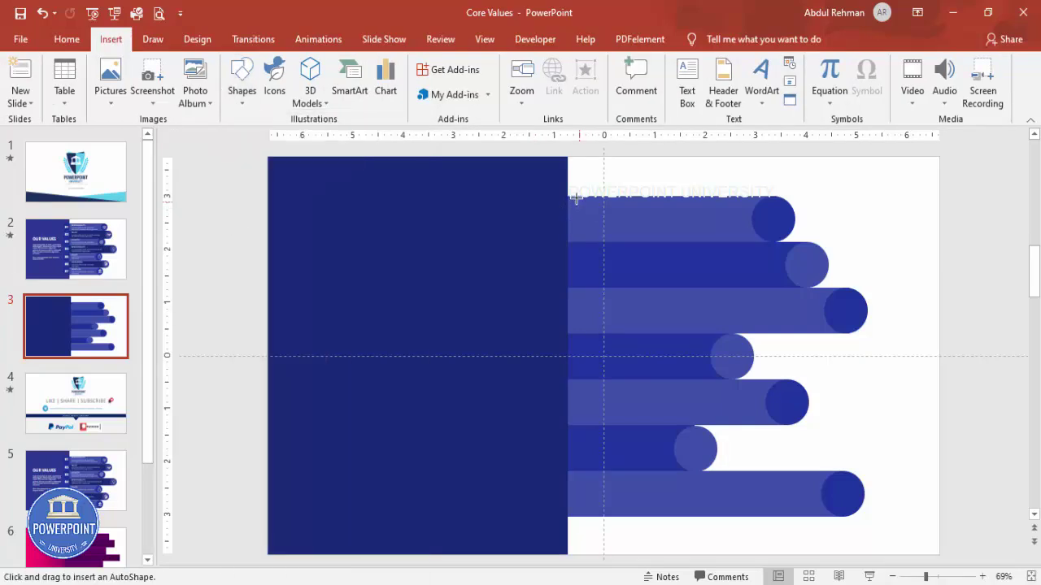
mouse_move(567, 199)
mouse_down()
mouse_move(548, 239)
mouse_move(534, 242)
mouse_up()
Step: Give the 0.86" × 0.67" square no outline and an indigo fill from Recent Colors
click(402, 81)
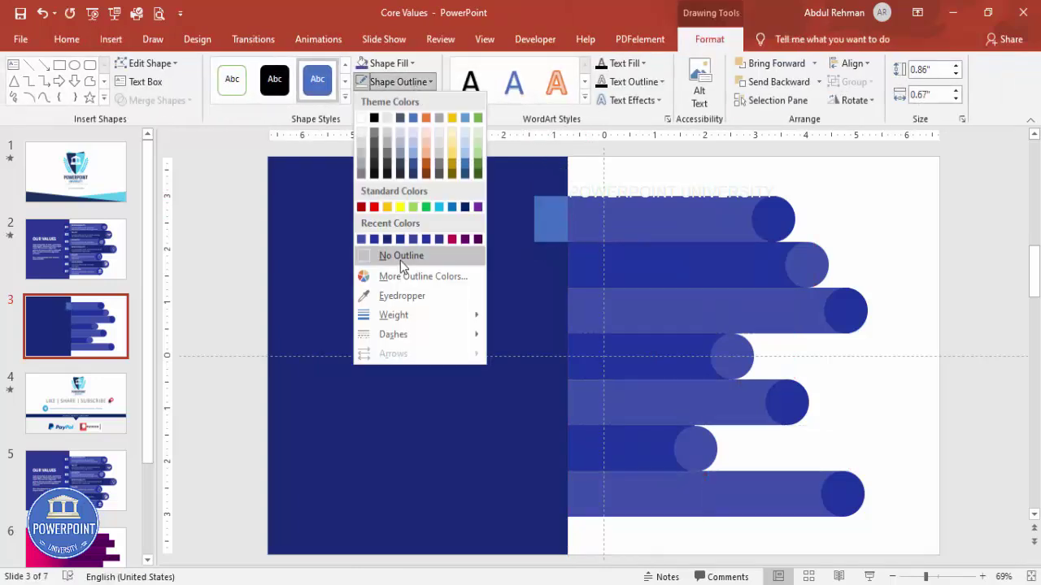
click(400, 255)
click(384, 62)
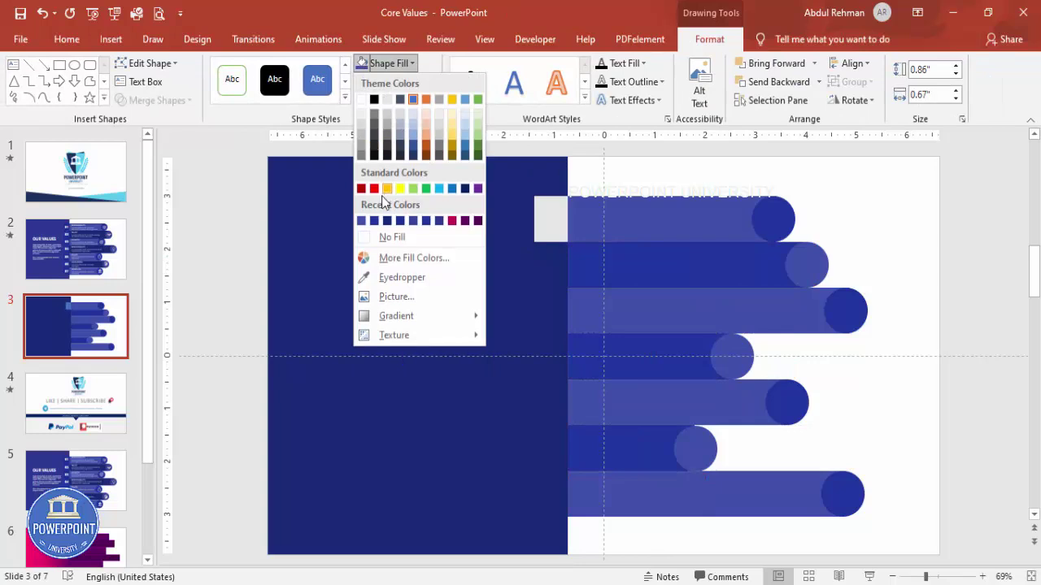
click(438, 222)
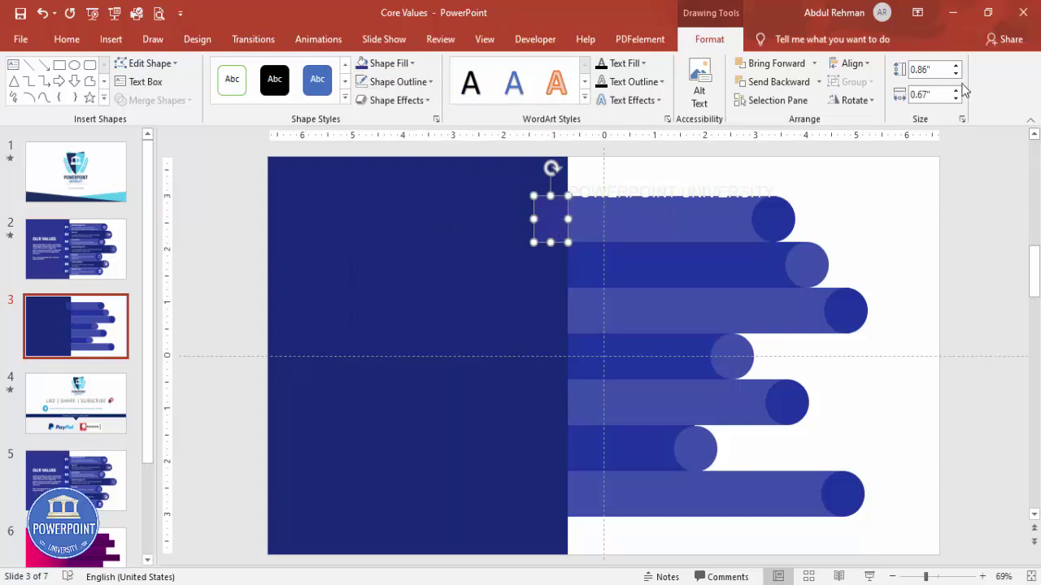
click(651, 218)
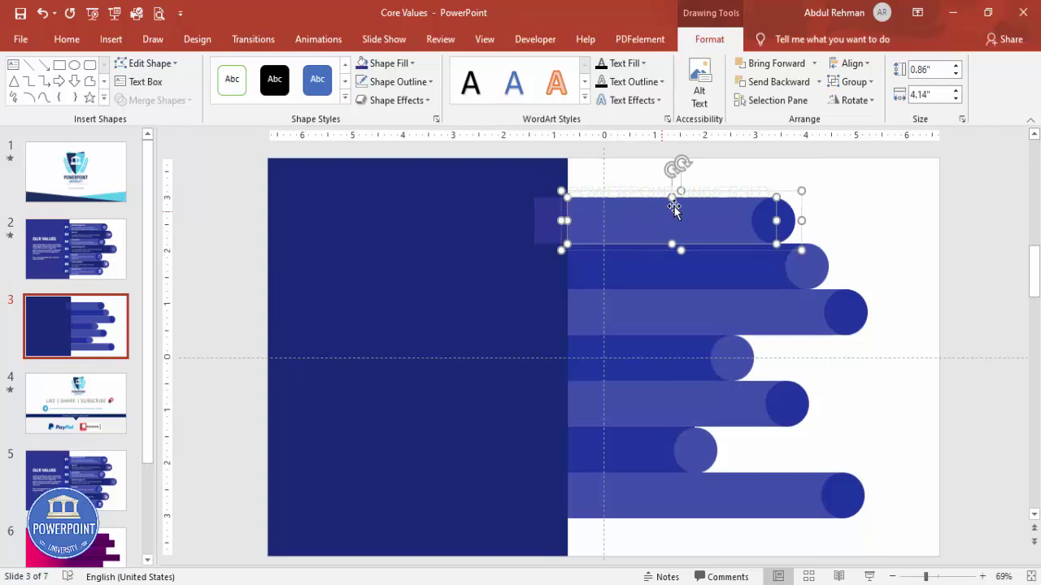
click(541, 221)
click(944, 576)
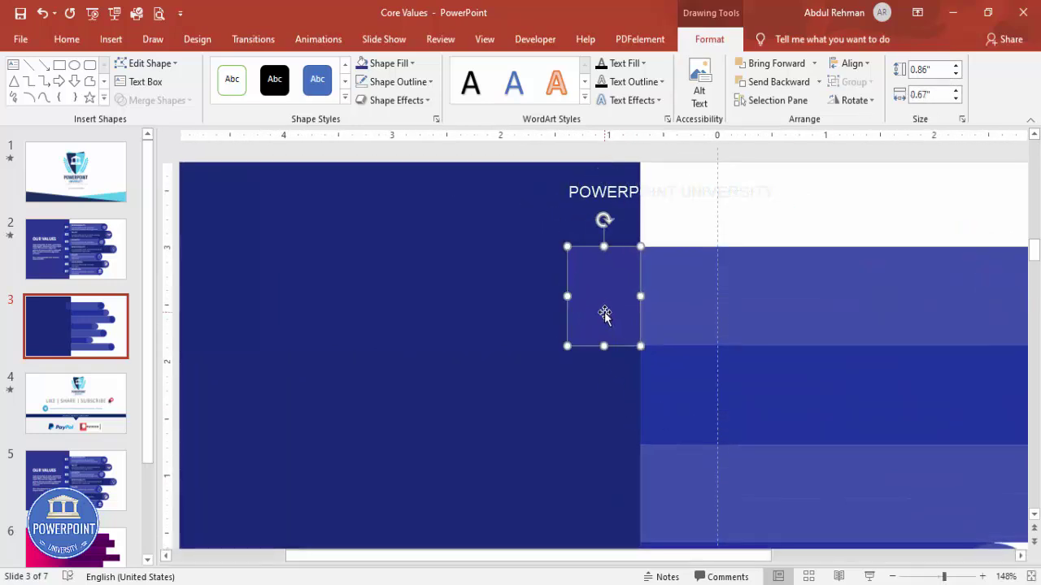
Step: Copy the square onto the second bar in another blue, then copy the pair down two bars
drag(605, 342, 591, 416)
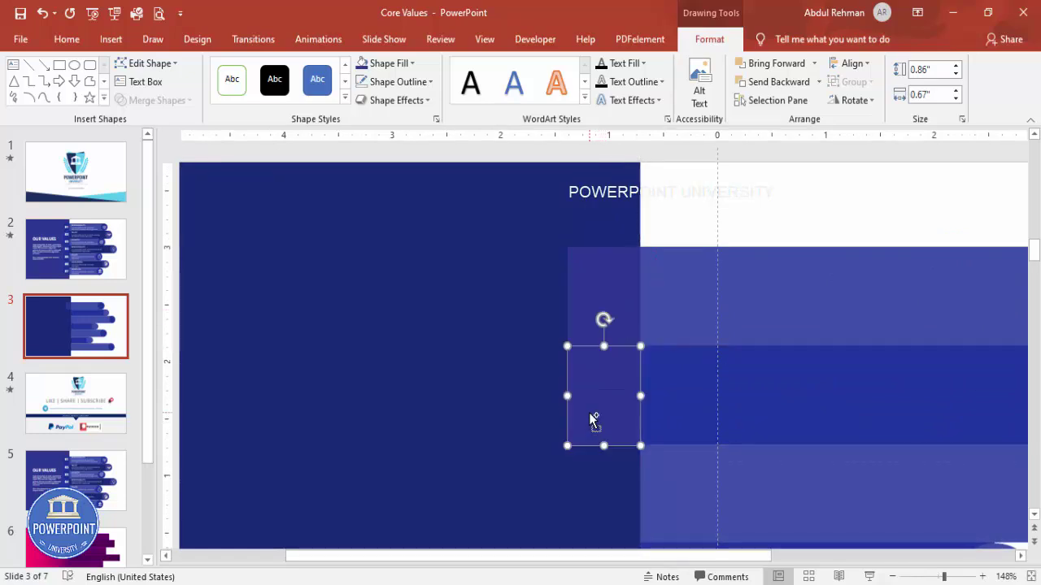
click(410, 65)
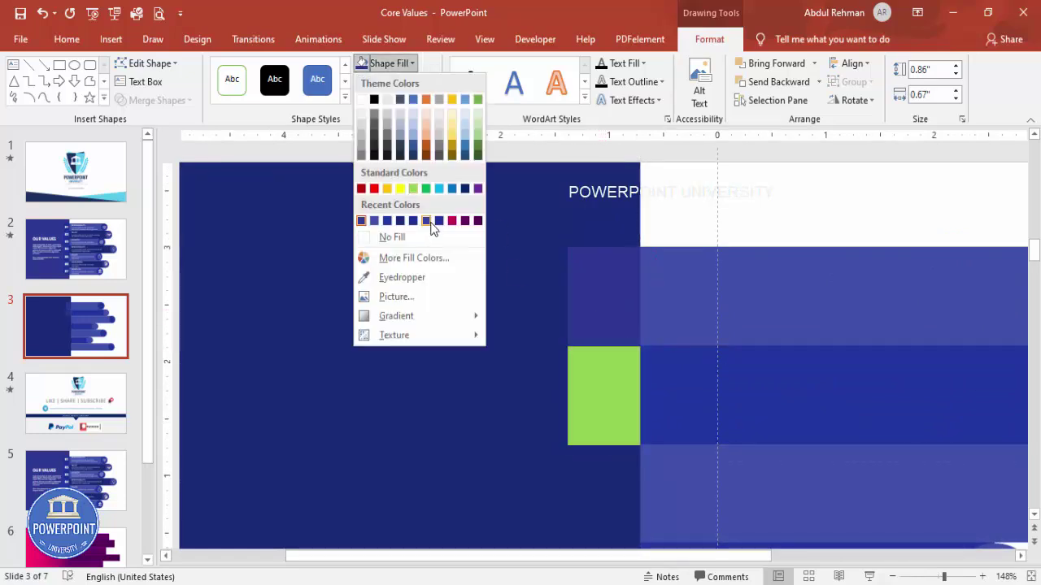
click(376, 225)
scroll(683, 389, down, 1)
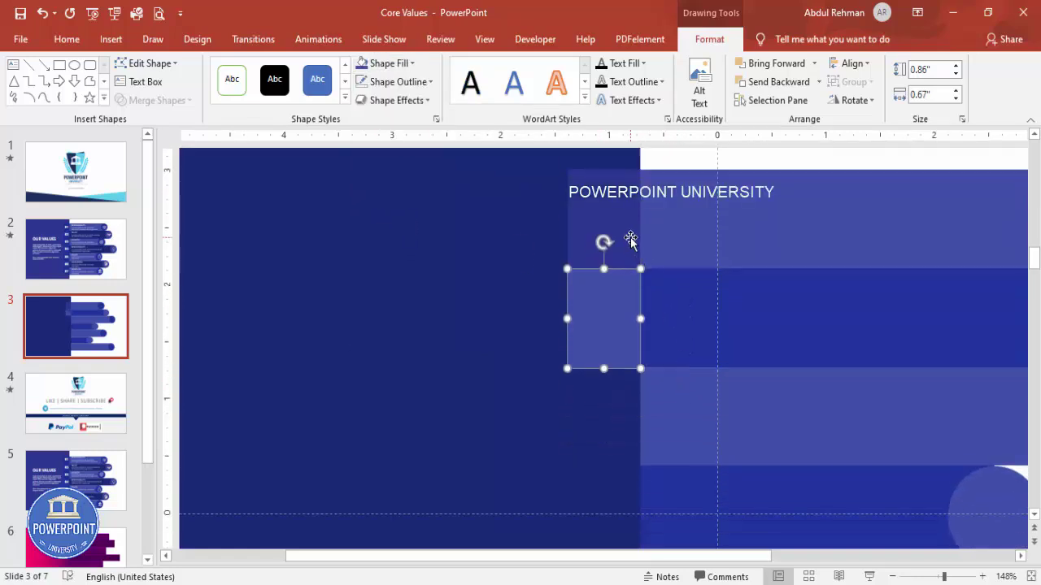
click(631, 239)
ctrl+click(609, 330)
drag(609, 330, 598, 529)
Step: Copy squares onto the remaining bottom bars and fit the whole slide back in the window
scroll(723, 447, down, 1)
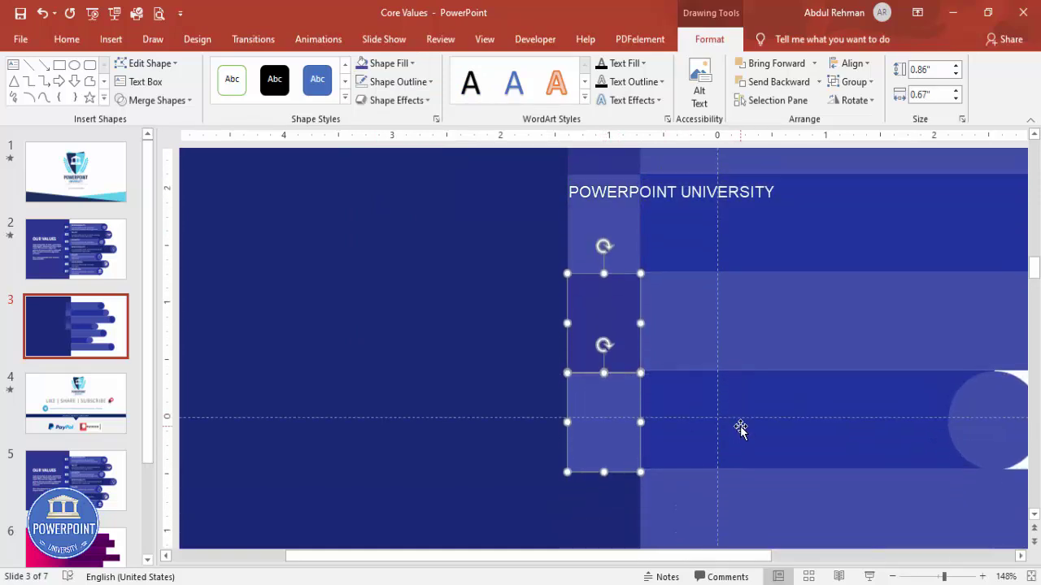
scroll(739, 426, down, 1)
drag(648, 337, 606, 541)
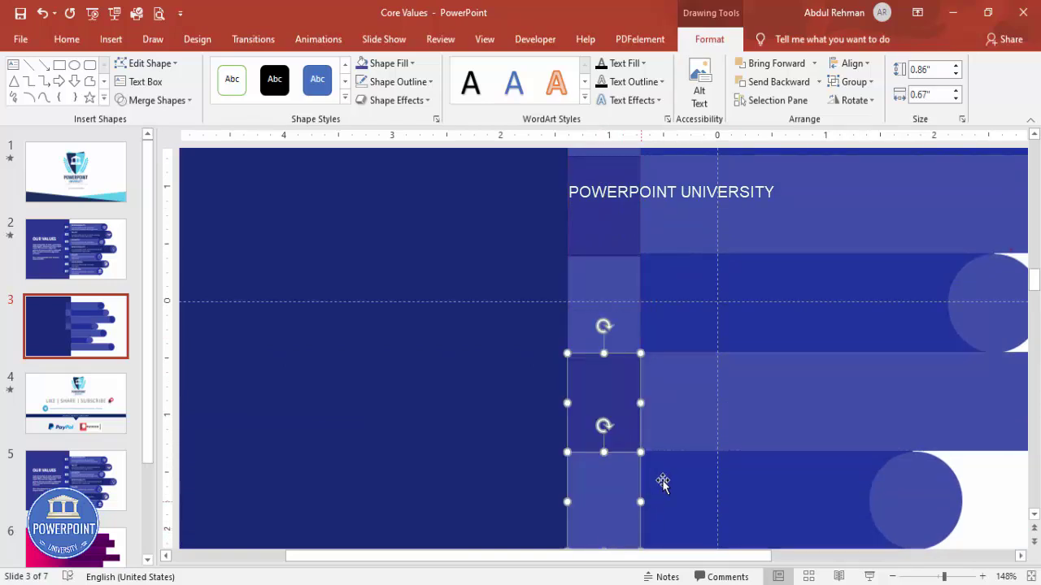
scroll(668, 463, down, 2)
key(Escape)
click(613, 267)
drag(613, 268, 599, 449)
click(1031, 576)
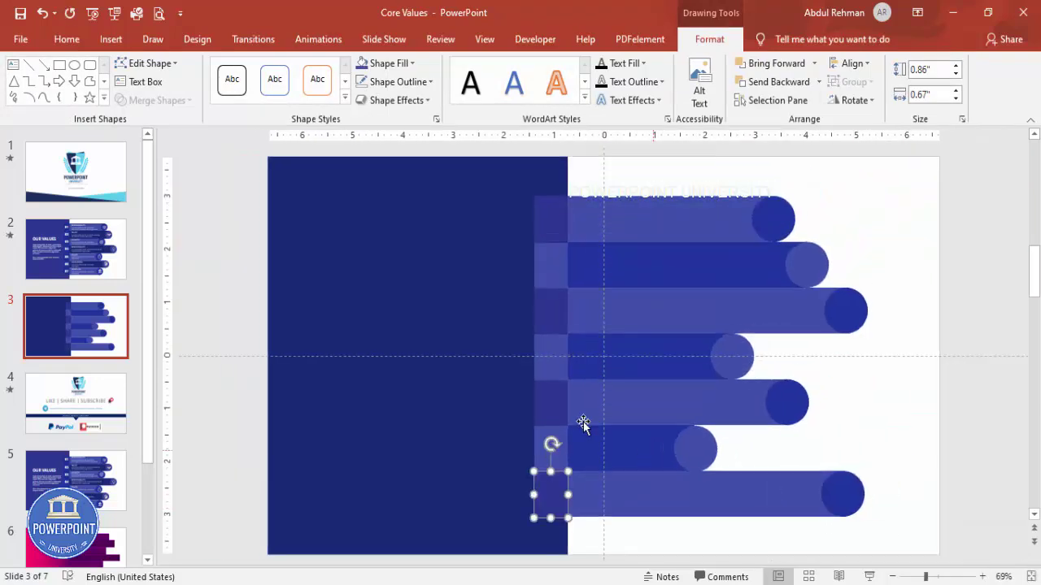
click(793, 168)
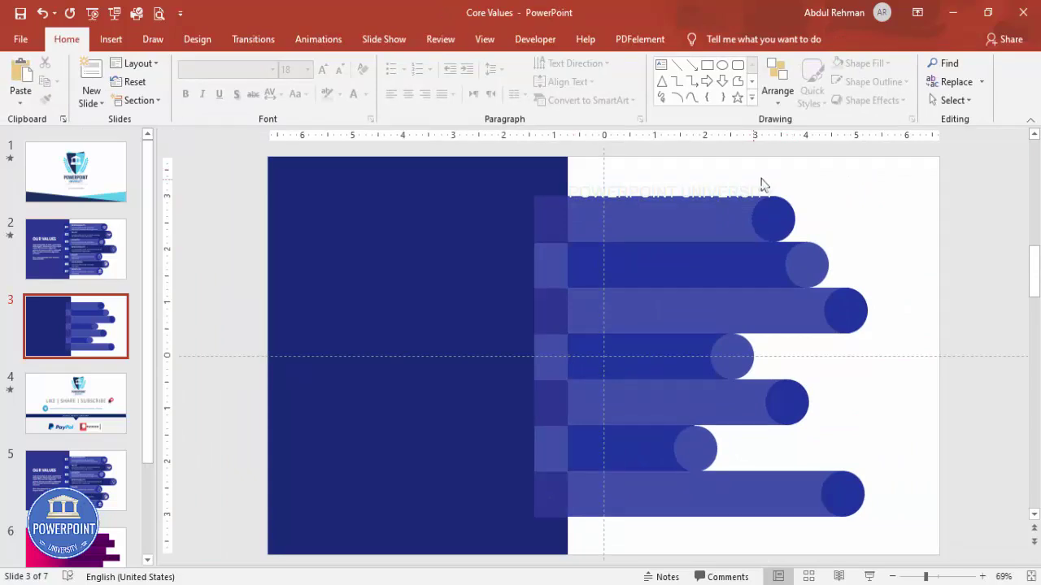
Step: Add a centred, bold, white 32 pt '01' text box on the top bar's left square
click(486, 39)
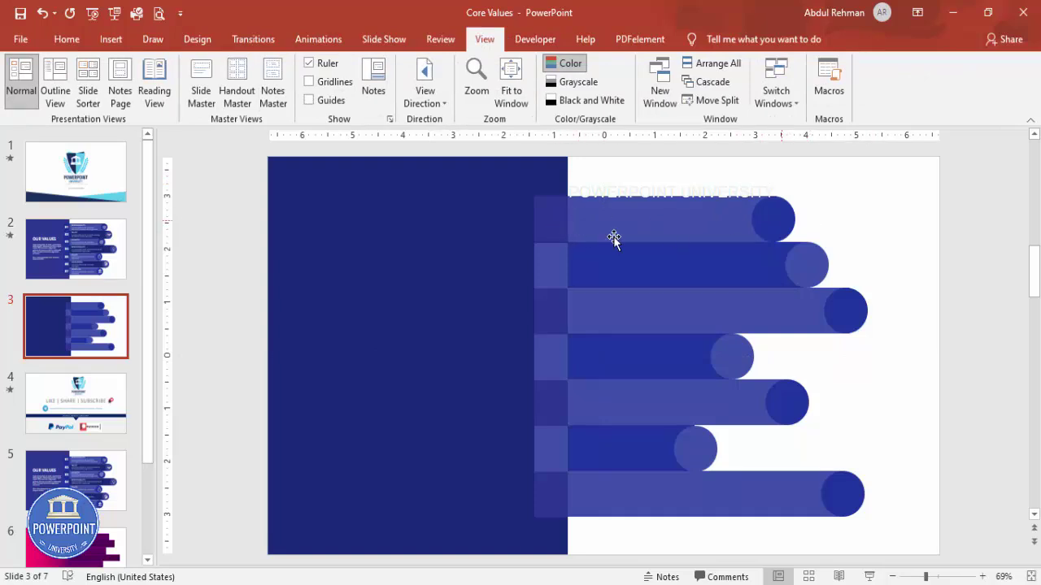
click(109, 39)
click(688, 91)
drag(466, 198, 502, 206)
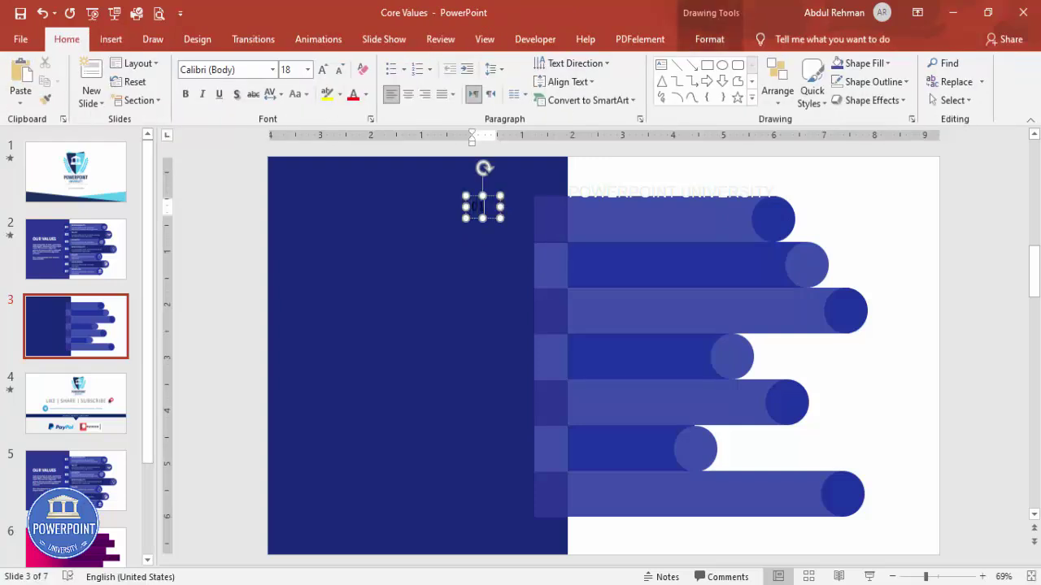
click(409, 98)
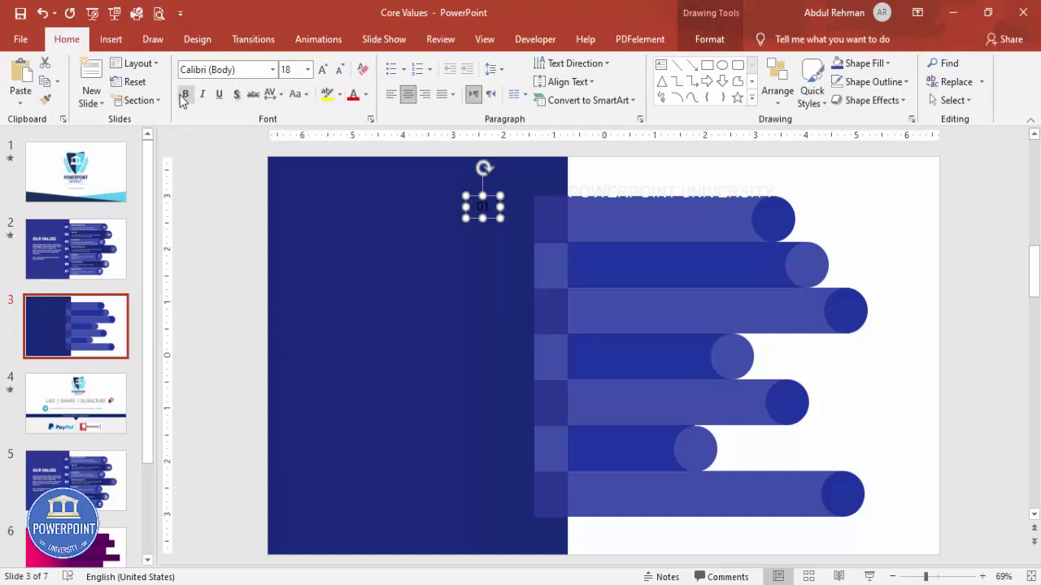
click(184, 95)
click(366, 94)
click(352, 131)
click(324, 70)
click(323, 70)
click(323, 70)
click(324, 70)
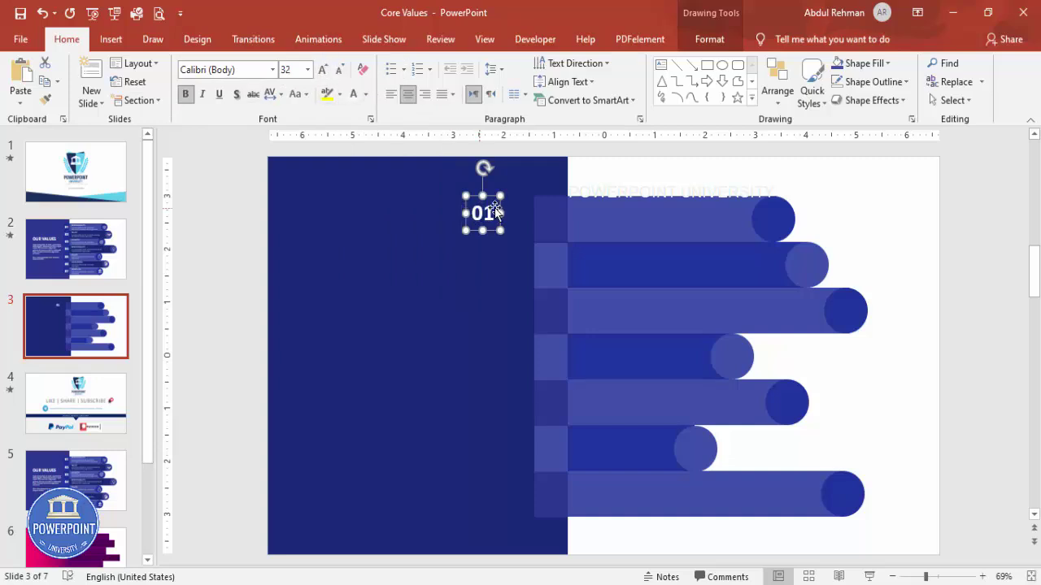
drag(494, 197, 561, 247)
Step: Duplicate the 01 label six times down the bars, nudging the bottom copy into place
key(ctrl+d)
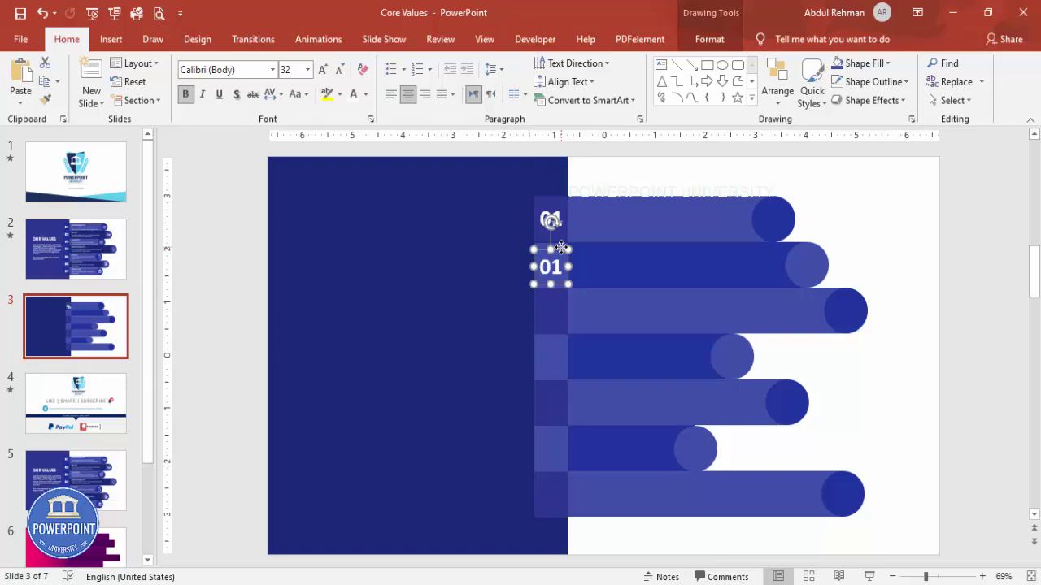
key(ctrl+d)
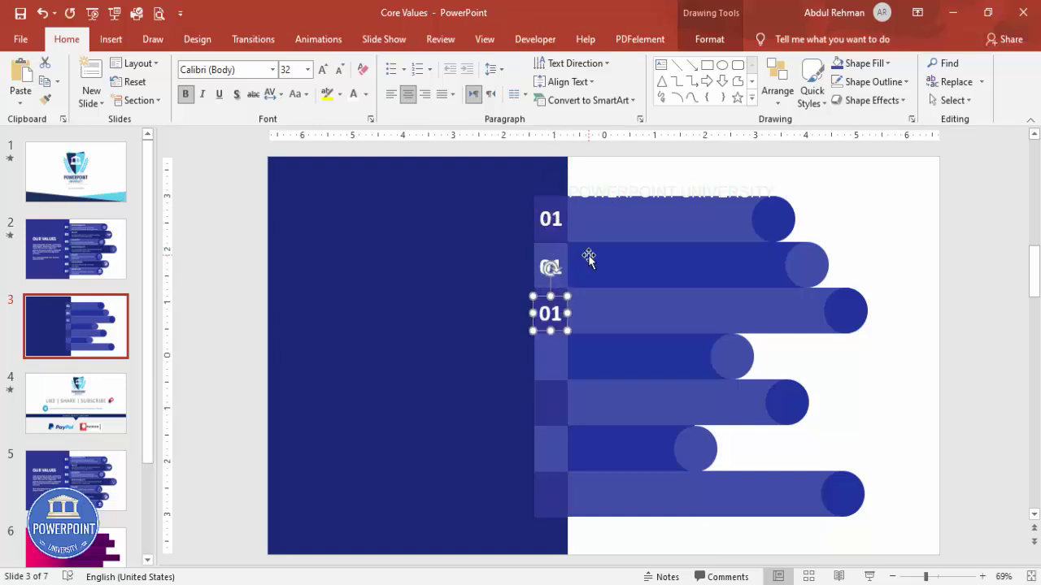
key(ctrl+d)
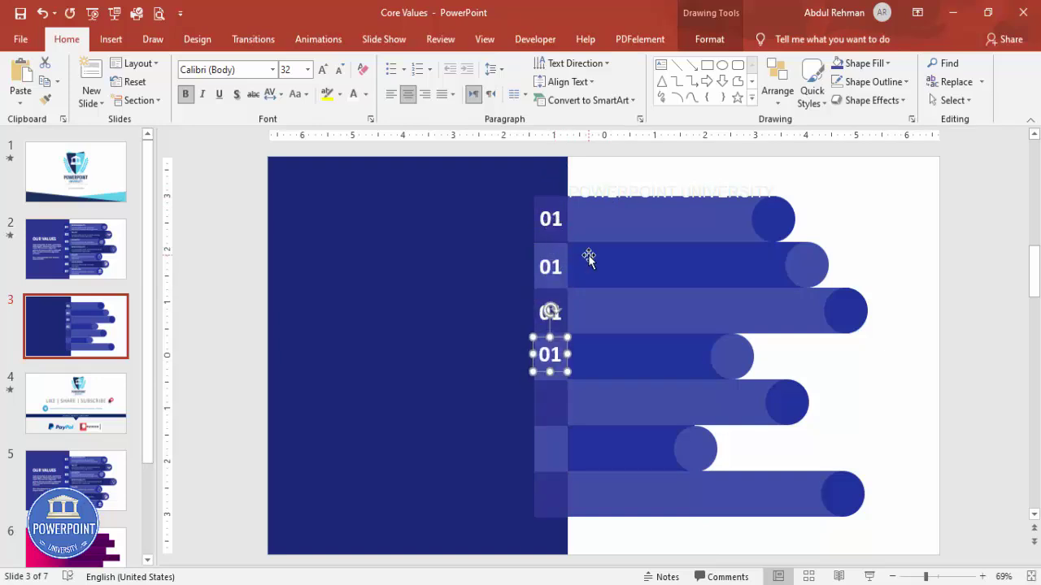
key(ctrl+d)
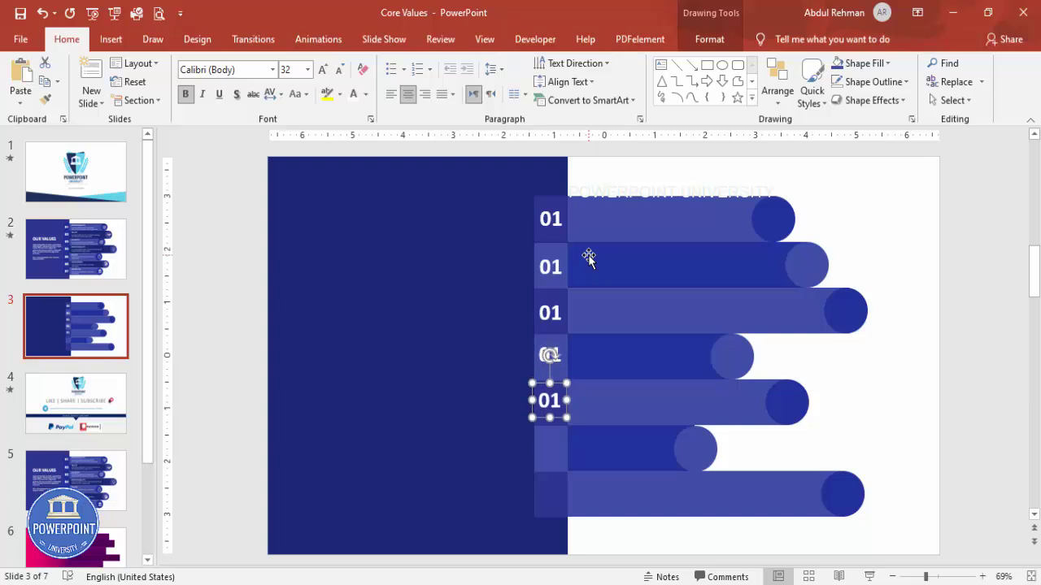
key(ctrl+d)
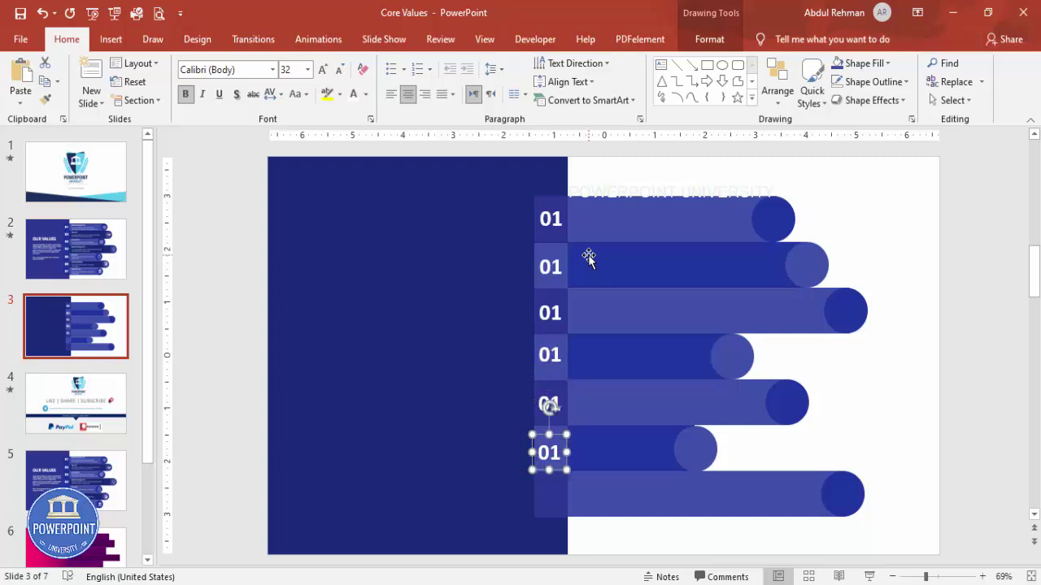
key(ctrl+d)
key(Down)
key(Down)
key(Down)
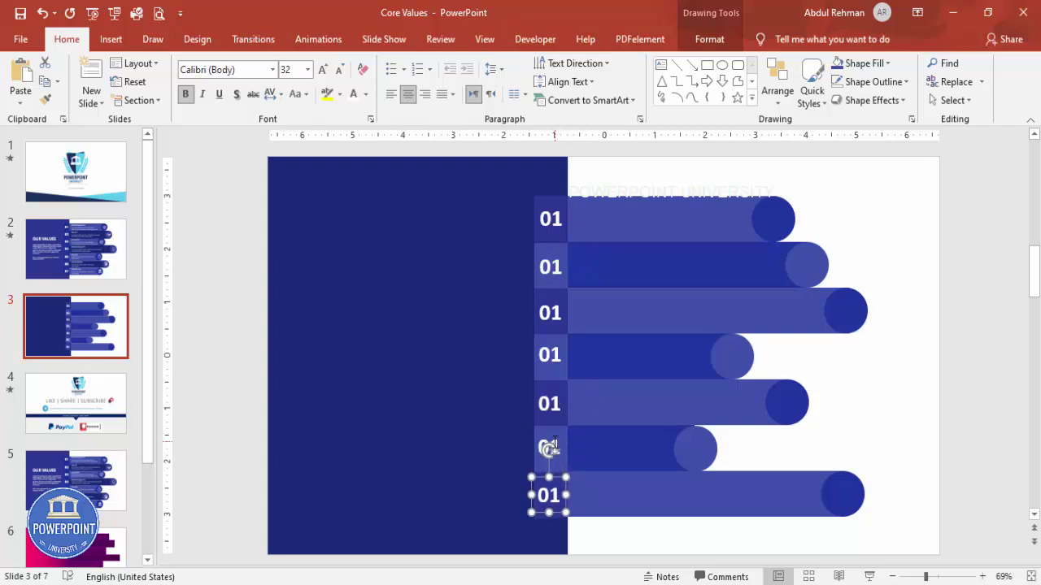
Step: Select all seven 01 labels together
shift+click(551, 447)
shift+click(549, 402)
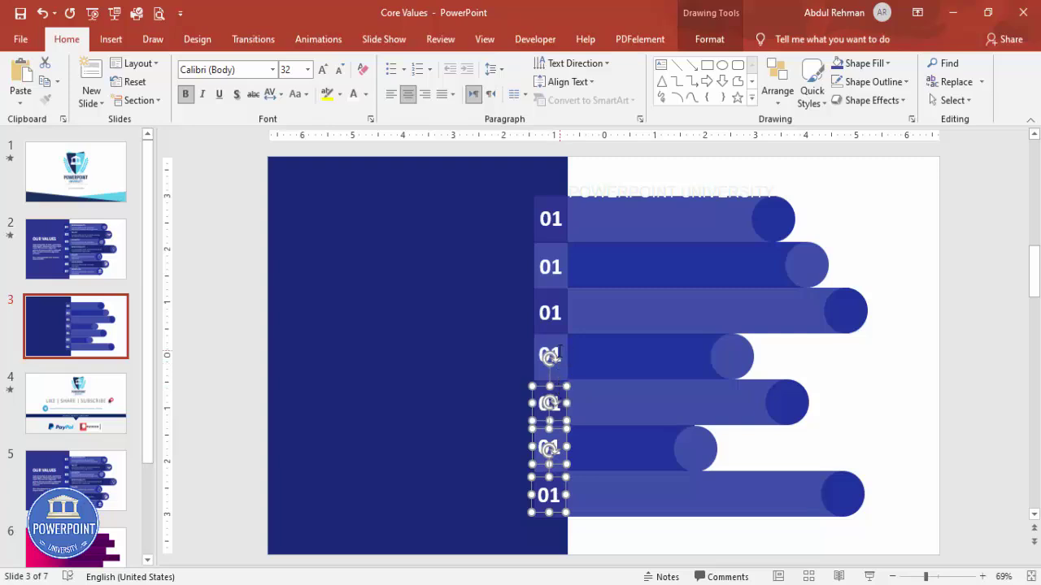
shift+click(559, 351)
shift+click(560, 309)
shift+click(554, 268)
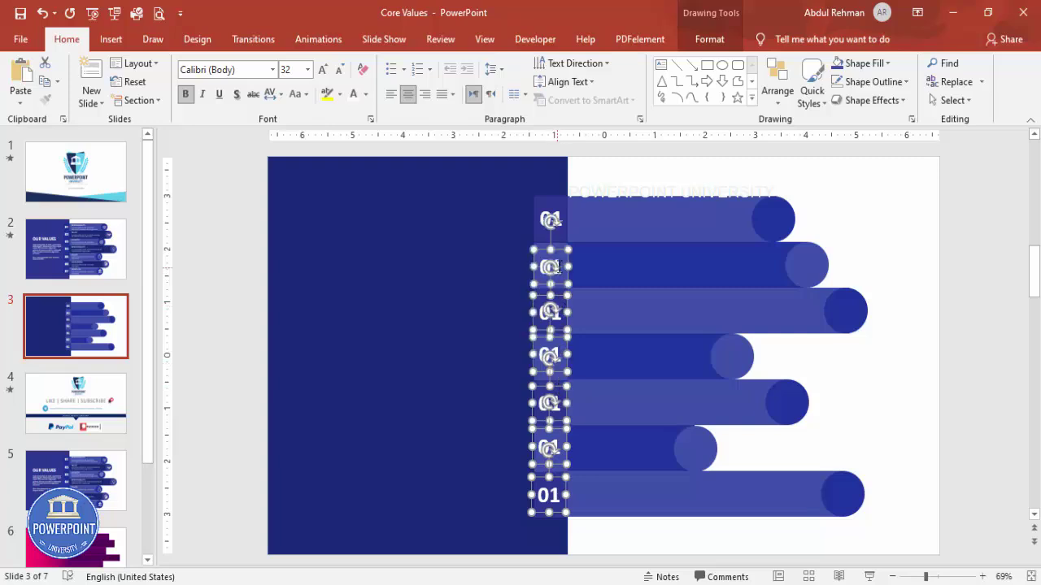
shift+click(559, 218)
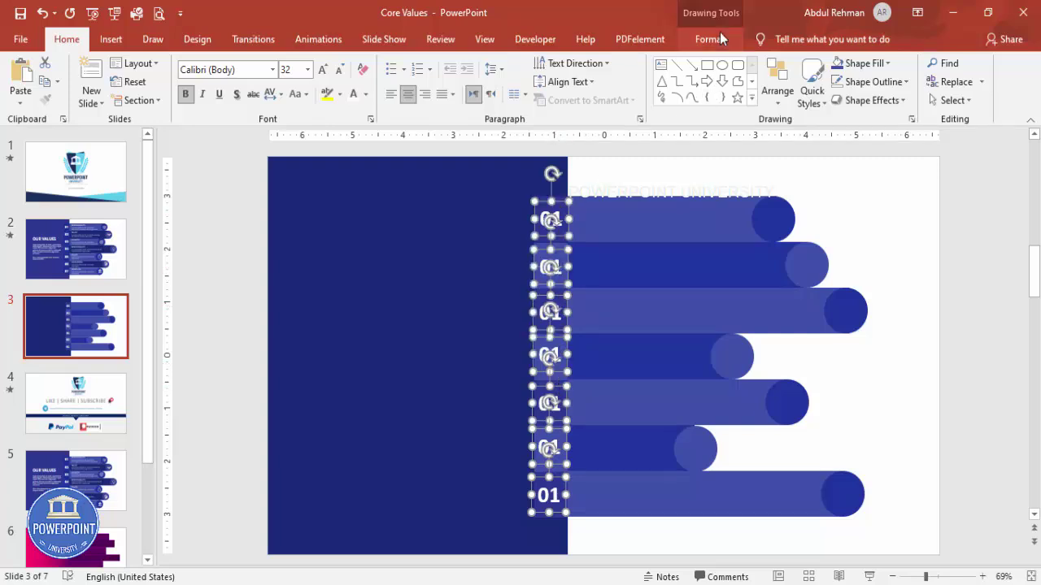
click(709, 39)
Step: Align the seven 01 labels centred in one column
click(835, 70)
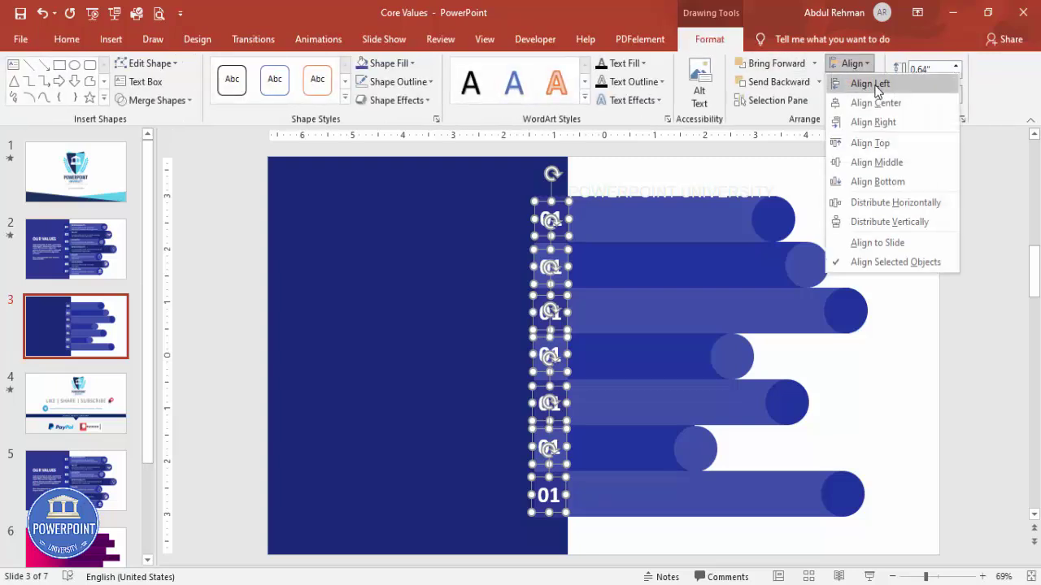
click(871, 83)
click(903, 309)
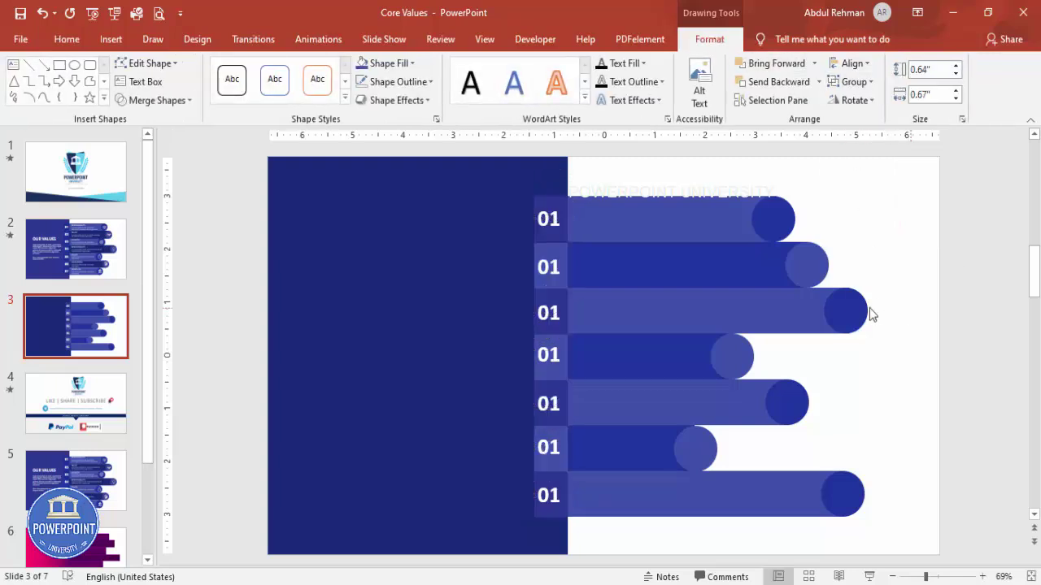
Step: Group the second, third and fourth 01 labels with their squares
click(554, 218)
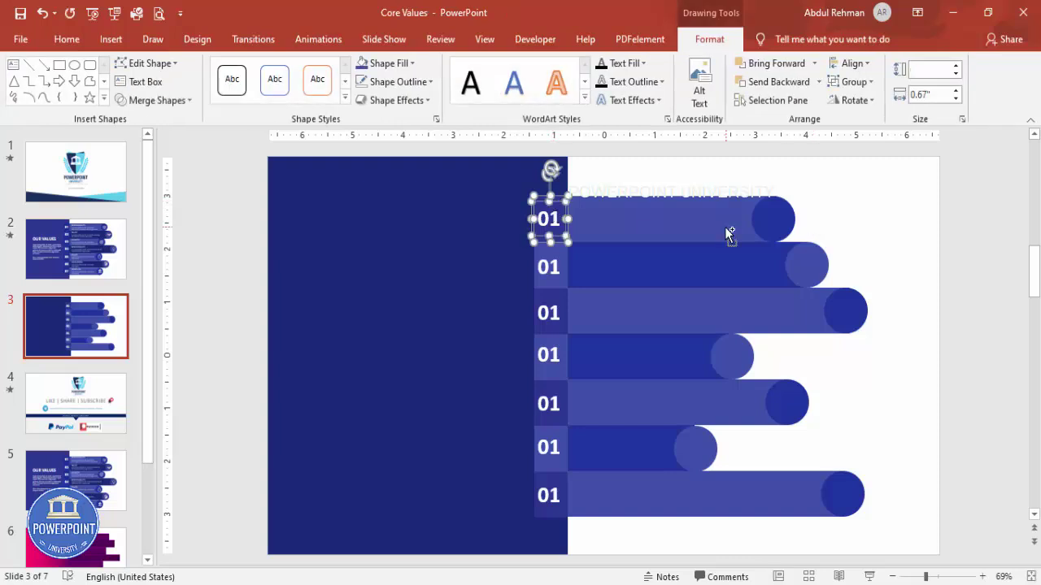
click(567, 257)
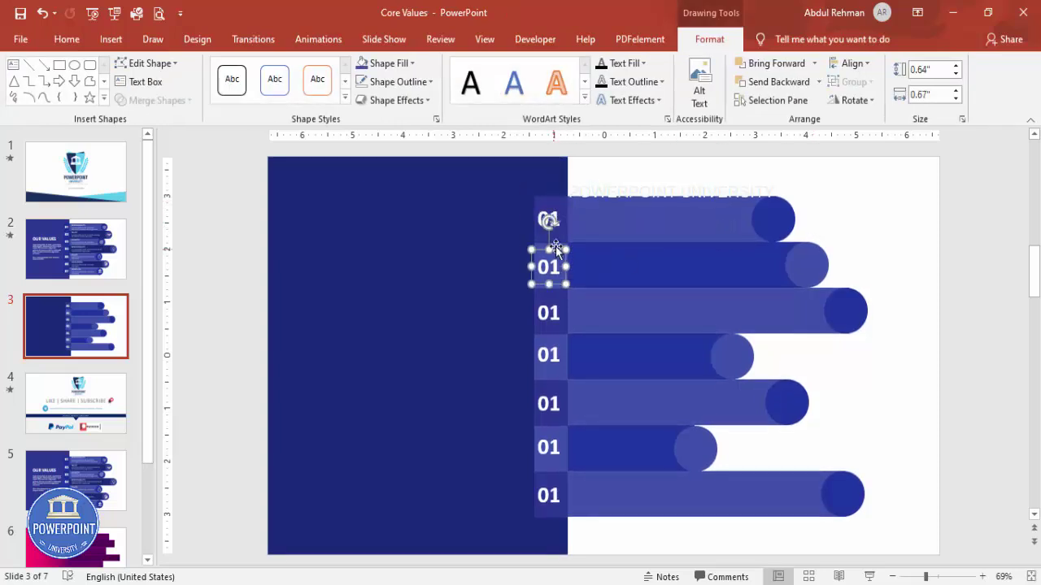
shift+click(556, 247)
key(ctrl+g)
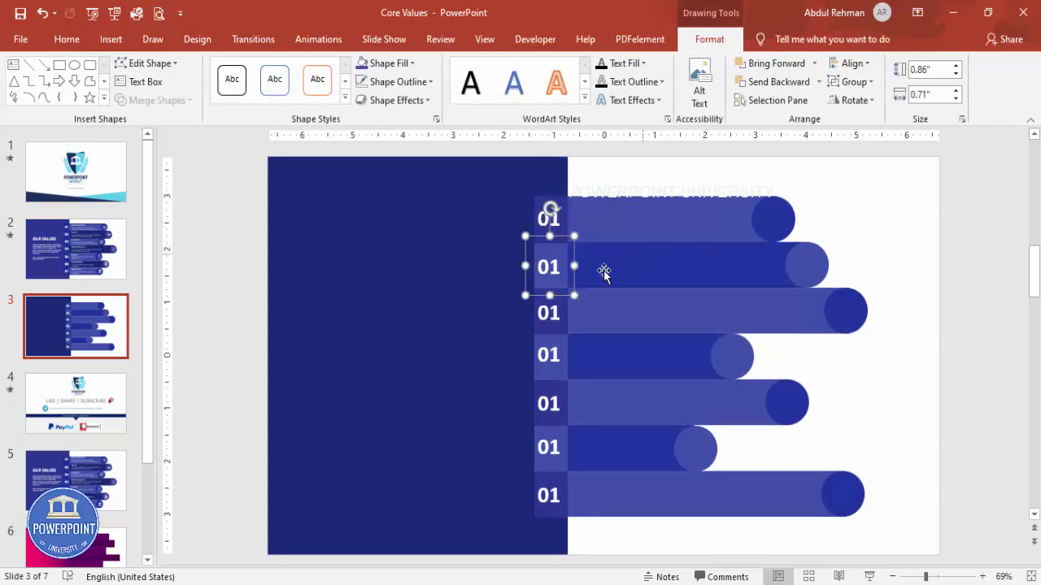
click(561, 300)
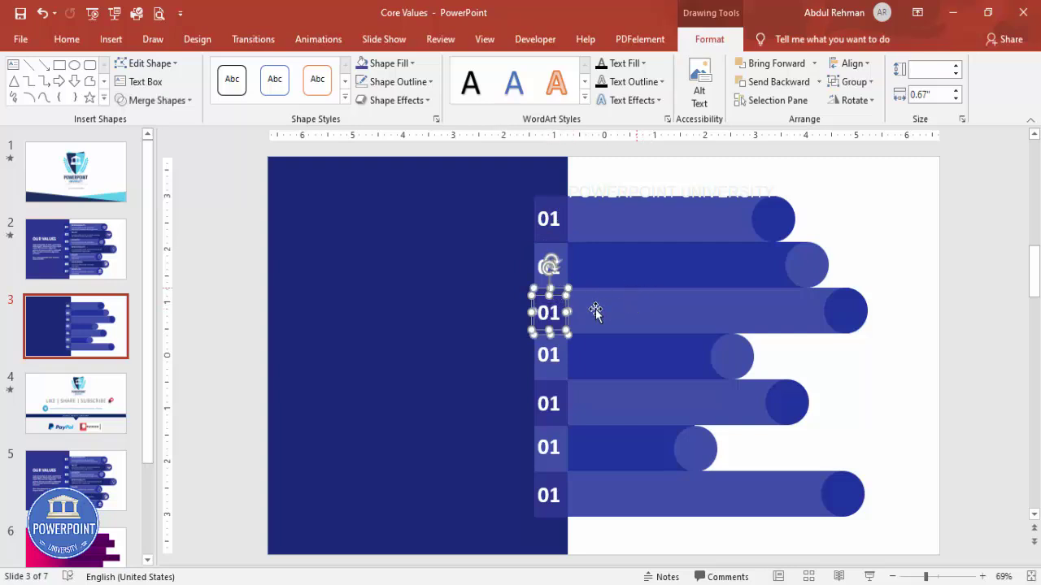
key(ctrl+g)
click(563, 349)
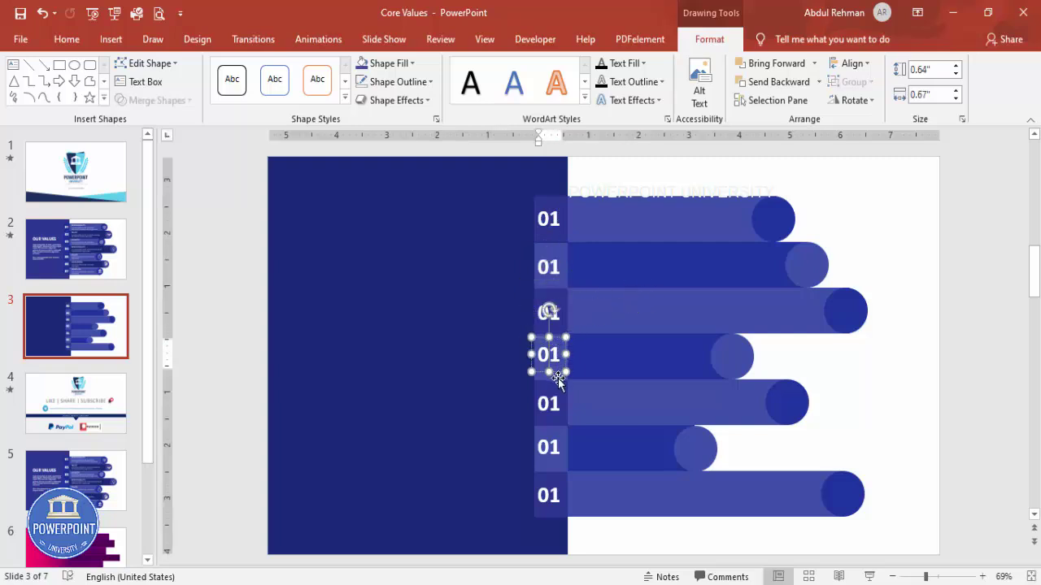
shift+click(558, 379)
key(ctrl+g)
Step: Group the fifth, sixth and seventh row numbers with their squares
key(Tab)
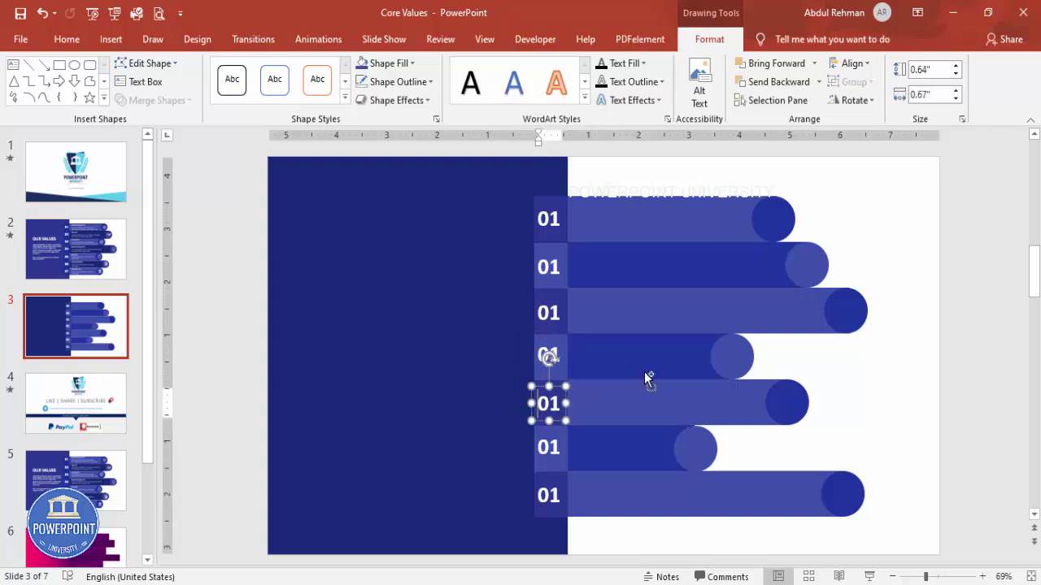
shift+click(559, 423)
key(ctrl+g)
key(Tab)
shift+click(562, 470)
key(ctrl+g)
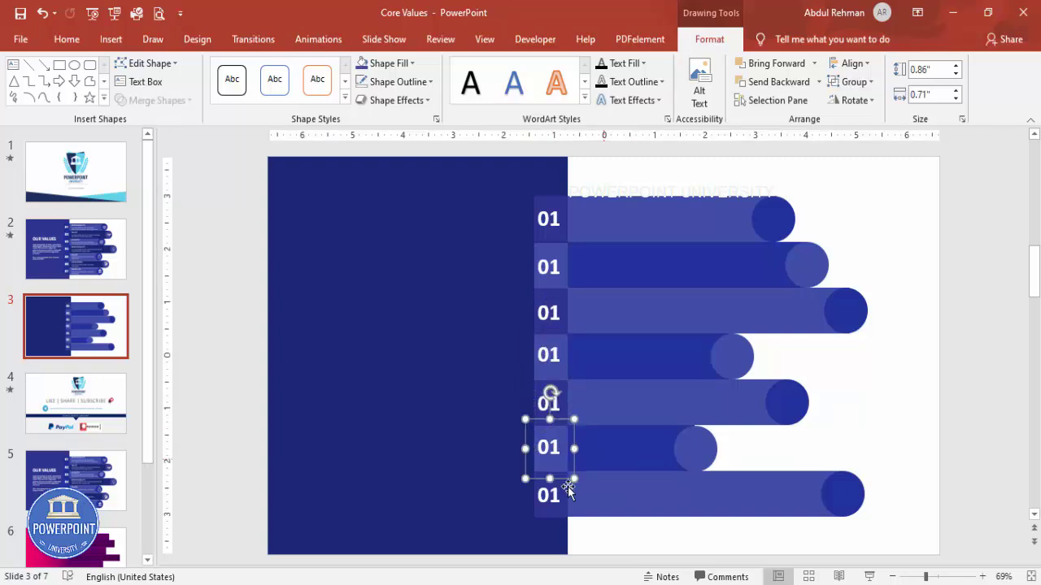
key(Tab)
shift+click(558, 515)
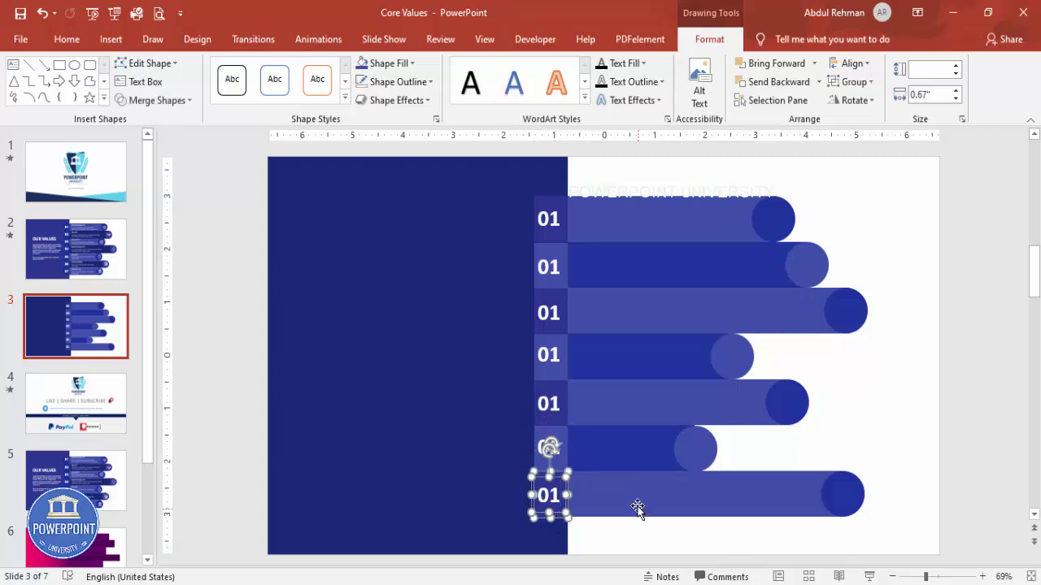
key(ctrl+g)
Step: Renumber the labels 02 through 07 down the bars
click(560, 270)
text(02)
click(545, 315)
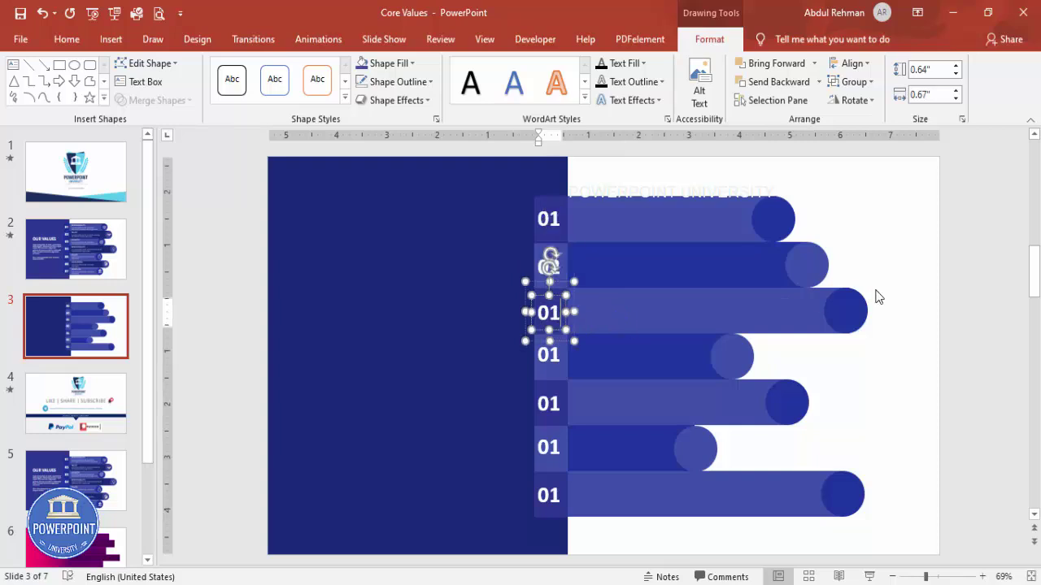
double_click(555, 354)
text(04)
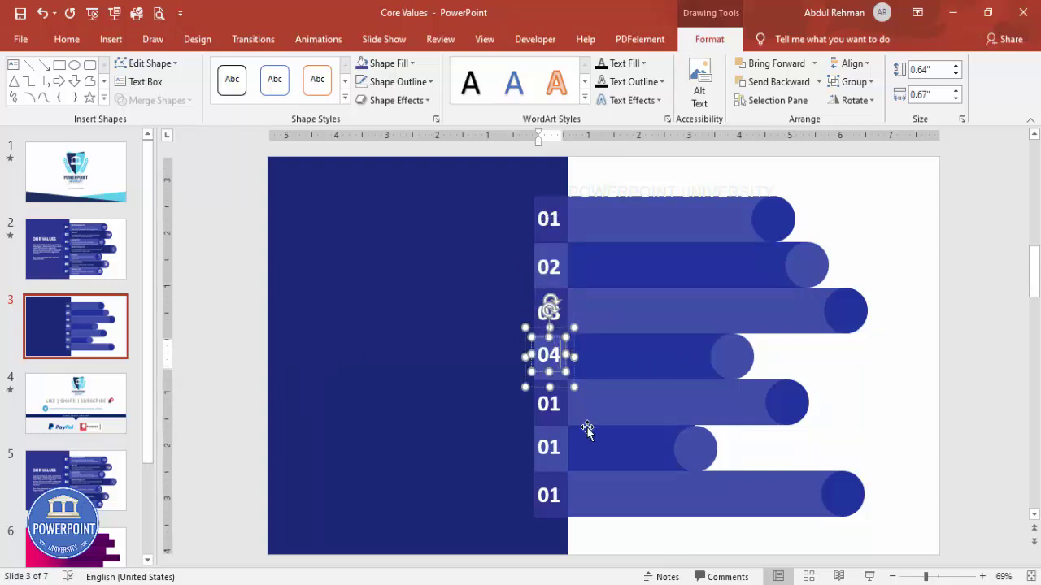
double_click(556, 403)
text(0)
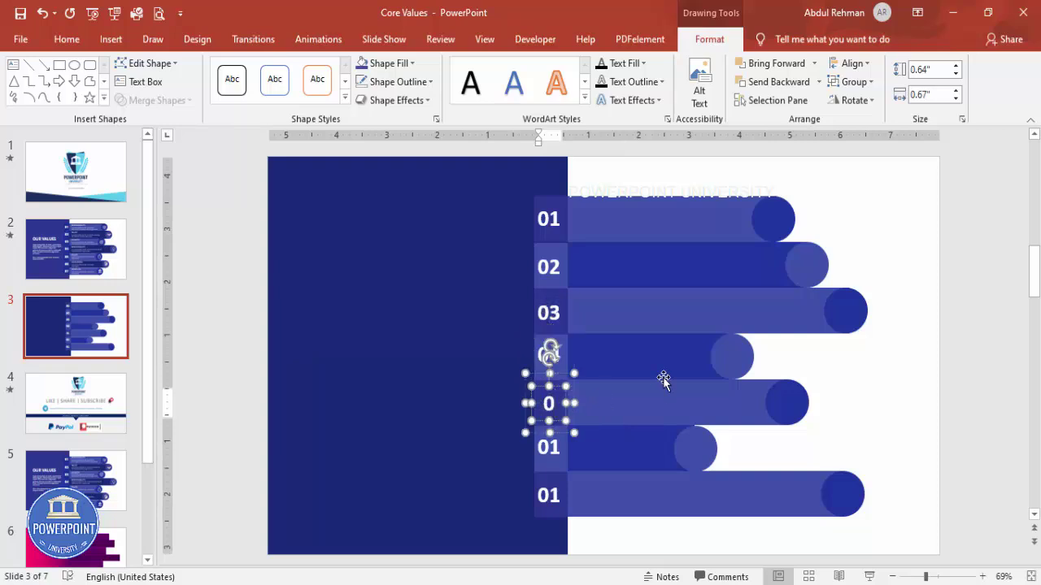
text(5)
double_click(556, 447)
text(06)
click(536, 504)
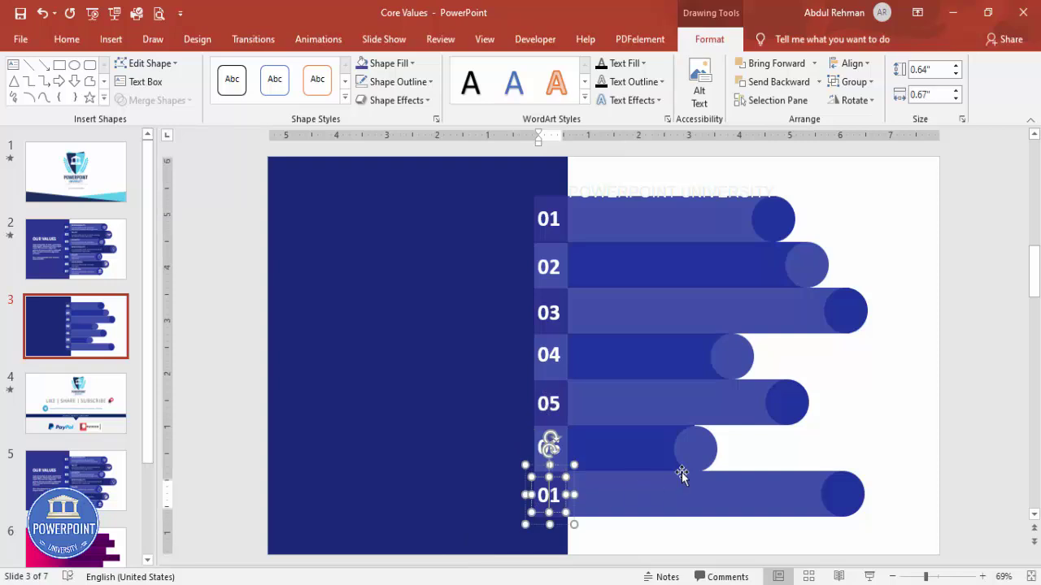
text(7)
click(884, 230)
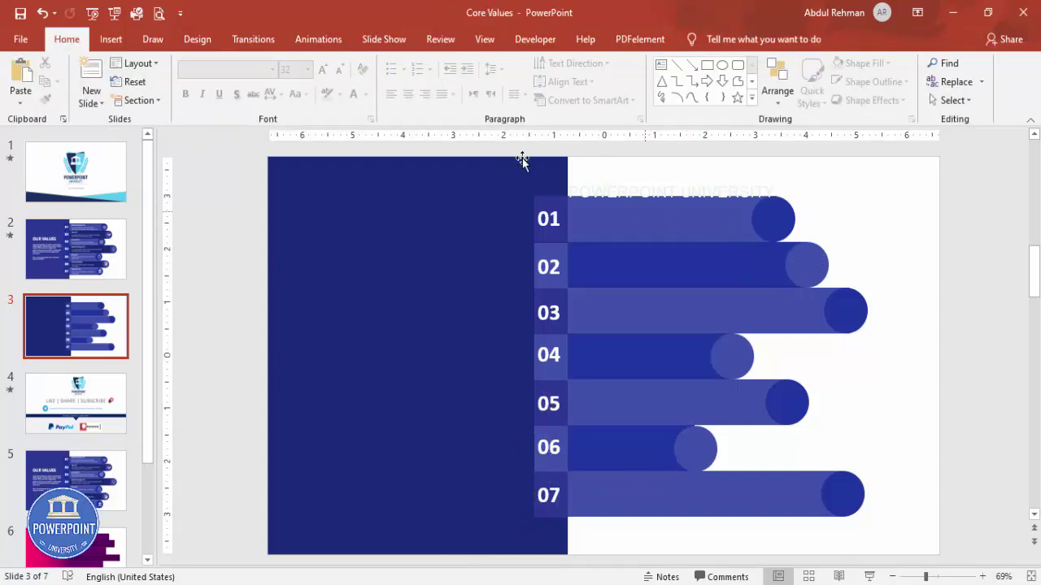
Step: Add a bold white 14 pt 'YOUR TITLE' heading at the top-left of bar 01
click(113, 39)
click(687, 81)
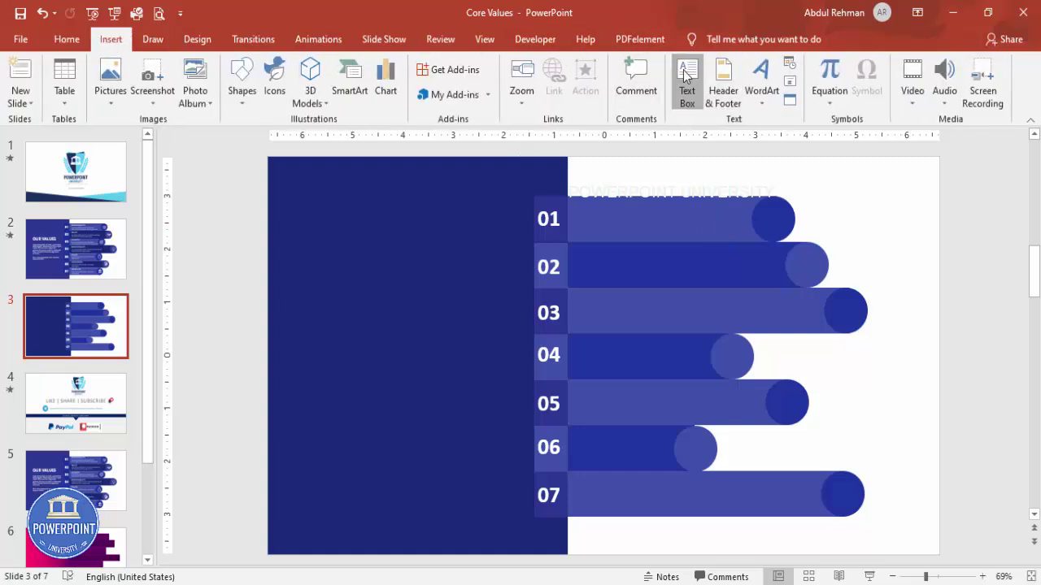
drag(729, 234, 764, 221)
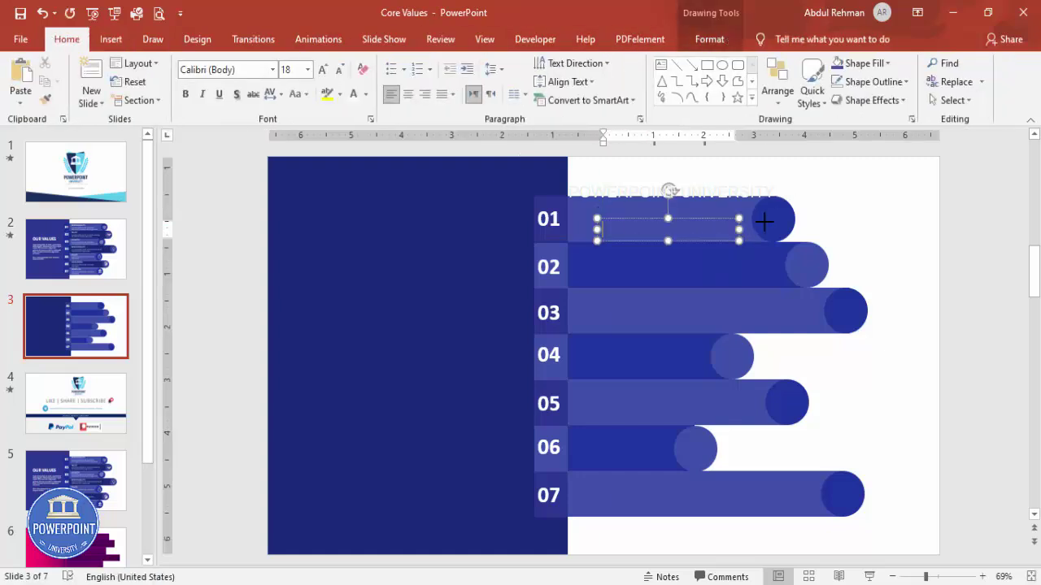
text(YOUR TITLE)
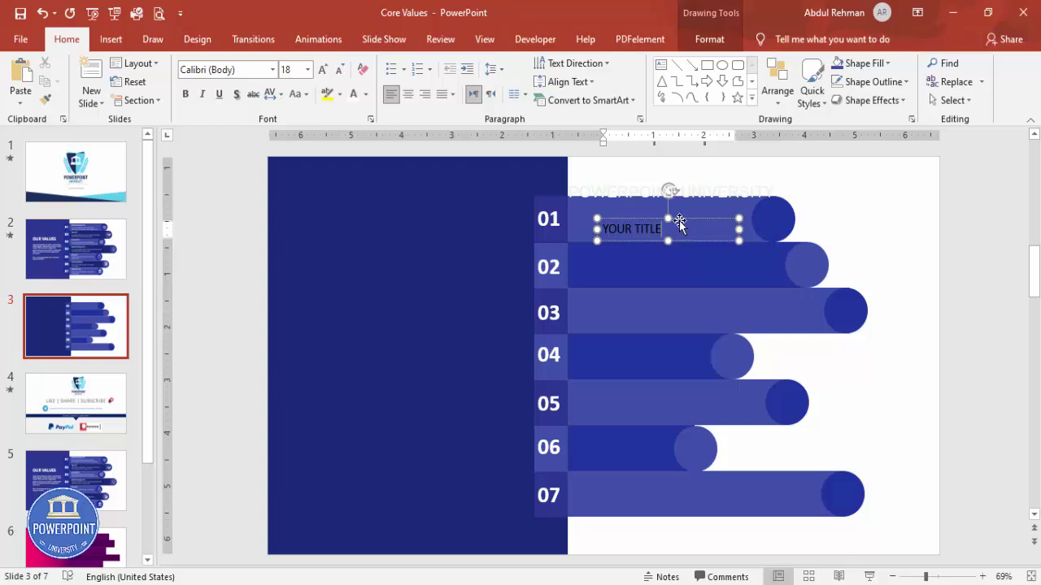
click(679, 219)
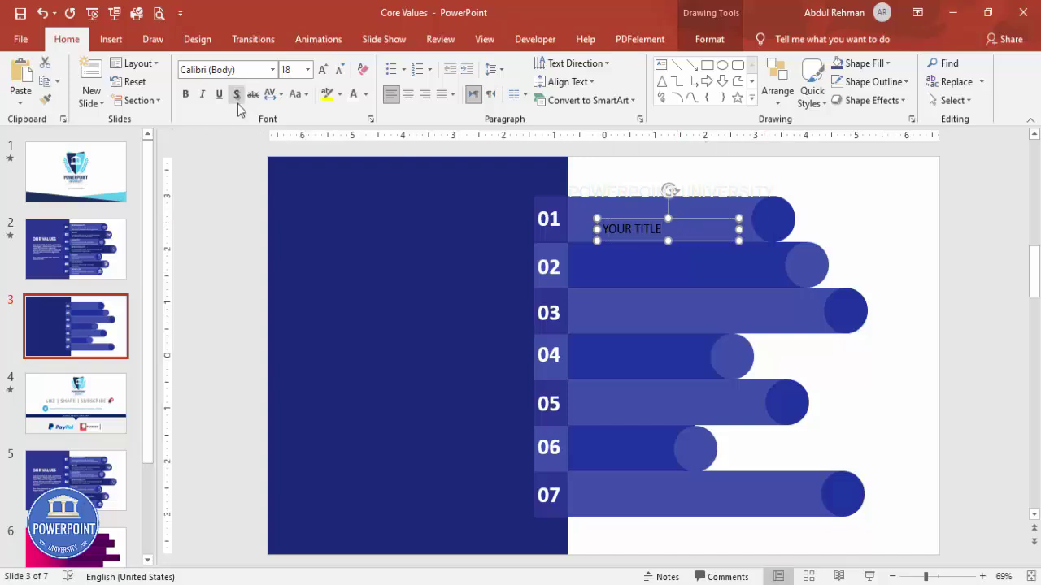
click(186, 93)
click(353, 93)
click(339, 69)
click(339, 69)
drag(633, 218, 609, 200)
key(Escape)
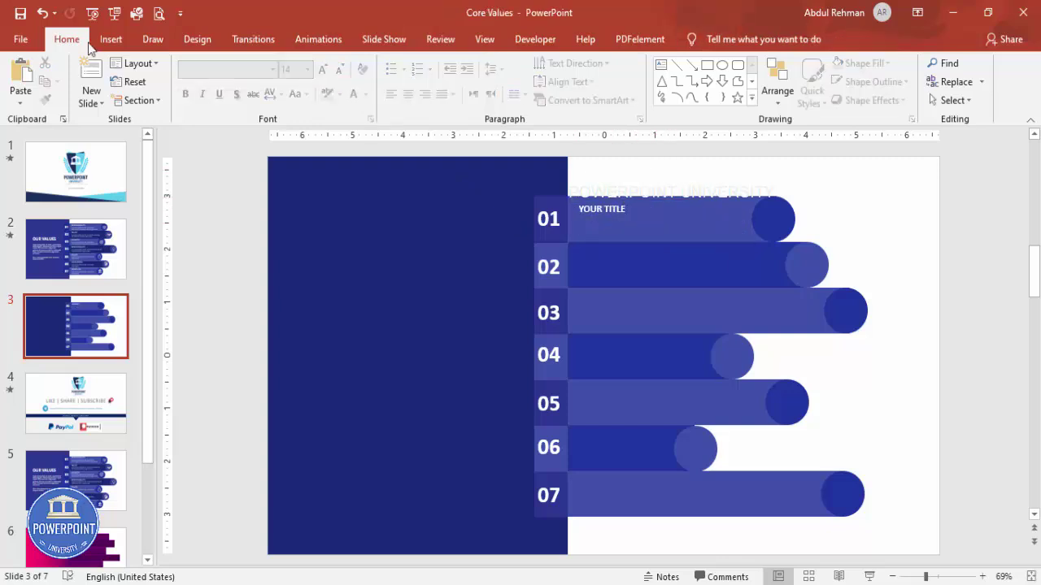
Step: Add a white 12 pt 'Add detail text here' line beneath the title
click(111, 39)
click(687, 91)
drag(624, 235, 825, 296)
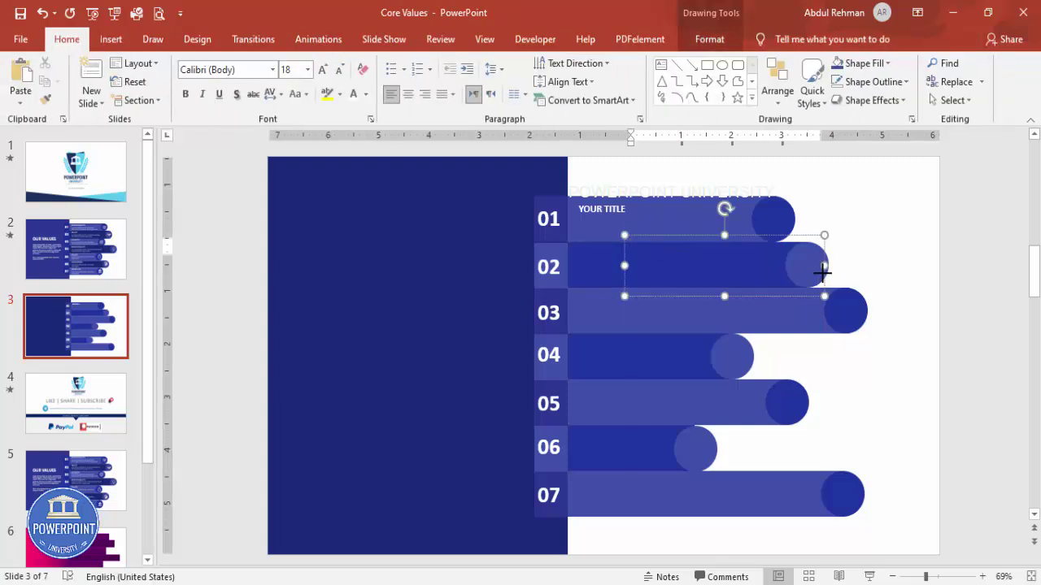
text(Add detail text here)
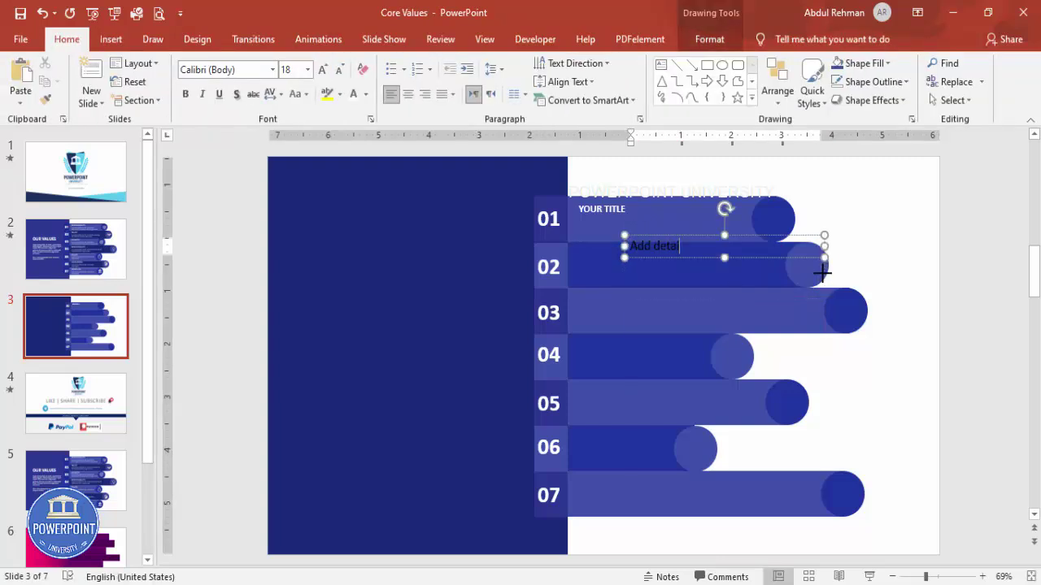
click(739, 236)
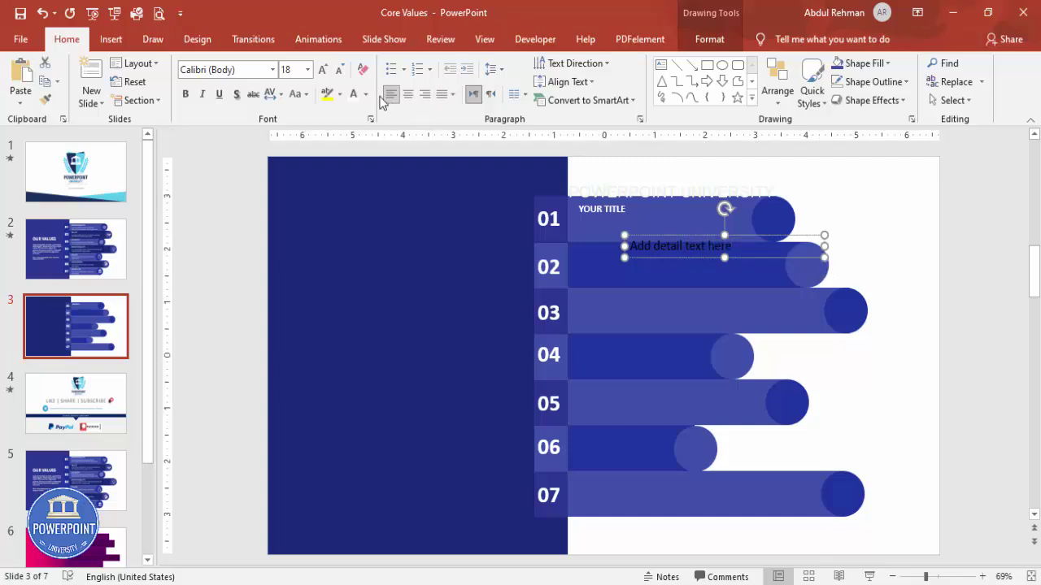
click(353, 94)
click(339, 69)
click(339, 69)
click(339, 70)
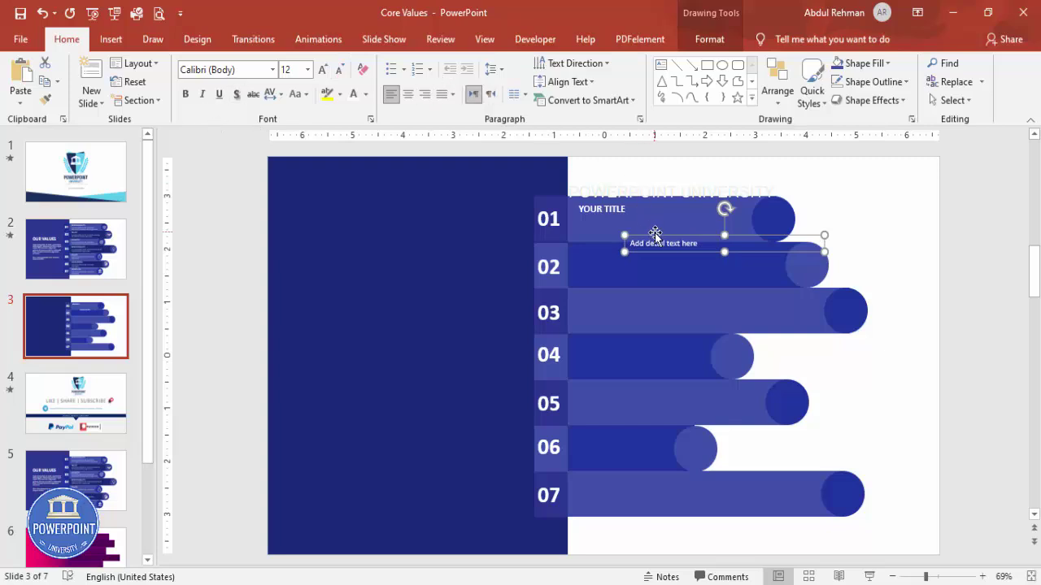
drag(651, 231, 600, 213)
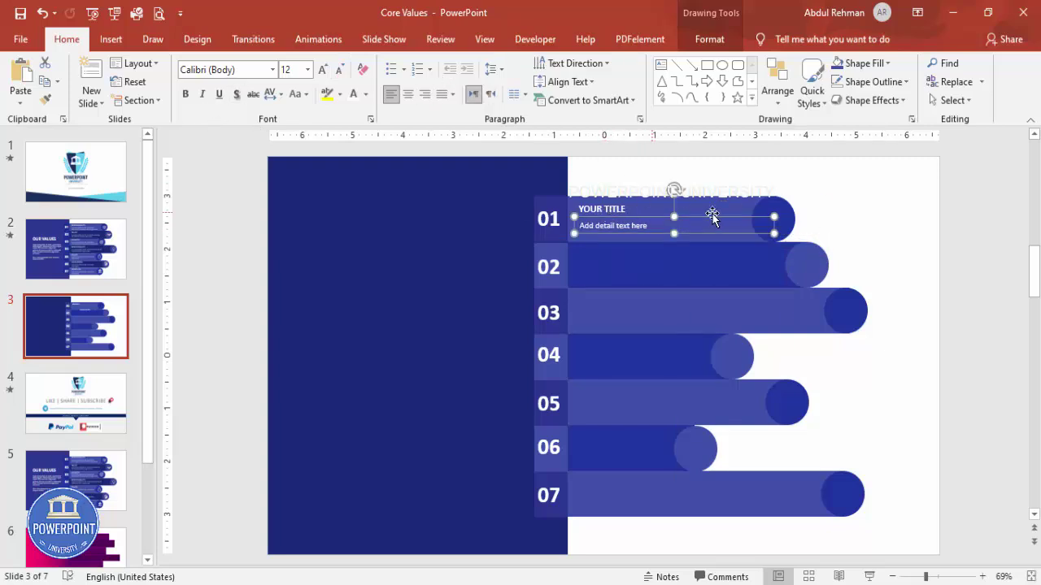
drag(775, 234, 736, 230)
Step: Group the title and detail text boxes together
click(610, 215)
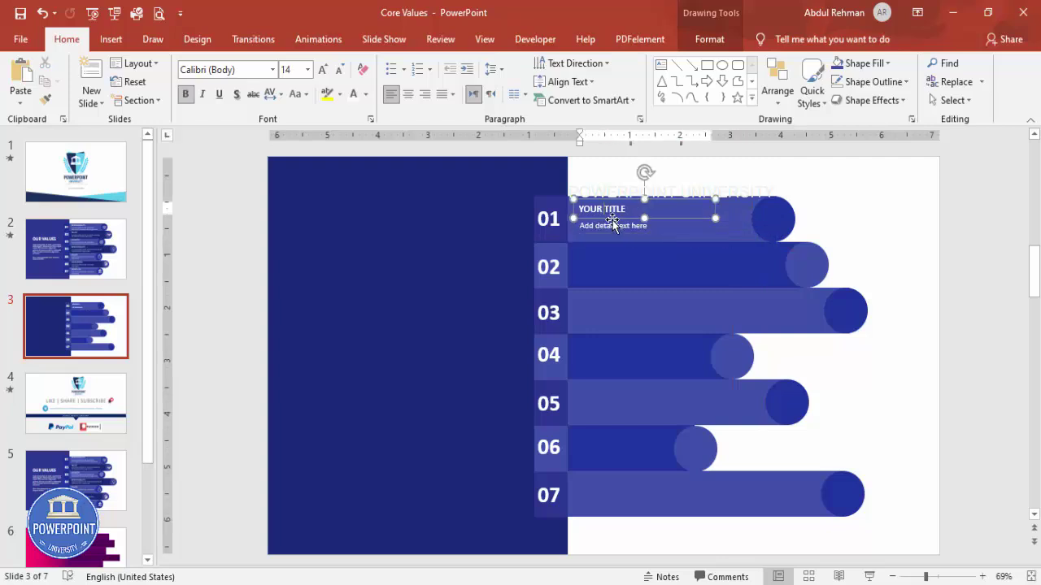
shift+click(614, 232)
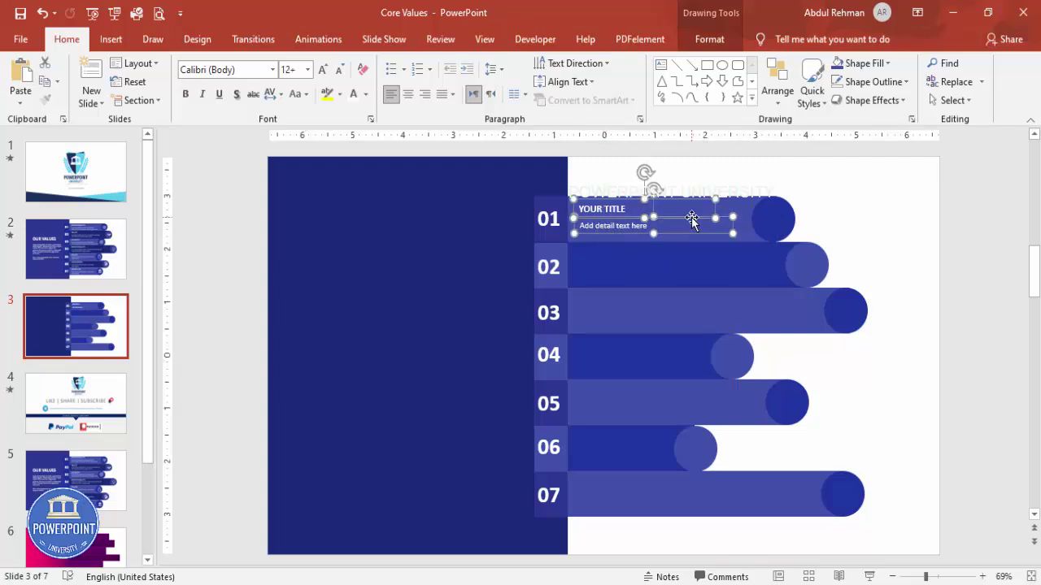
key(ctrl+g)
Step: Duplicate the title and detail group onto bars 02 through 07
key(ctrl+d)
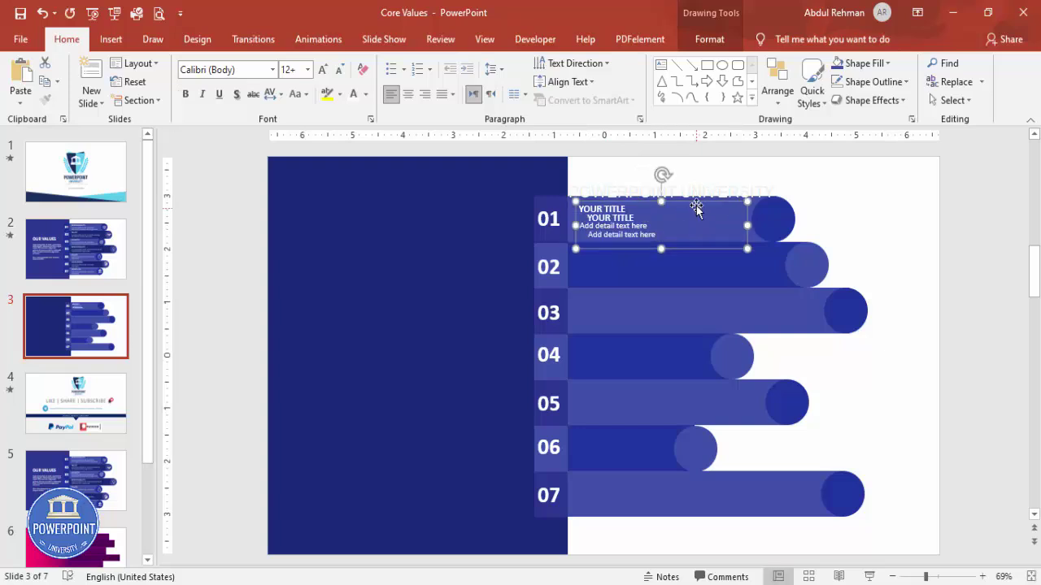
drag(692, 220, 704, 250)
click(662, 209)
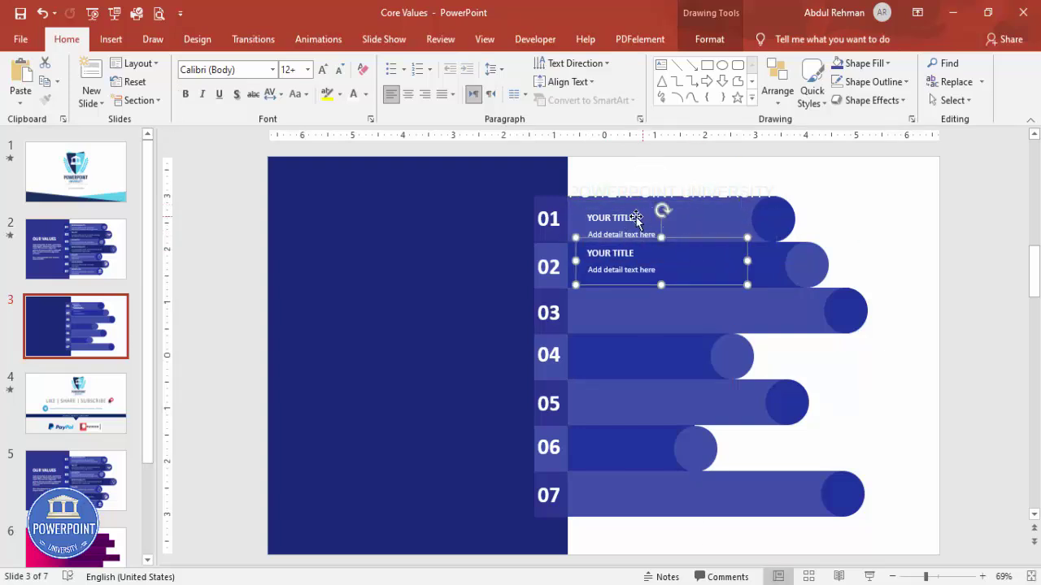
drag(639, 200, 637, 198)
click(627, 256)
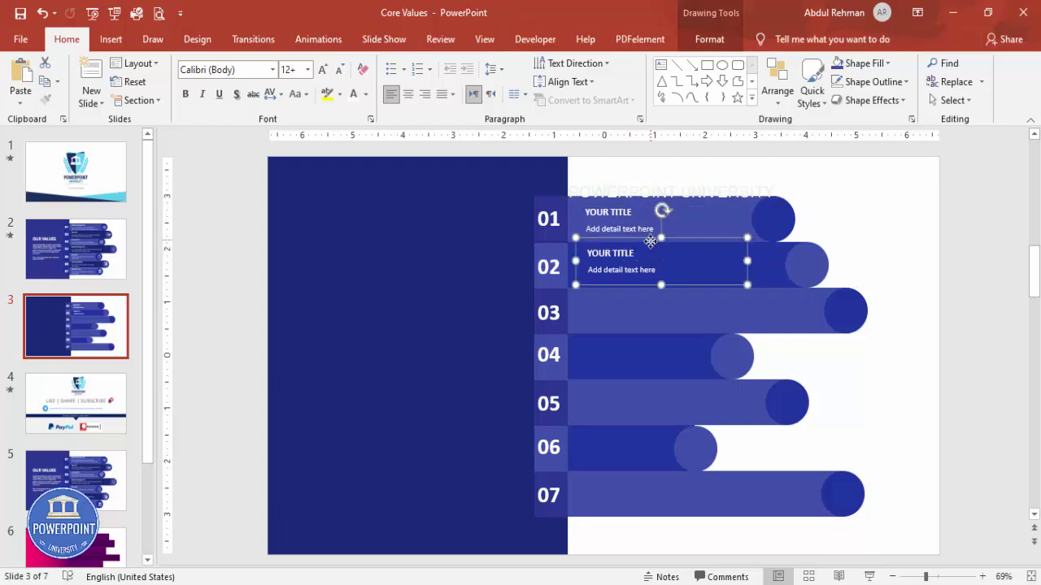
key(ctrl+d)
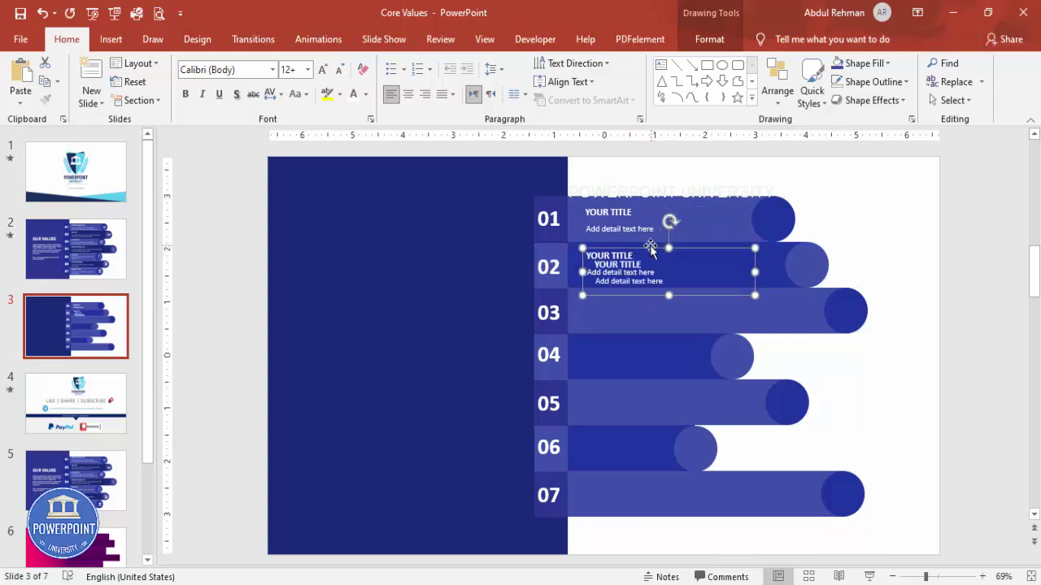
drag(645, 262, 633, 473)
click(800, 443)
Step: Narrow the row 06 text group to fit its shorter bar
click(725, 446)
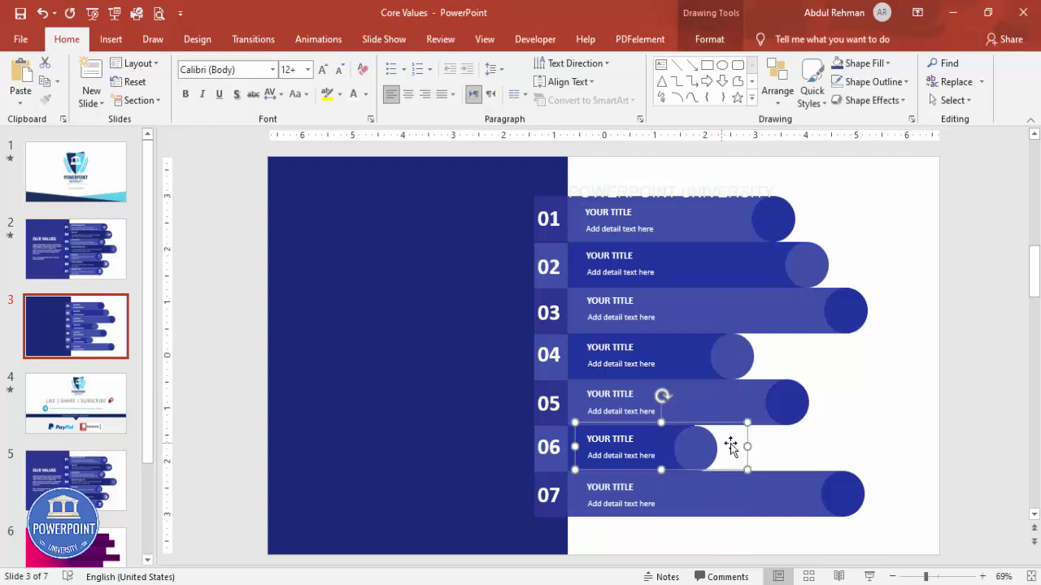
drag(746, 447, 679, 456)
click(741, 463)
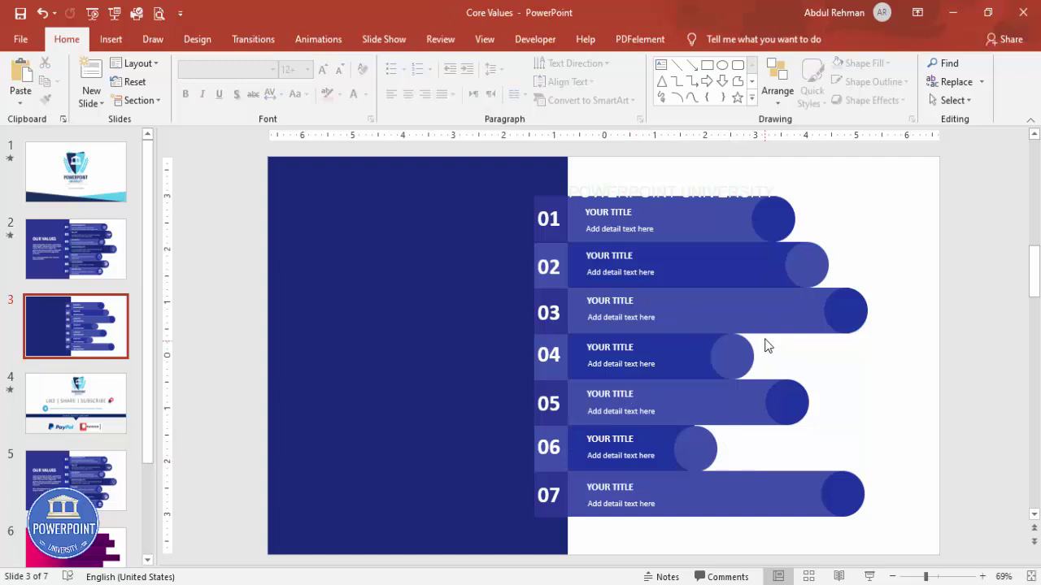
Step: Insert seven icons: target, Venn, two presentation charts, family accessibility, sign language and interpreter
click(117, 40)
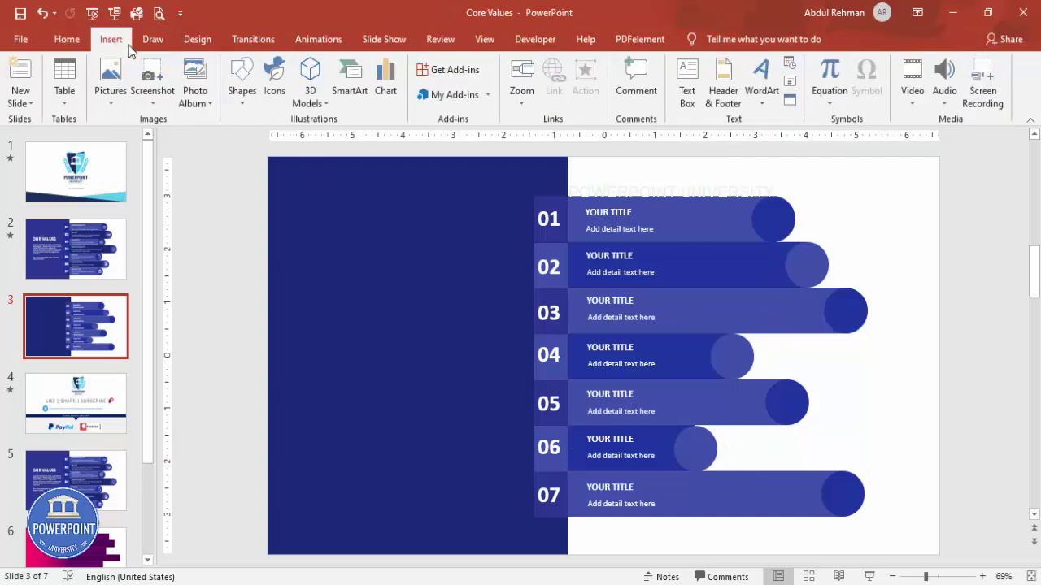
click(274, 78)
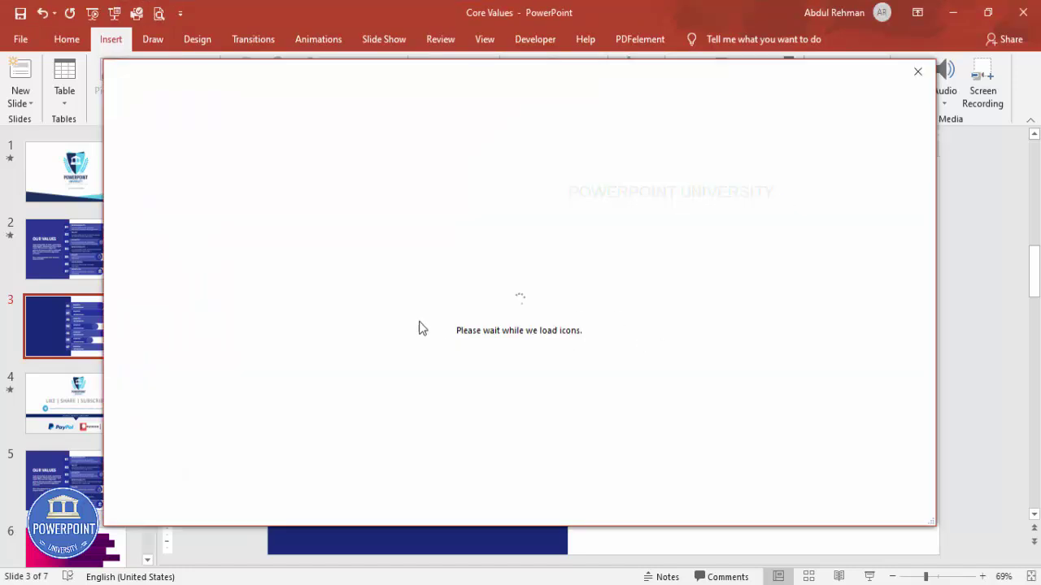
click(835, 431)
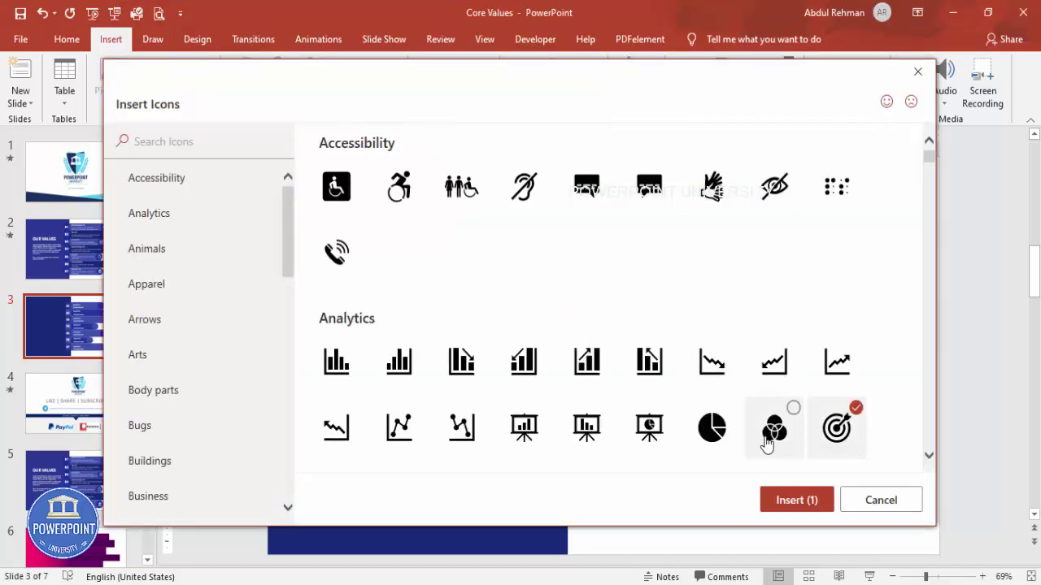
click(766, 443)
click(651, 439)
click(547, 439)
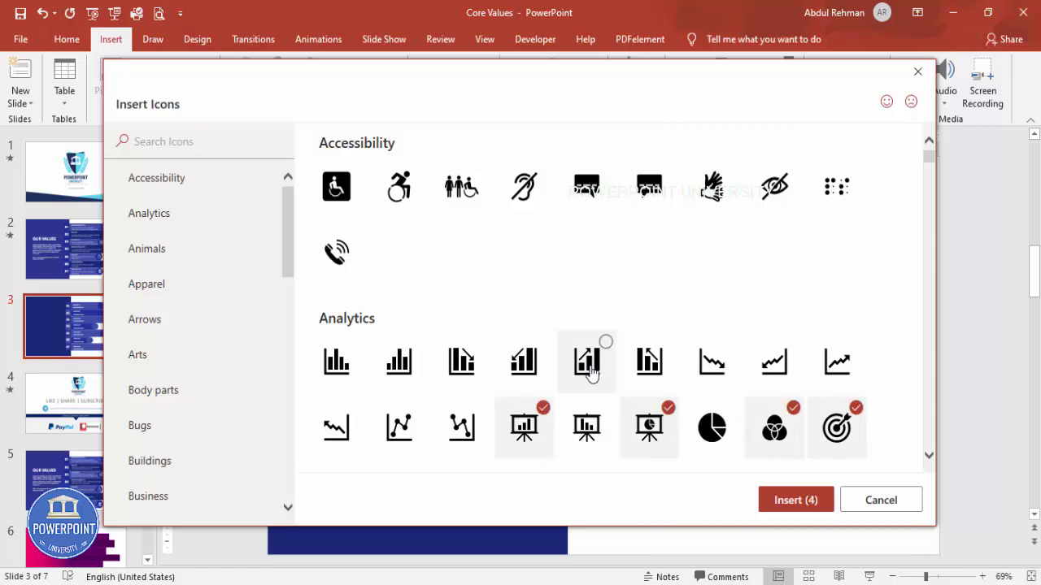
click(655, 205)
click(717, 203)
click(467, 195)
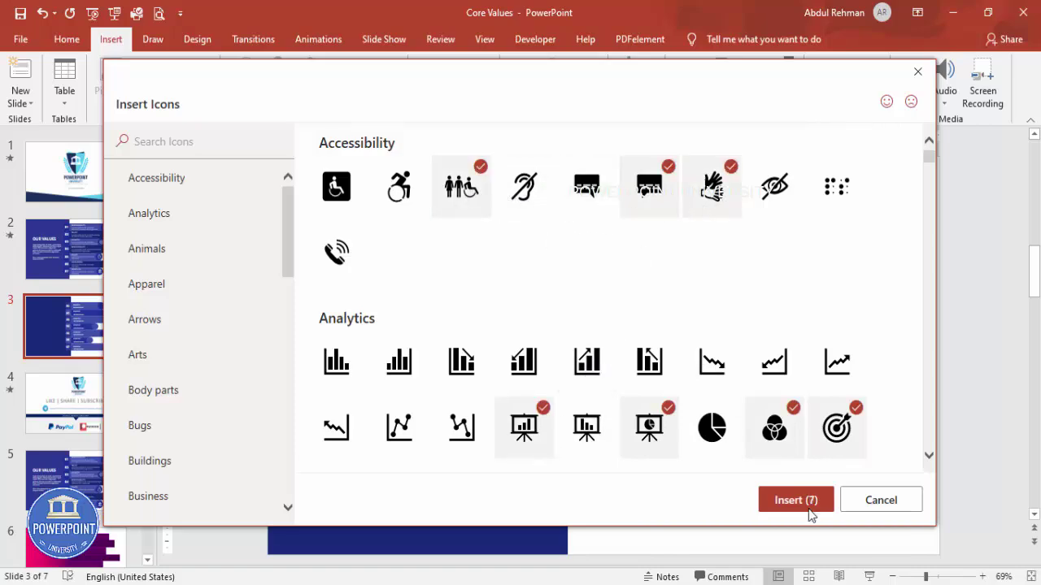
click(801, 501)
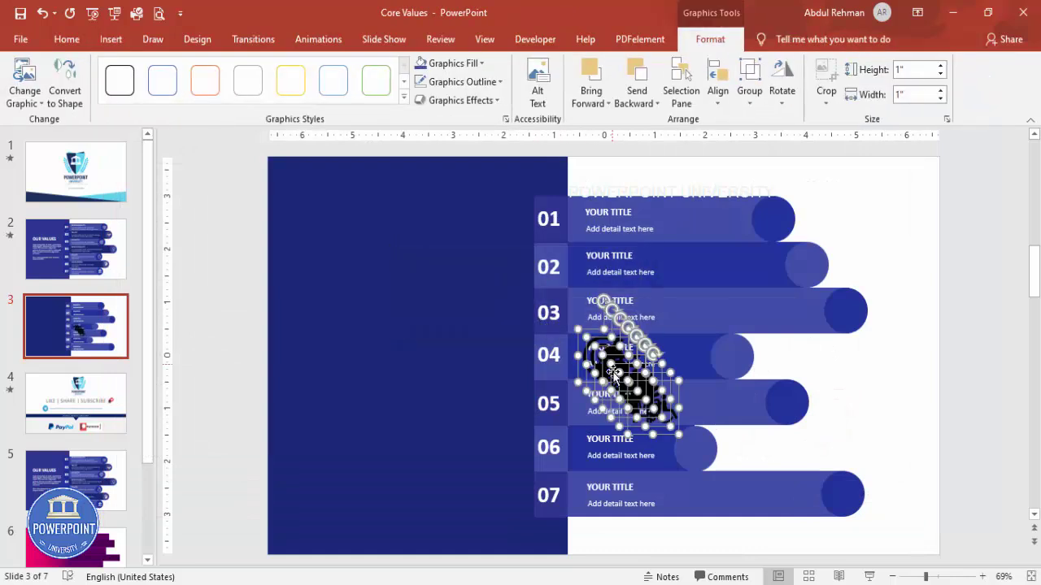
Step: Resize the icon set to 0.6 inches tall and fill it light grey
drag(628, 368, 891, 214)
click(919, 69)
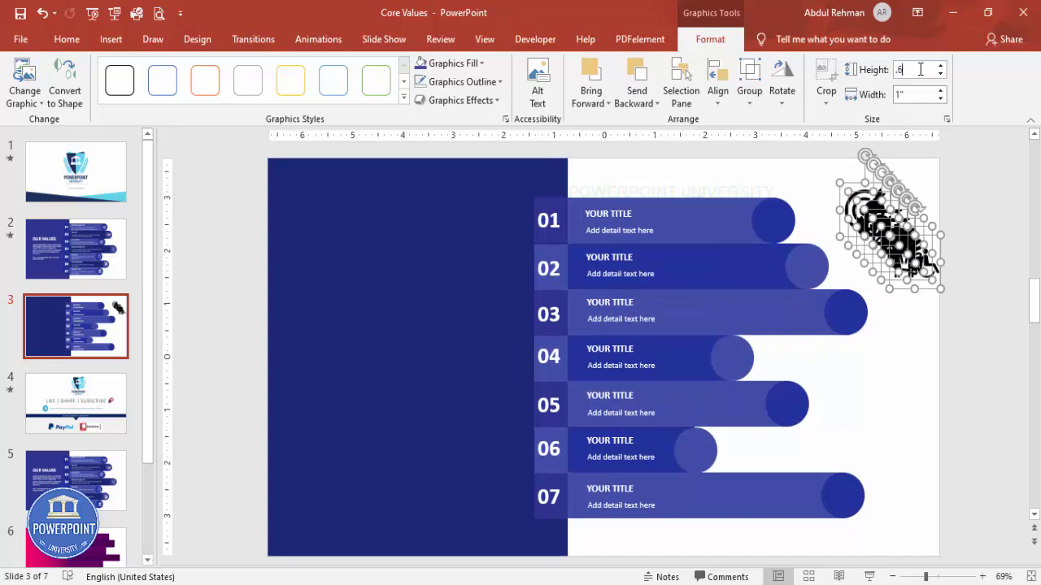
text(.6)
key(Return)
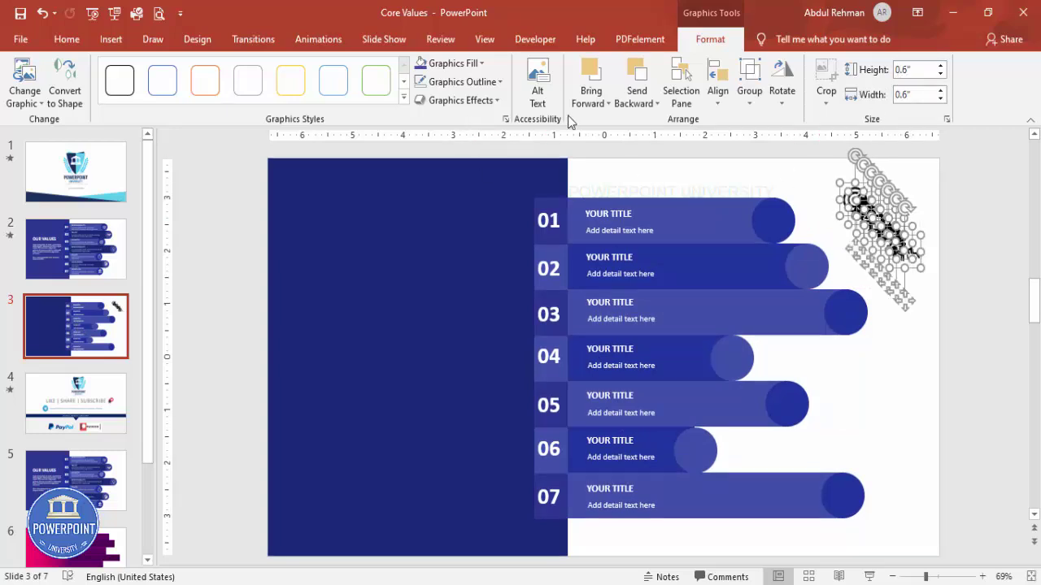
click(445, 62)
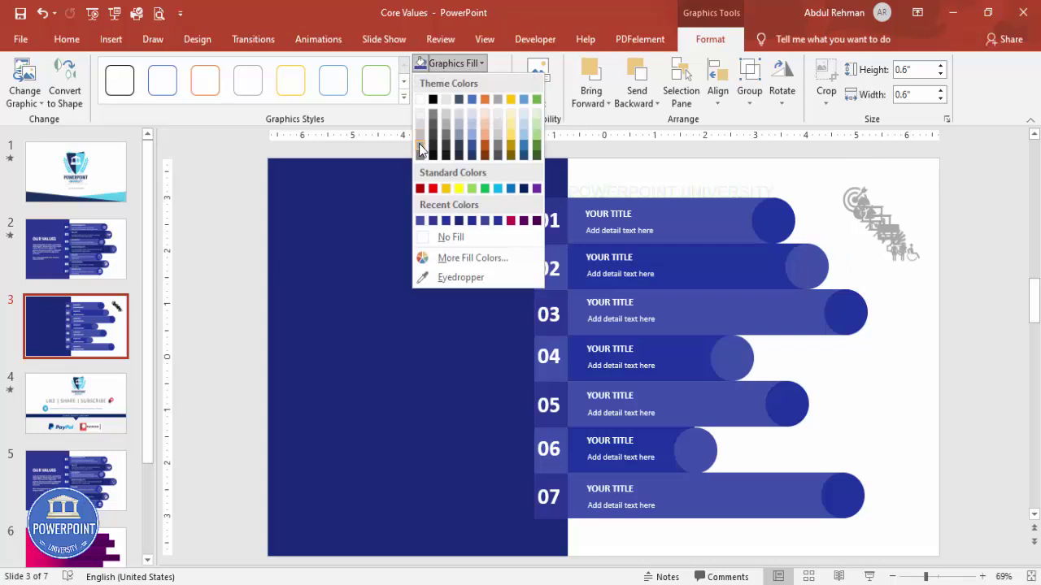
click(420, 149)
Step: Move the hand, chat and wheelchair icons into circles 01, 02 and 03
click(902, 318)
drag(902, 251, 846, 316)
drag(896, 247, 773, 219)
drag(886, 228, 726, 348)
Step: Move the presentation, Venn-style and target icons into circles 05, 06 and 07
drag(872, 214, 787, 402)
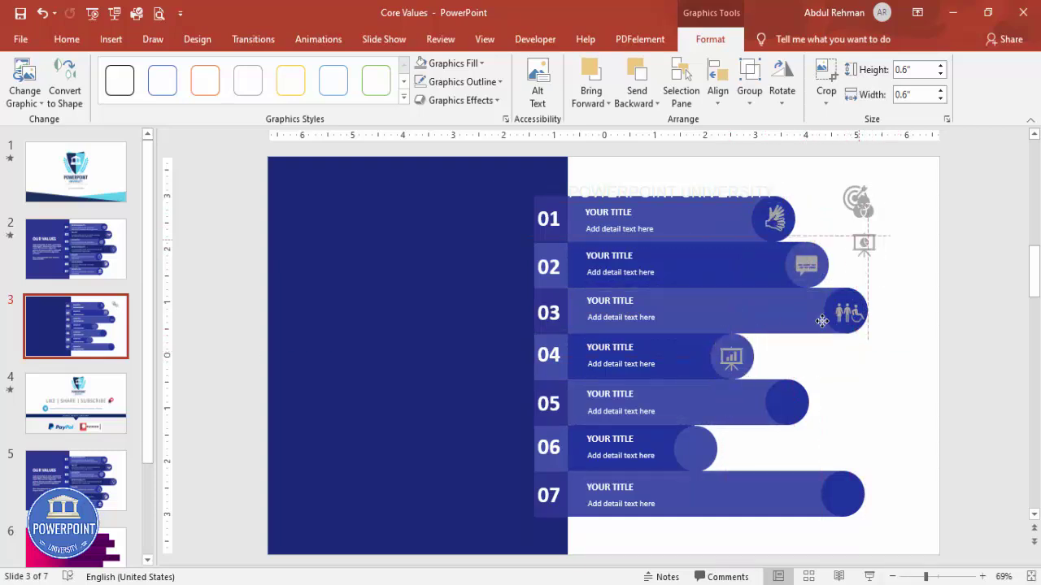
drag(864, 208, 695, 447)
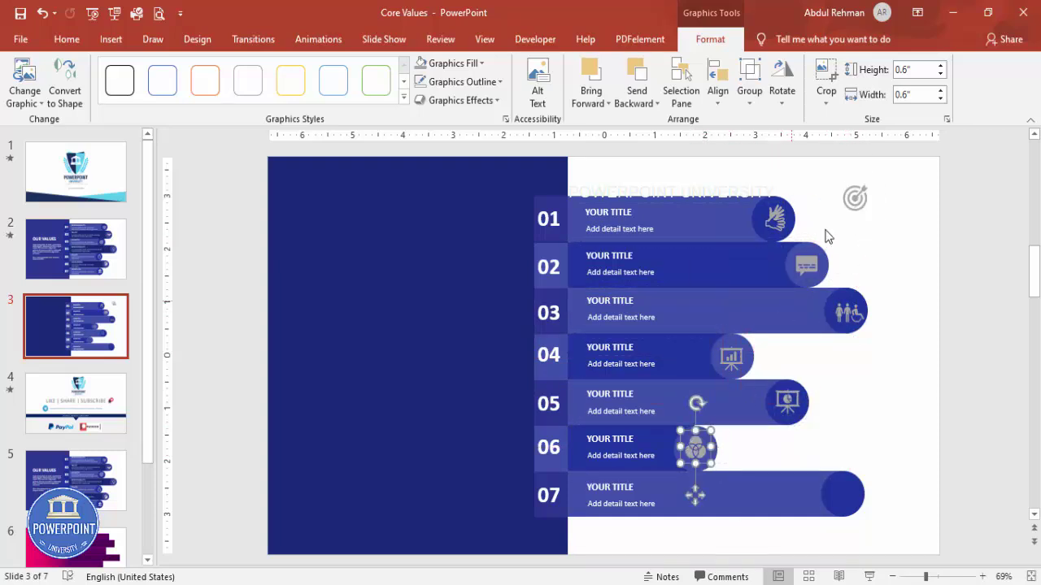
drag(855, 197, 844, 493)
click(898, 459)
Step: Select each row's bar and icon together, working from row 07 up to row 01
drag(897, 453, 559, 553)
drag(879, 398, 551, 494)
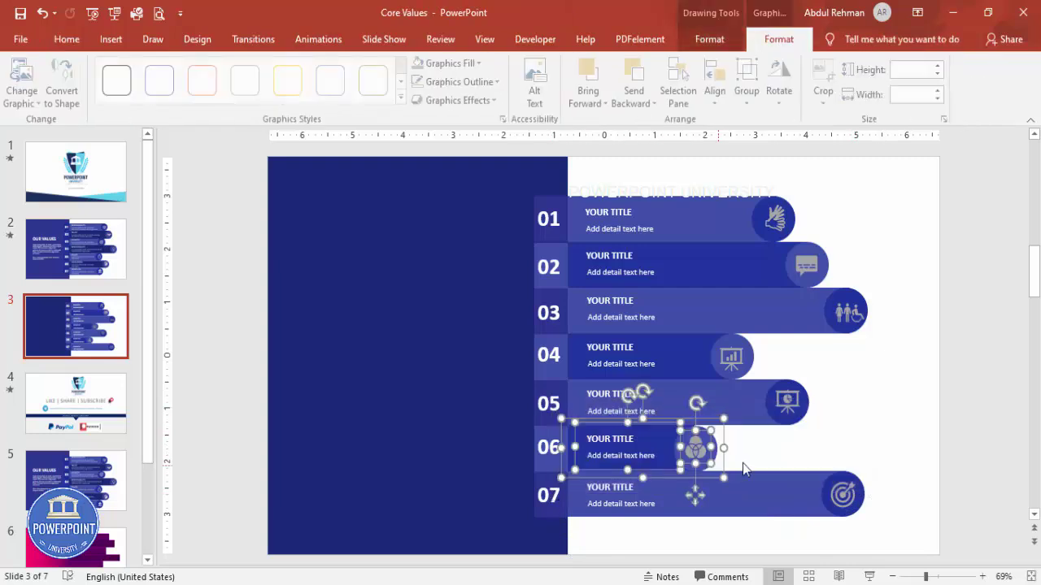
drag(868, 359, 564, 449)
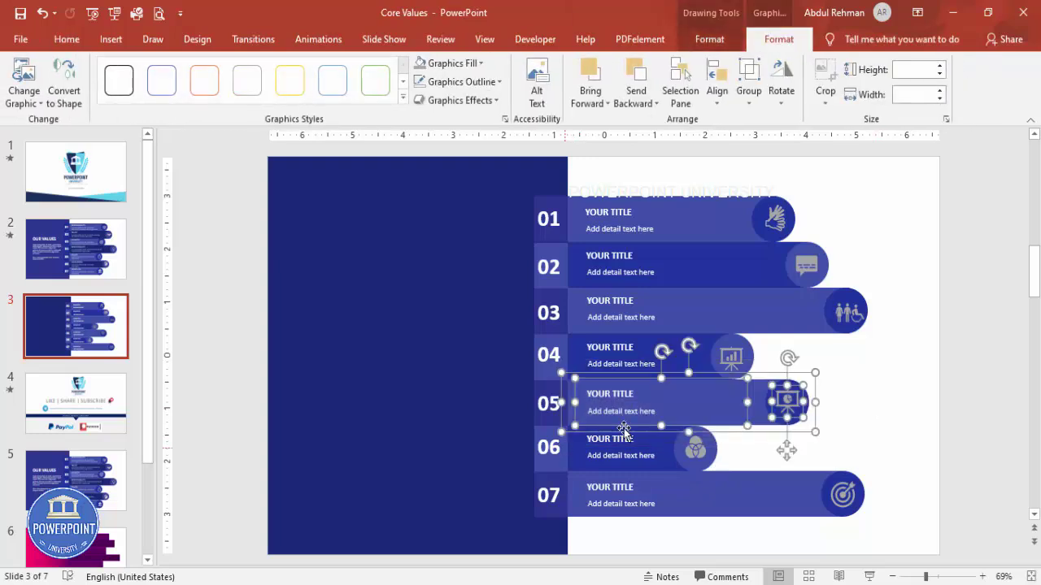
drag(850, 392, 557, 330)
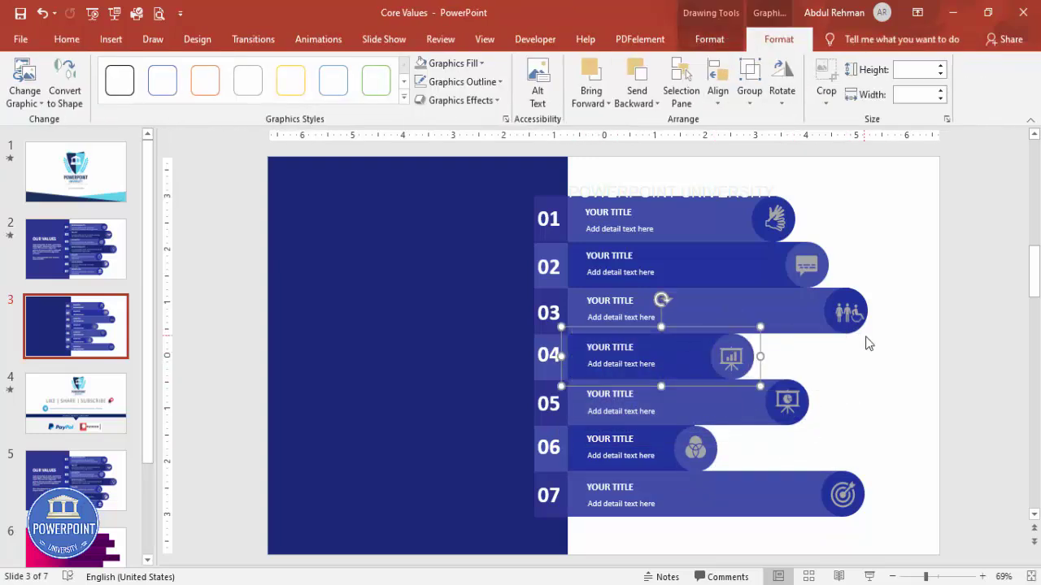
mouse_move(922, 353)
mouse_down()
mouse_move(616, 331)
mouse_move(561, 281)
mouse_up()
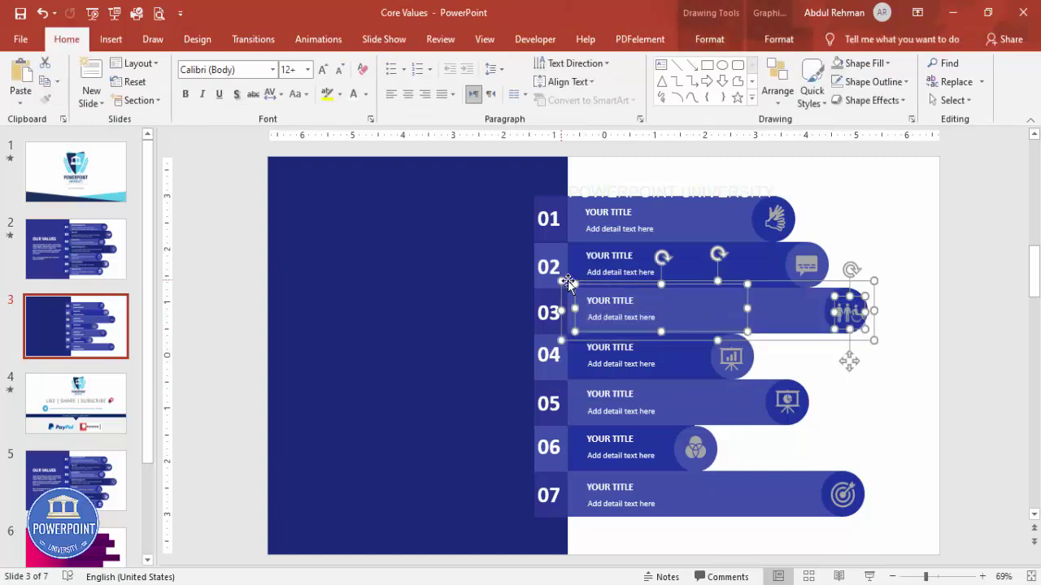
click(890, 266)
mouse_move(899, 304)
mouse_down()
mouse_move(638, 303)
mouse_move(560, 235)
mouse_up()
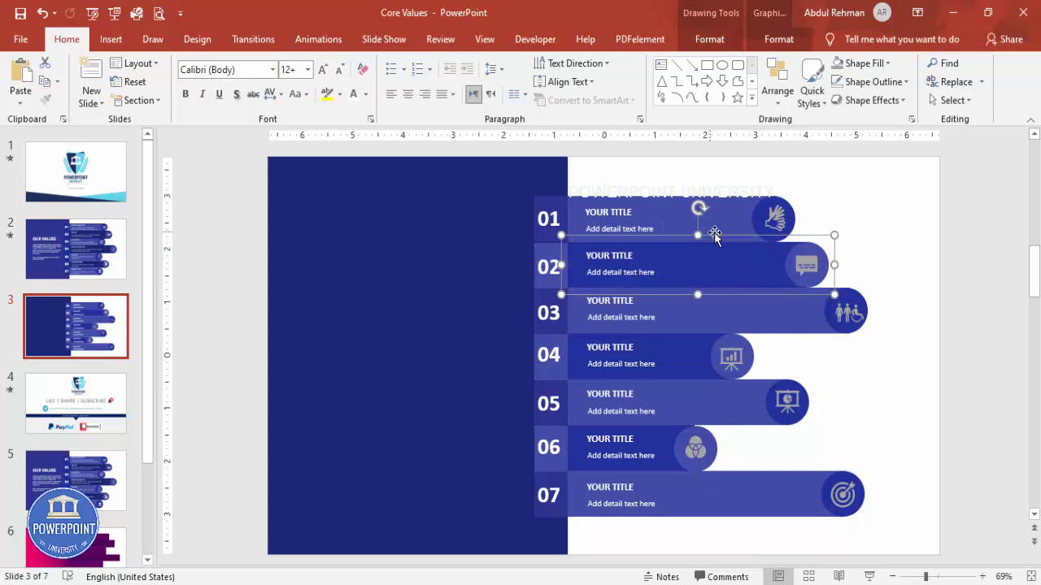
click(870, 207)
drag(862, 253, 560, 170)
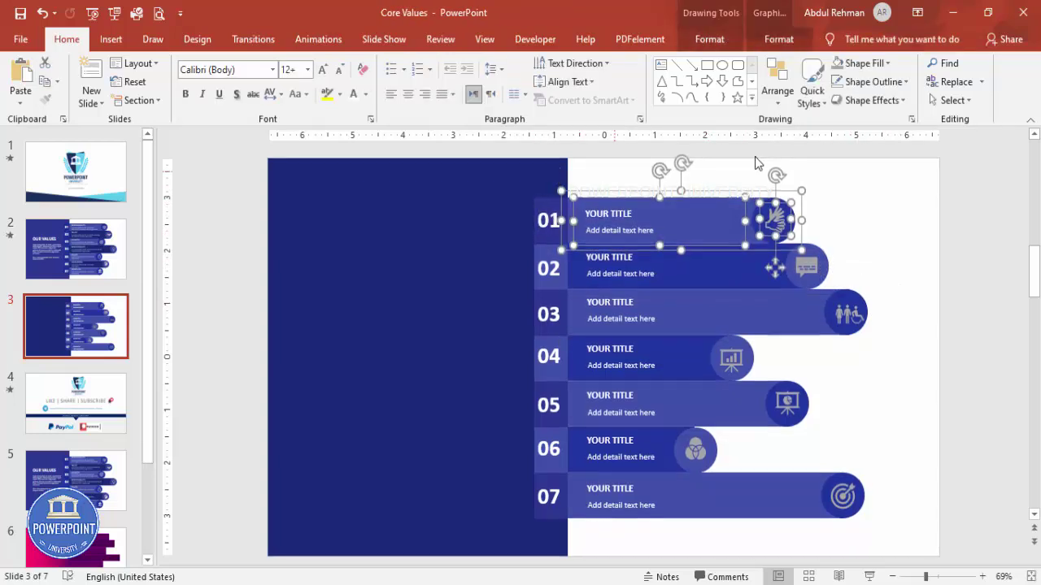
click(904, 217)
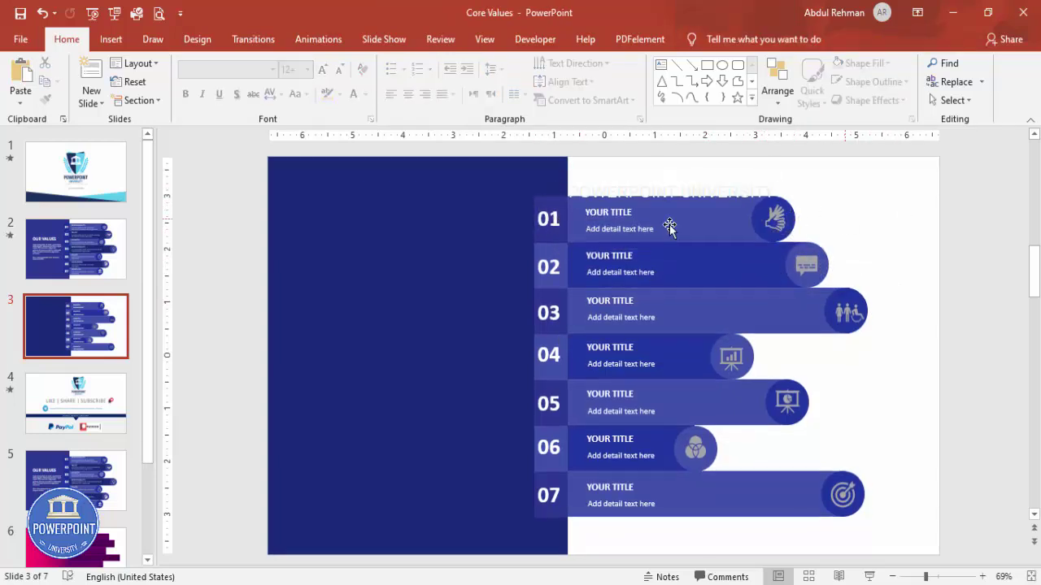
click(557, 205)
click(716, 212)
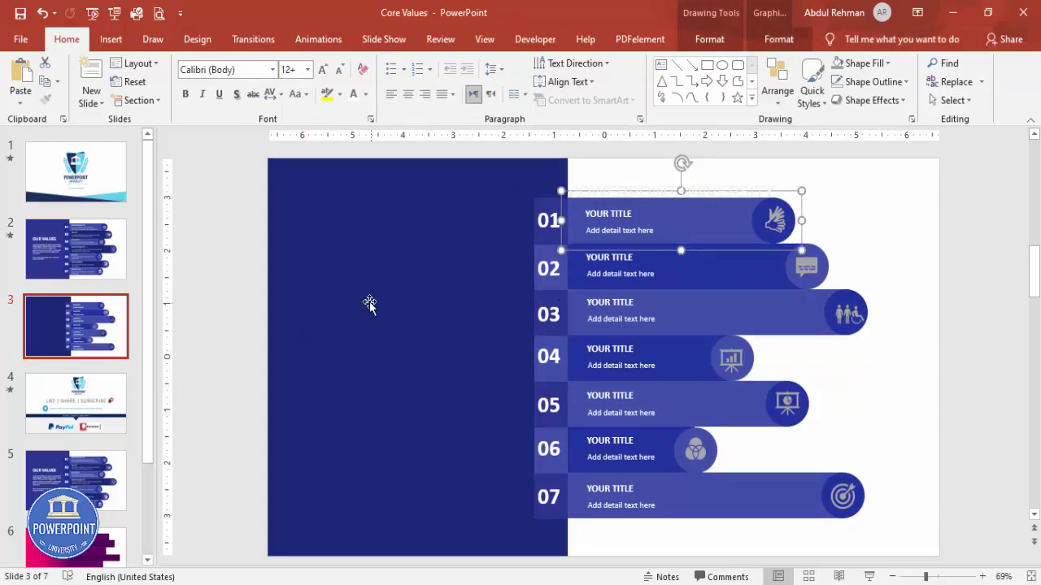
click(227, 293)
click(110, 39)
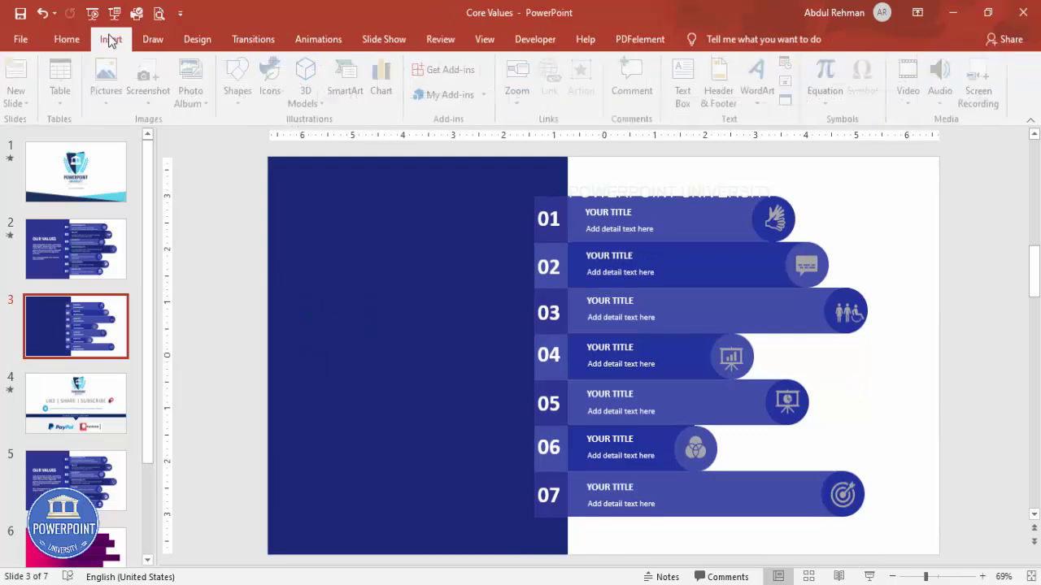
Step: Add a 'YOUR HEADLINE' text box on the blue panel in white, centred, bold, 28 pt text
click(688, 76)
drag(305, 291, 485, 328)
text(YOUR HEADLINE)
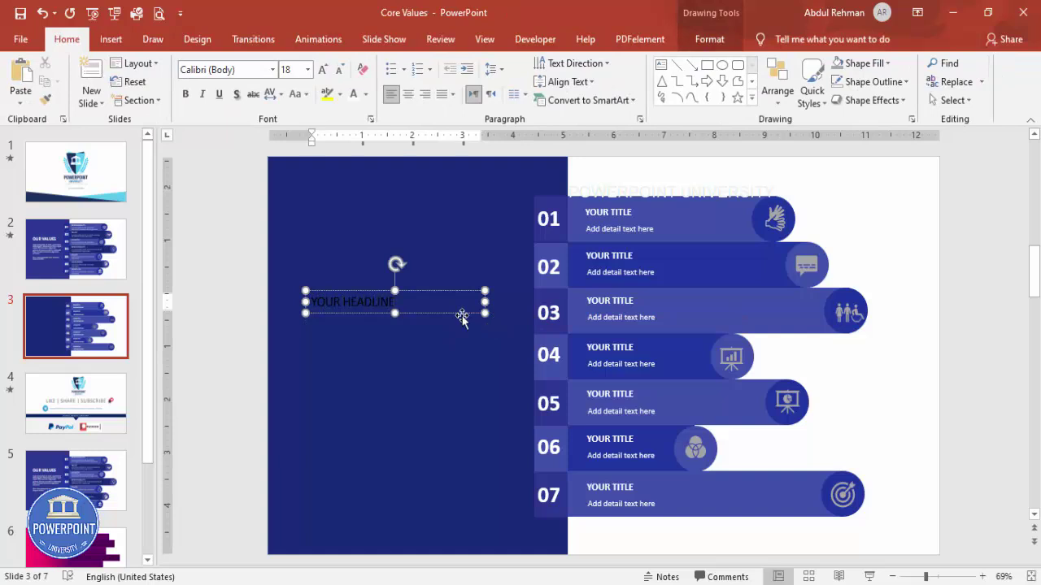
click(430, 292)
click(353, 94)
click(408, 94)
click(185, 93)
click(323, 69)
click(323, 69)
click(323, 69)
click(226, 174)
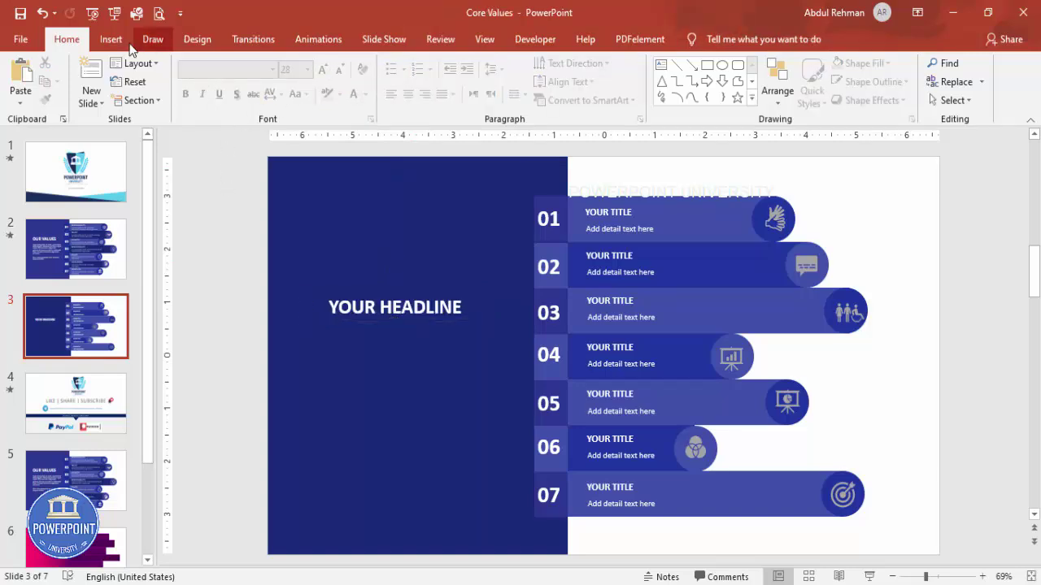
click(111, 39)
Step: Draw a text box below the headline and fill it with =lorem() sample text
click(723, 86)
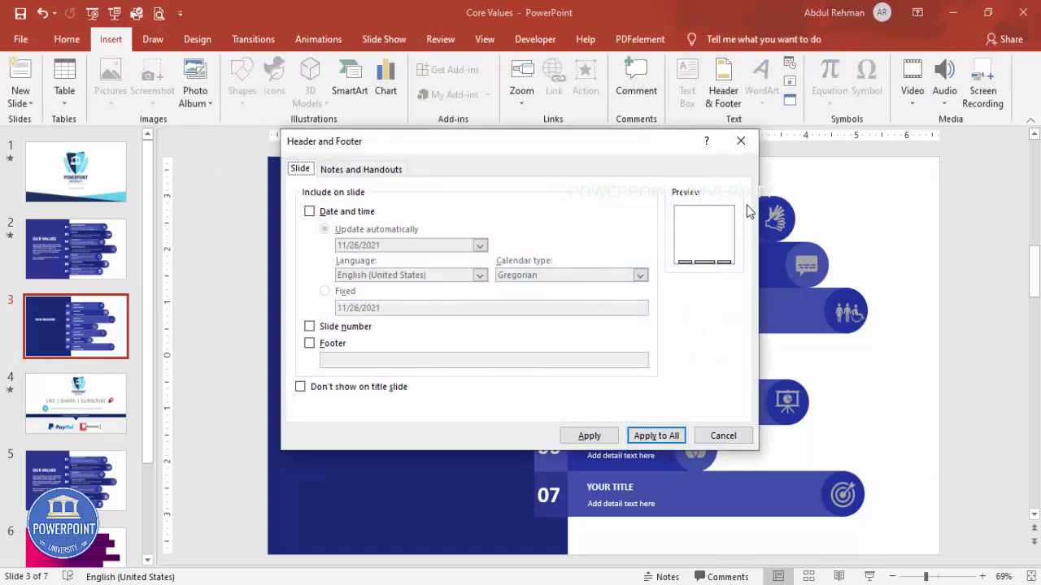
click(740, 141)
click(687, 89)
mouse_move(288, 350)
mouse_down()
mouse_move(569, 493)
mouse_move(578, 510)
mouse_up()
text(=lorem)
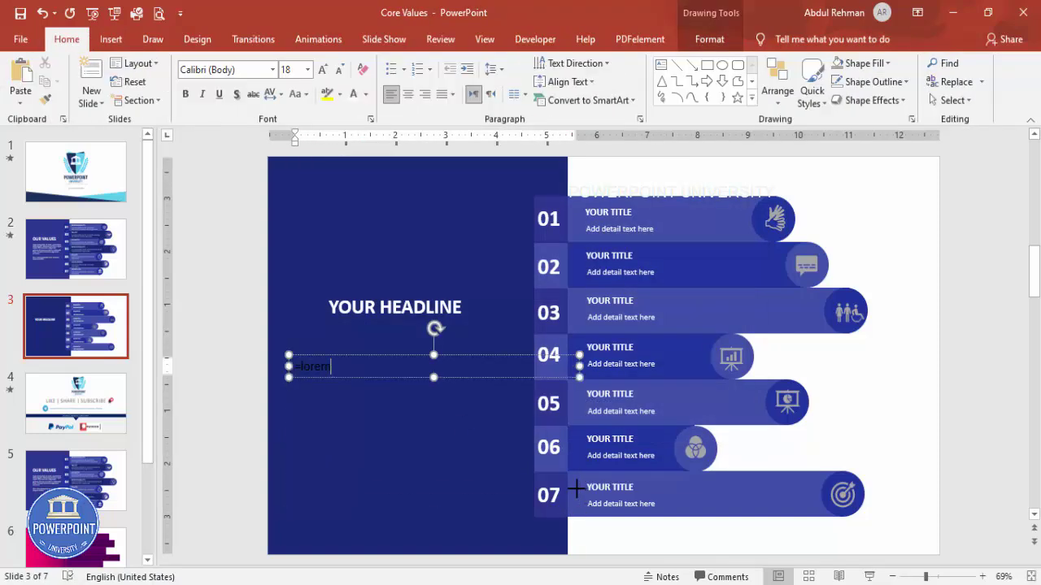
text(())
key(Return)
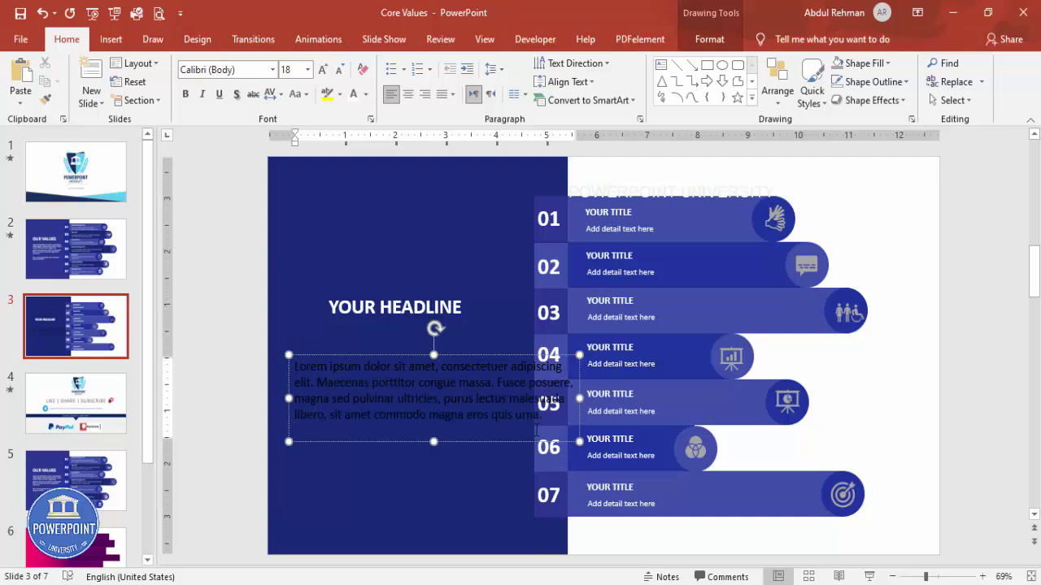
Step: Make the paragraph white at 12 pt and narrow its text box from both sides
click(490, 356)
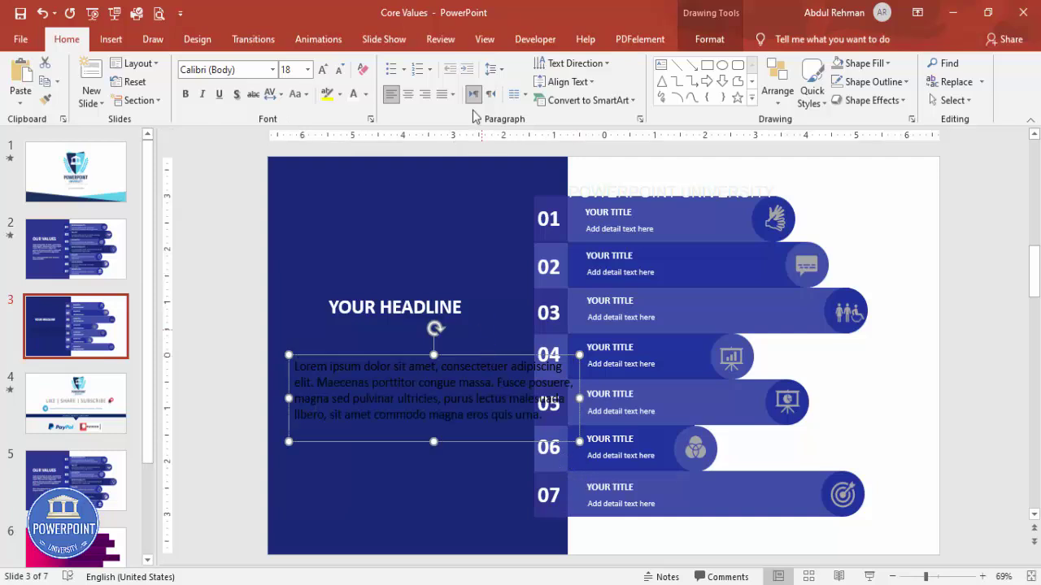
click(352, 94)
click(339, 70)
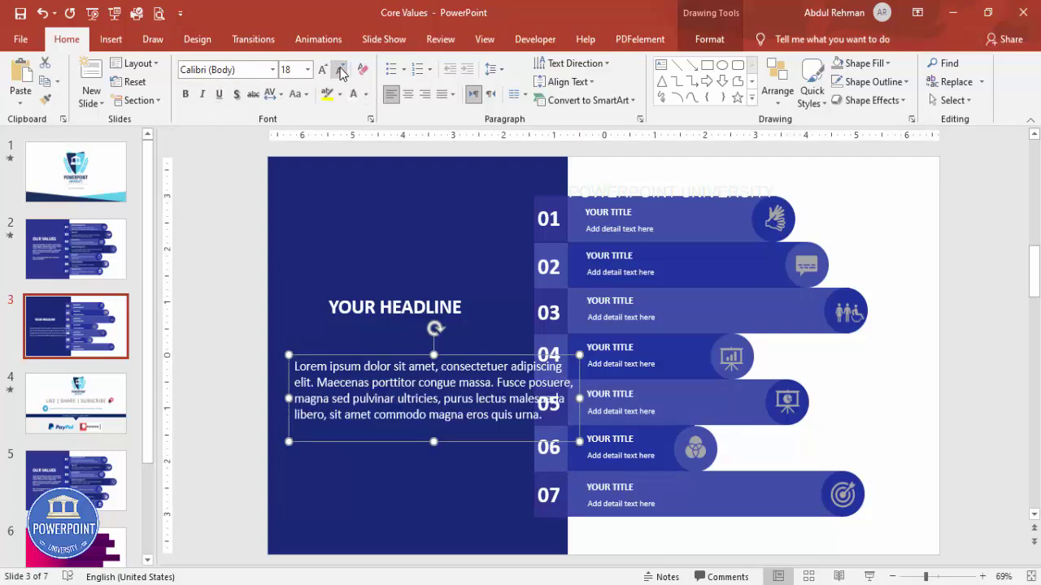
click(339, 69)
click(339, 69)
drag(578, 379, 513, 379)
drag(286, 386, 305, 386)
Step: Centre the paragraph, set 2.0 line spacing, and move it up beneath the headline
click(408, 93)
drag(461, 354, 457, 333)
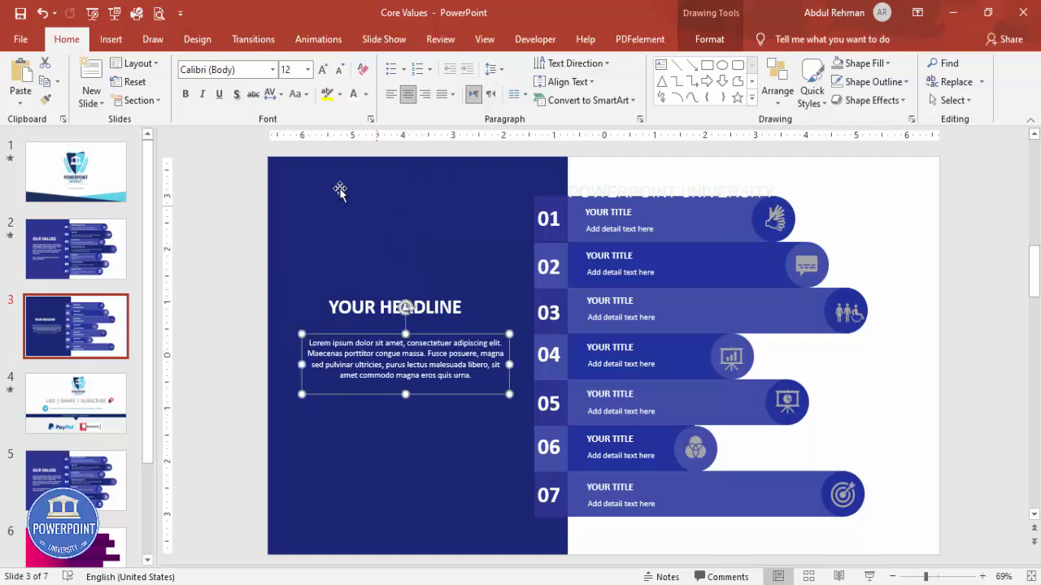
click(496, 70)
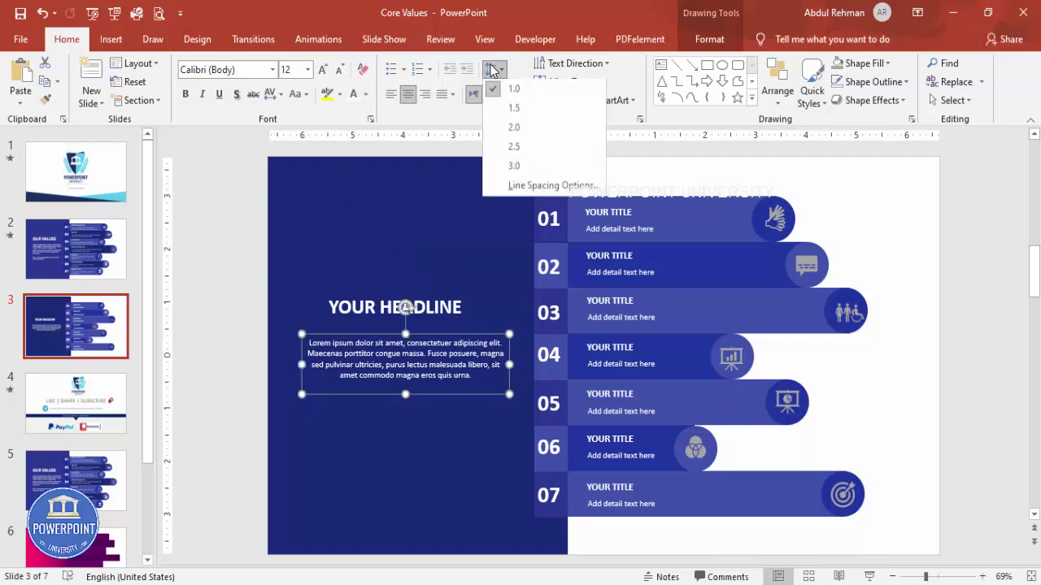
click(514, 127)
drag(449, 335, 450, 329)
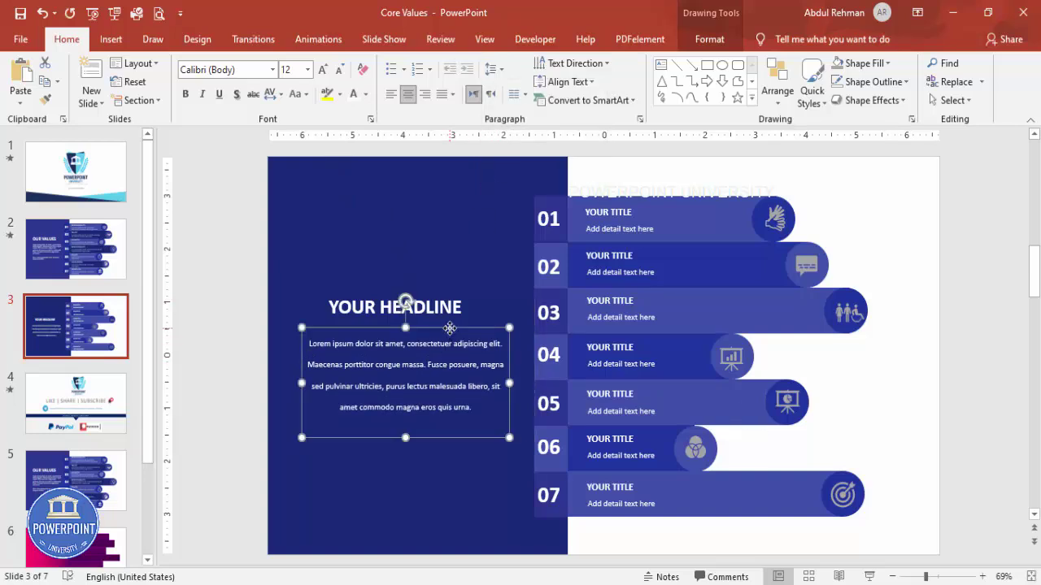
click(902, 396)
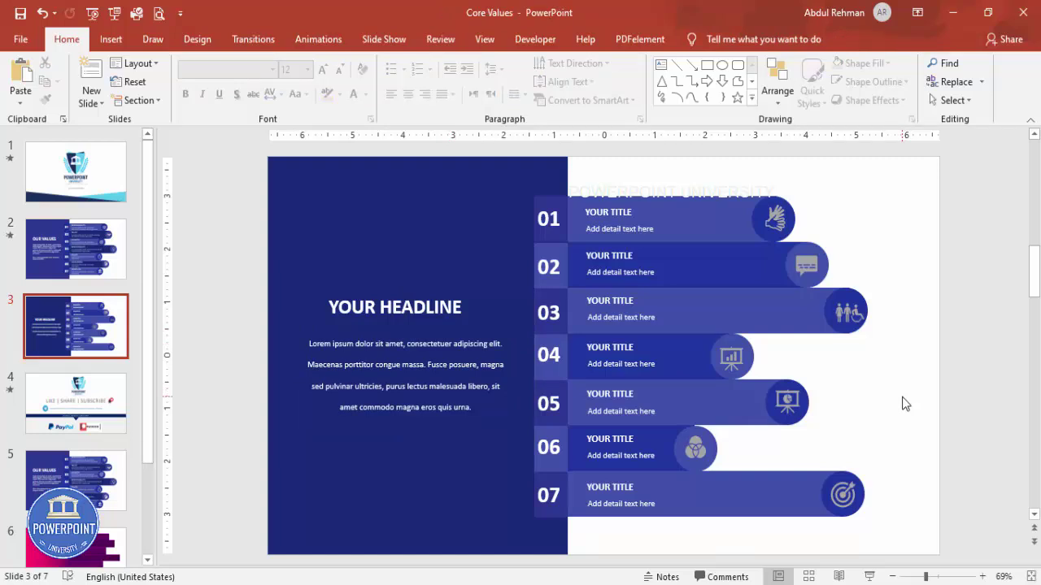
key(ctrl+z)
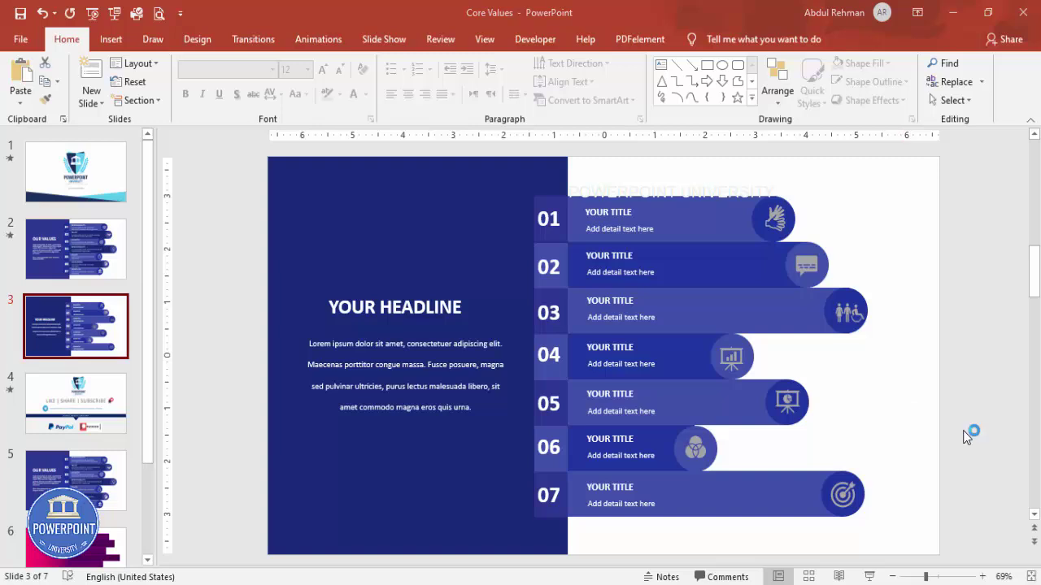
Step: Give the 01 number group a Peek In entrance animation using the Animation Pane
click(325, 39)
click(710, 65)
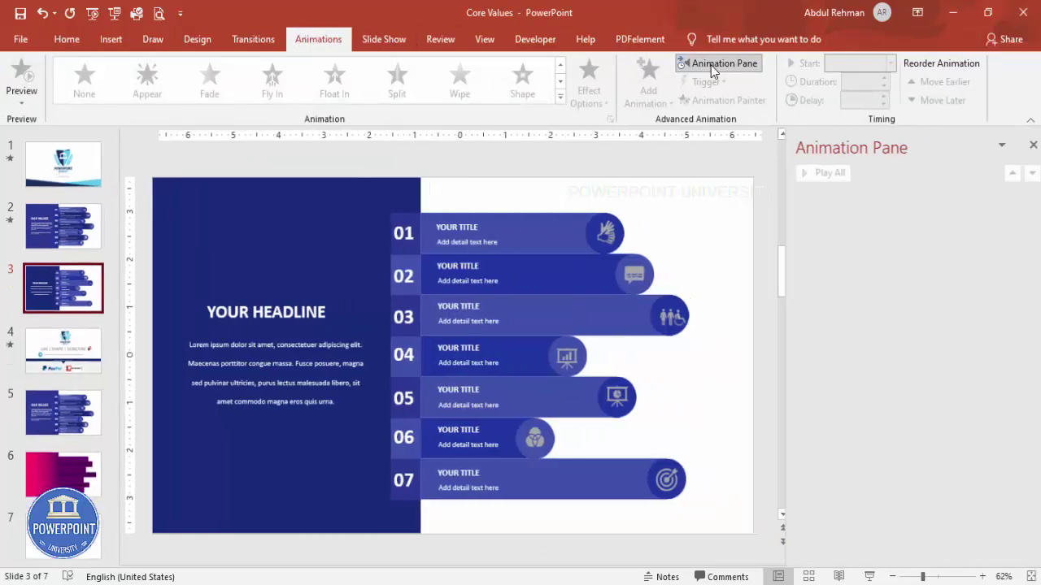
click(413, 213)
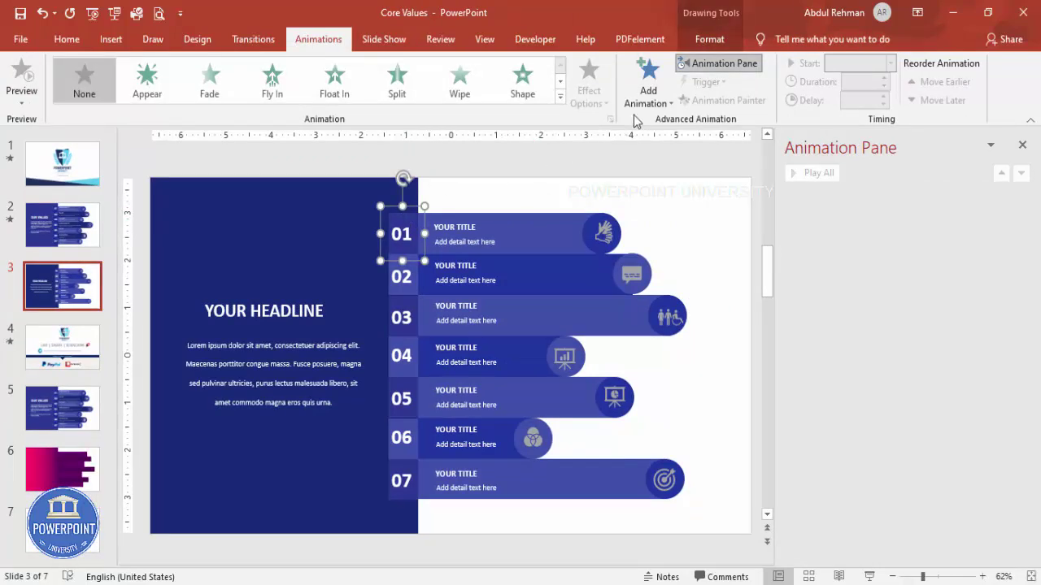
click(648, 85)
click(698, 485)
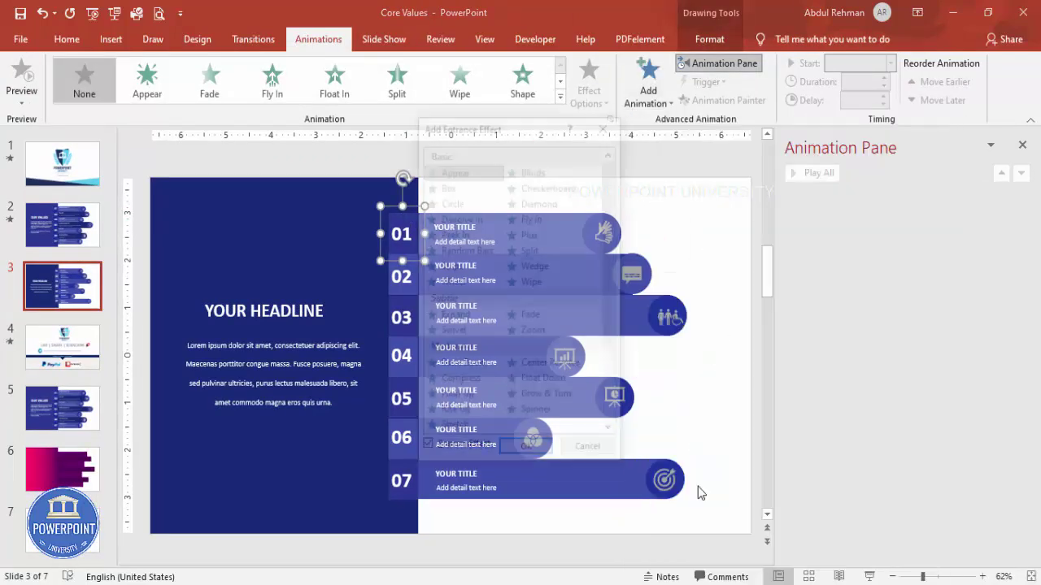
drag(521, 131, 729, 150)
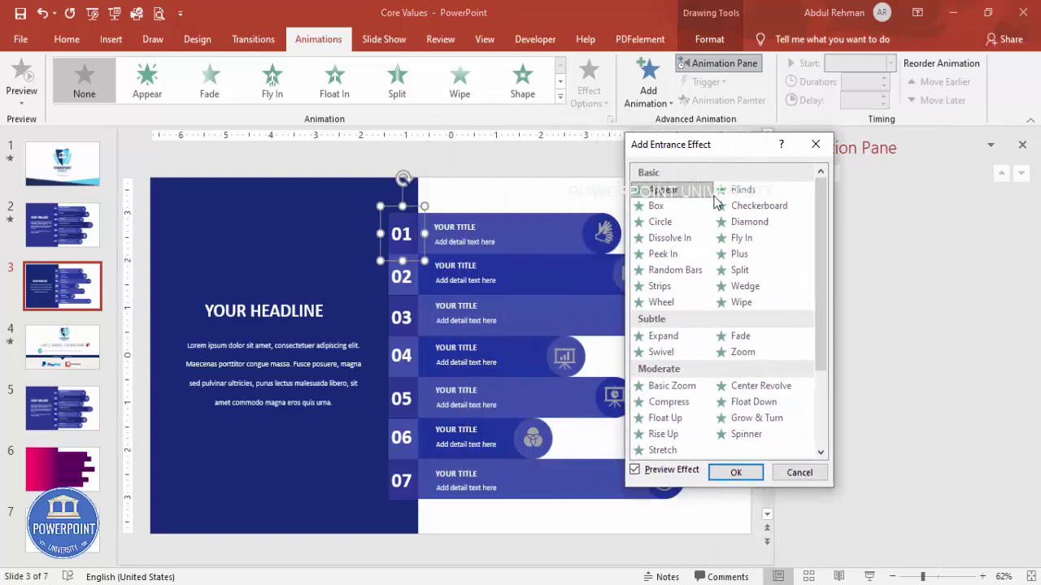
click(687, 254)
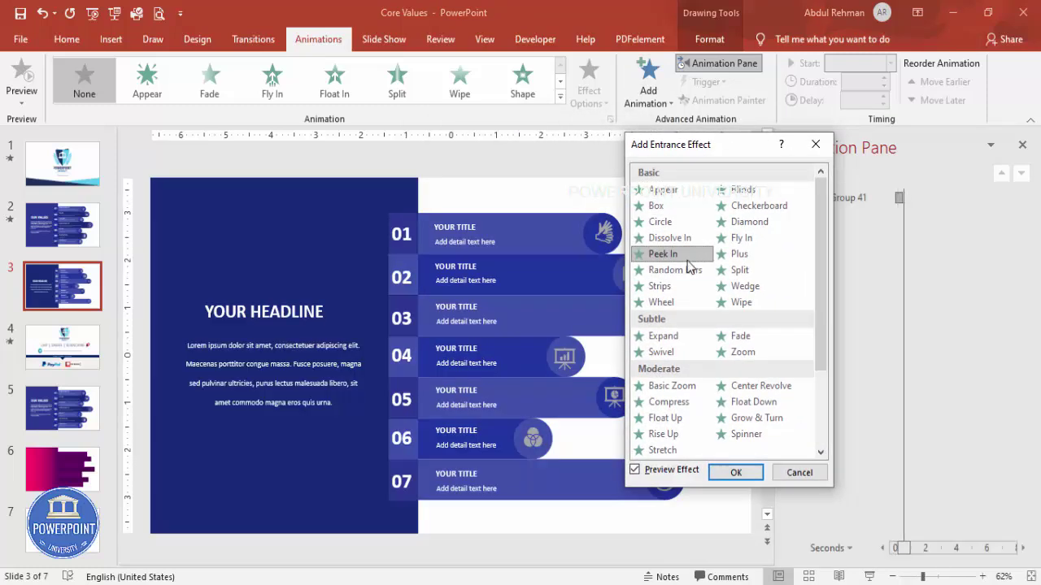
click(735, 474)
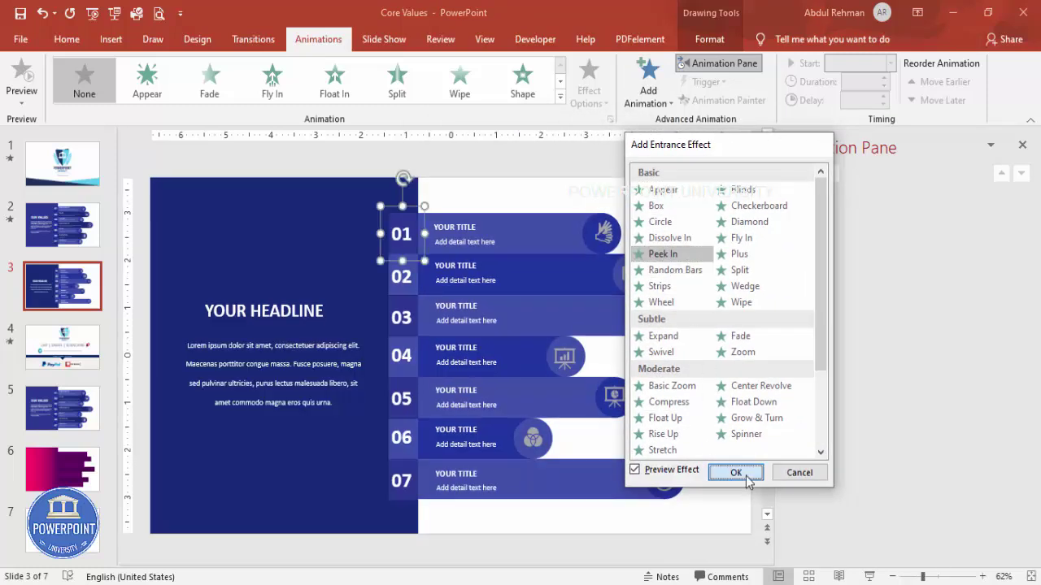
click(584, 112)
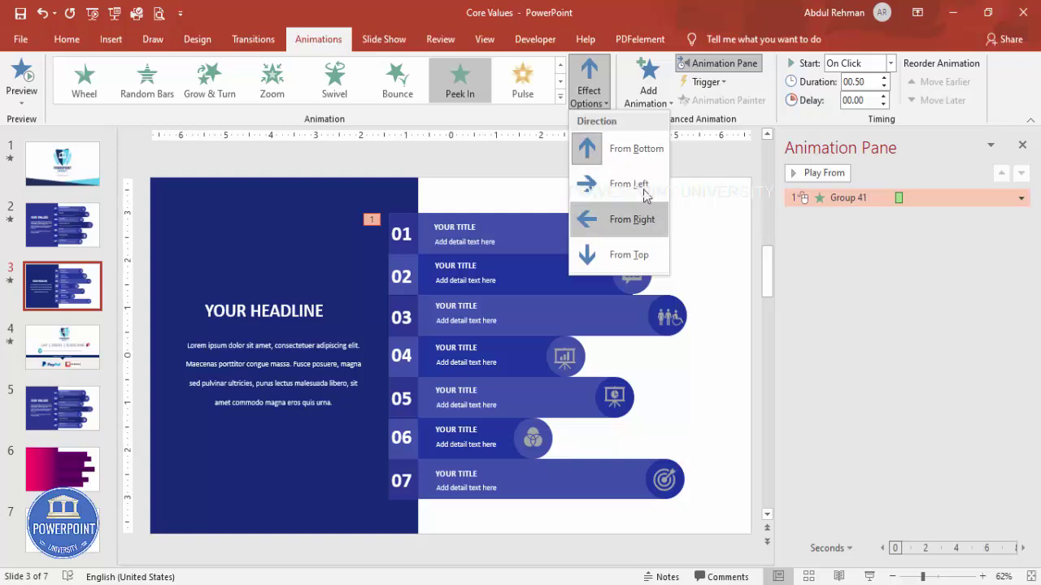
click(711, 233)
Step: Copy the animation to the 01 bar with Animation Painter, set to From Top and With Previous
click(411, 234)
click(722, 100)
click(551, 218)
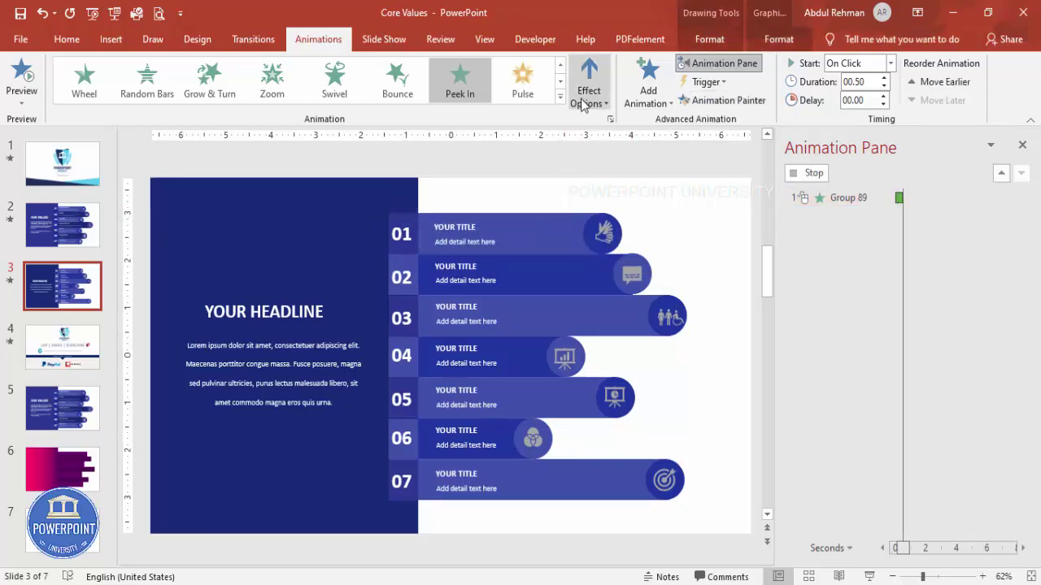
click(589, 96)
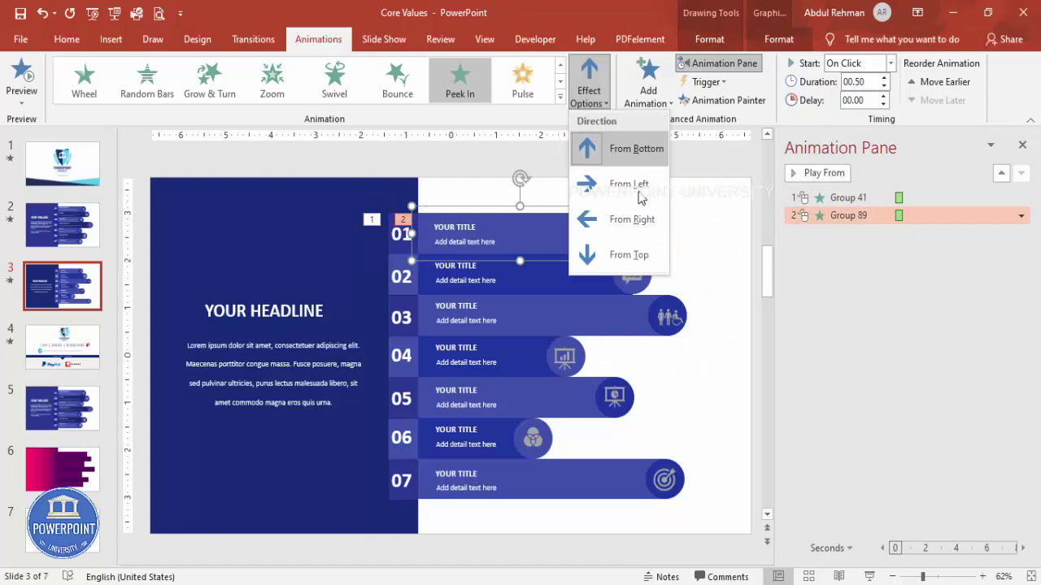
click(637, 254)
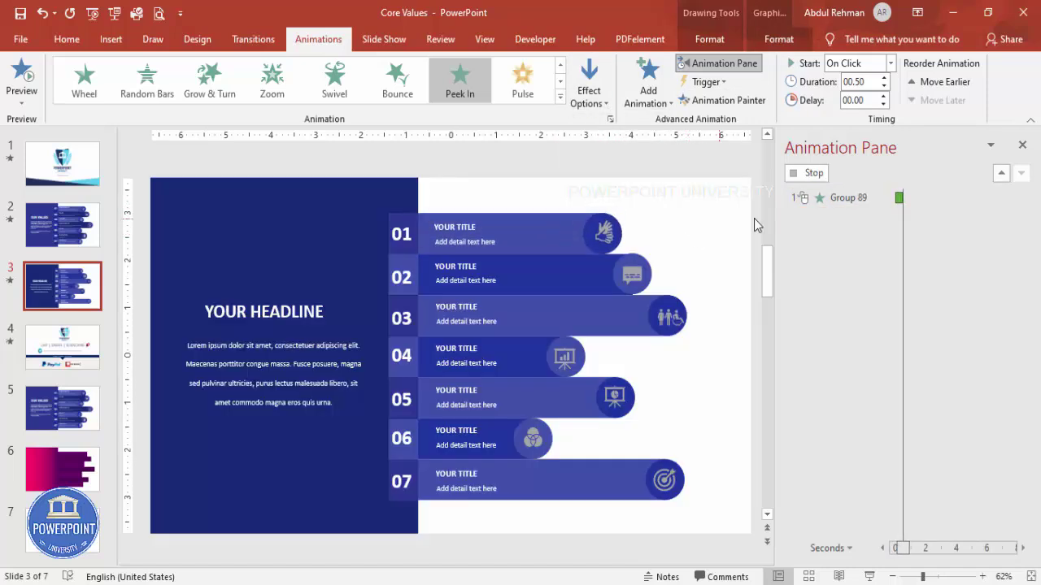
click(891, 64)
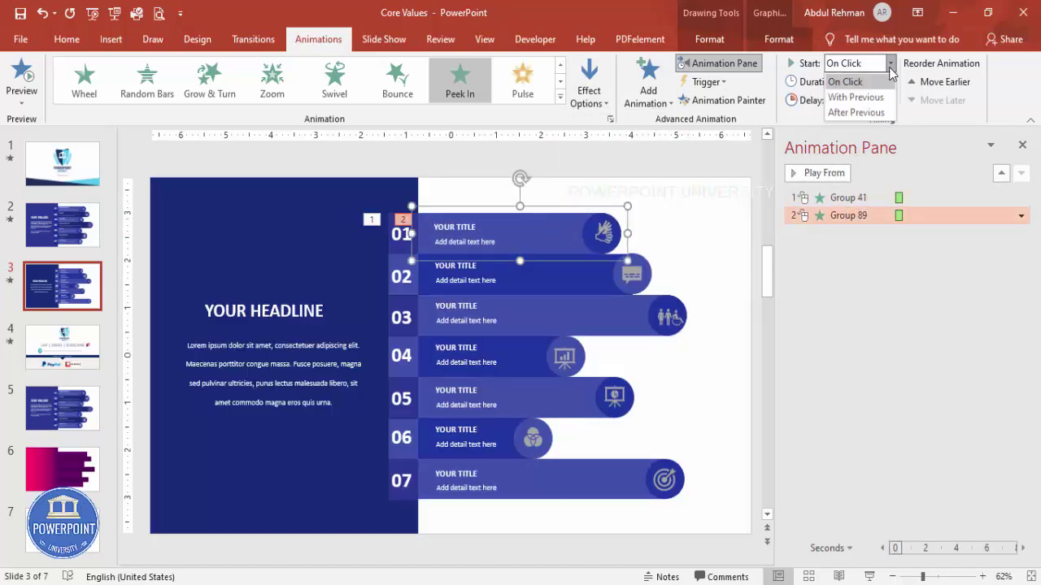
click(856, 97)
Step: Preview the slide's animations and check them in a full-screen slide show
click(732, 164)
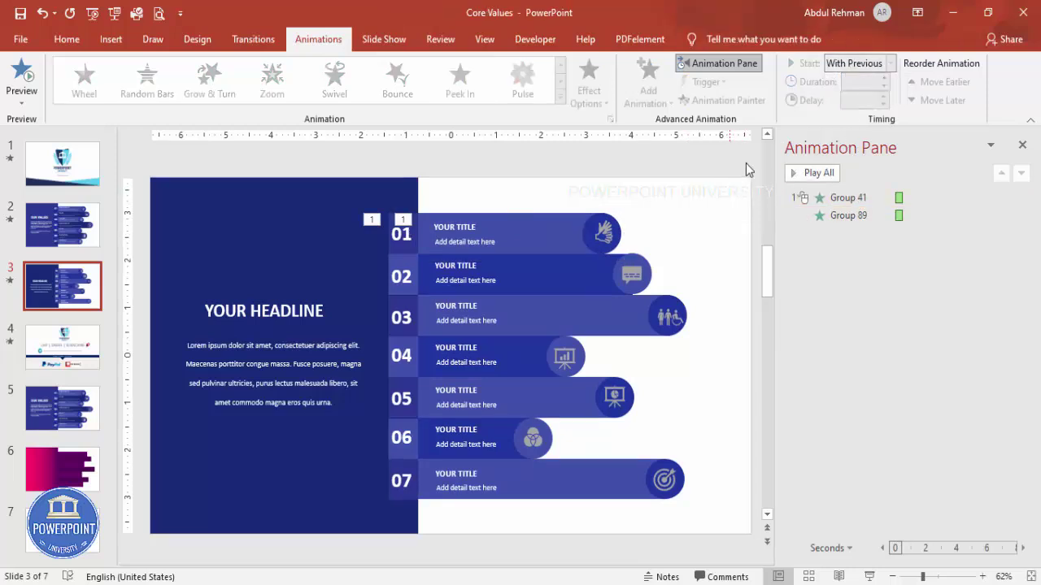
click(805, 173)
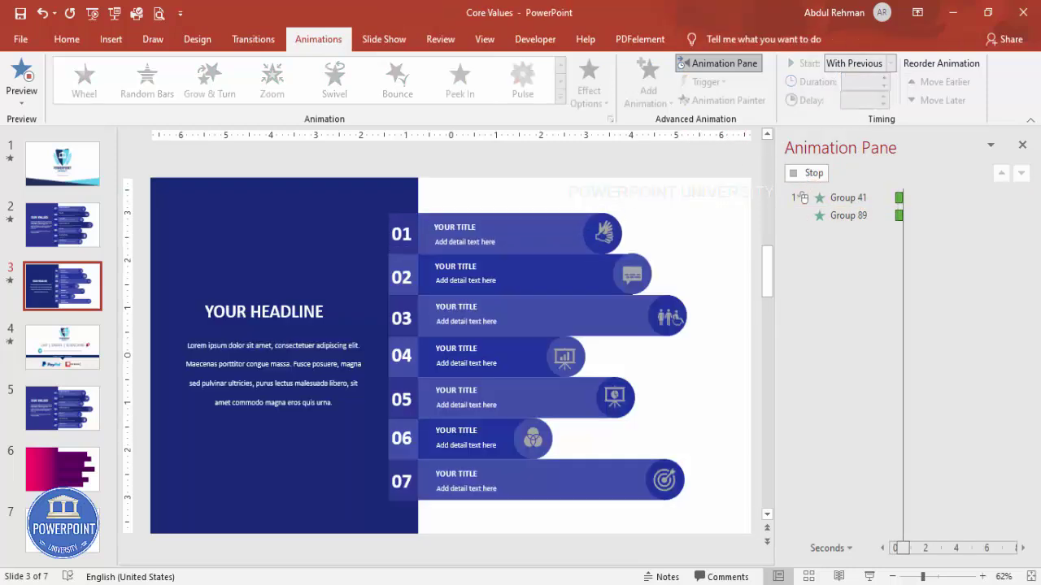
click(869, 576)
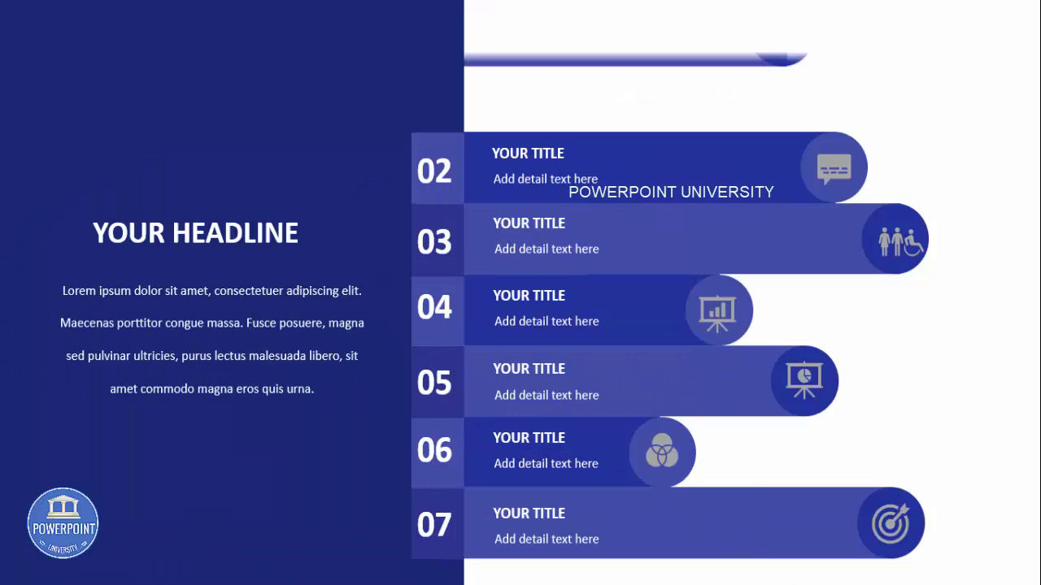
key(Escape)
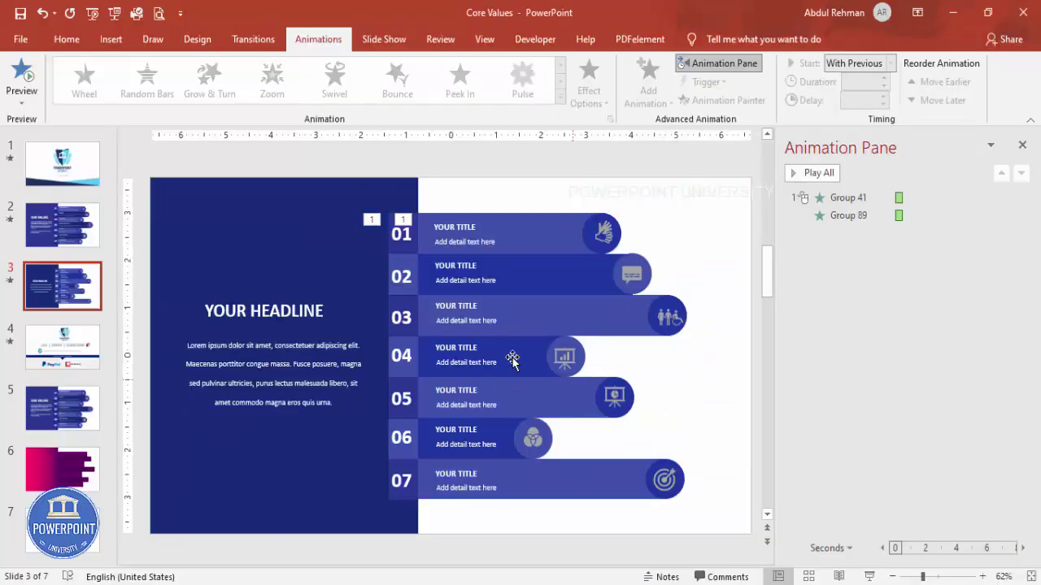
Step: Paint the Peek In animations onto the number and bar of rows 02 and 03
click(412, 241)
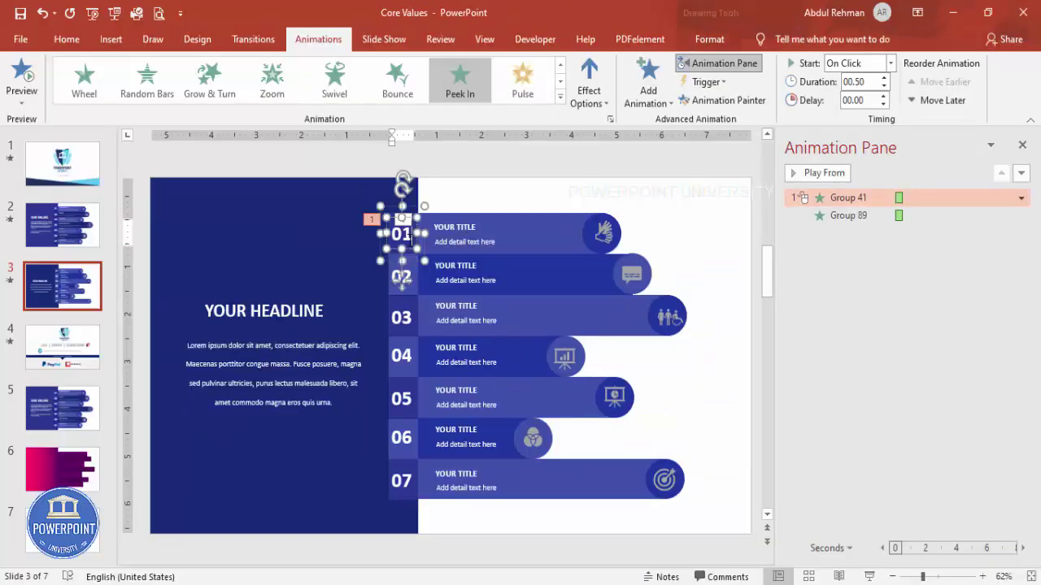
click(722, 100)
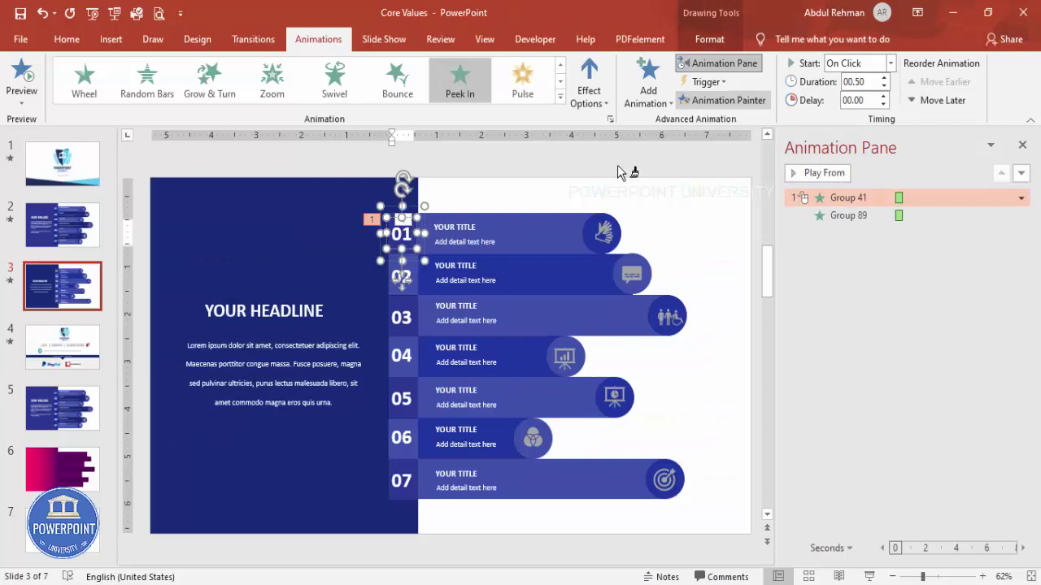
click(413, 282)
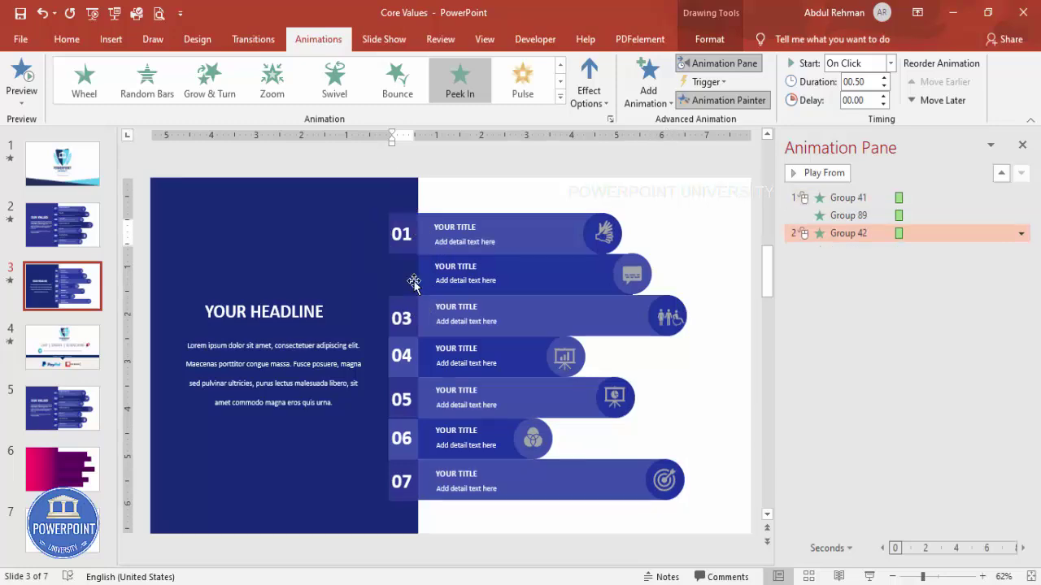
click(595, 214)
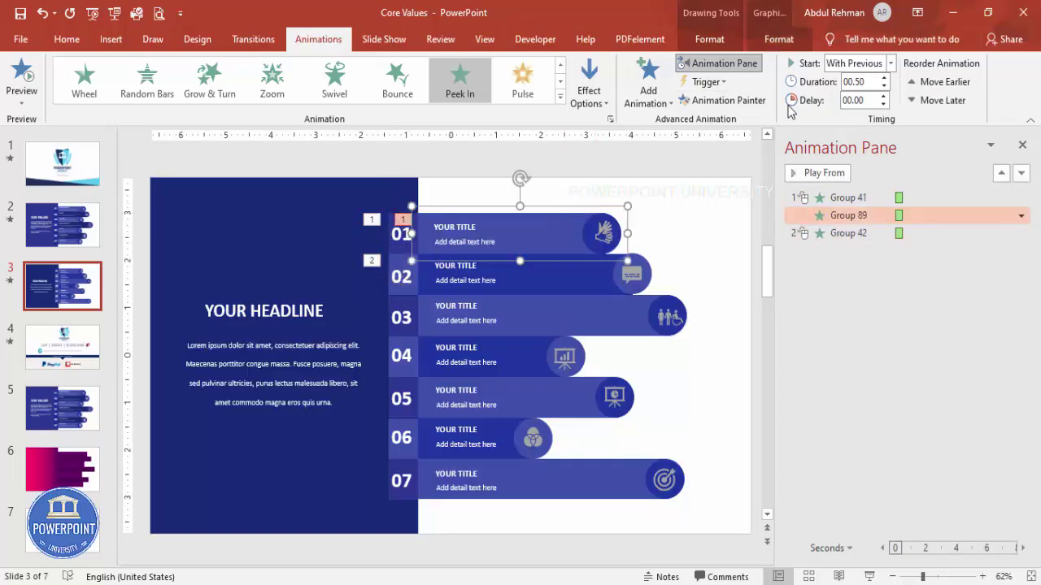
click(722, 100)
click(449, 284)
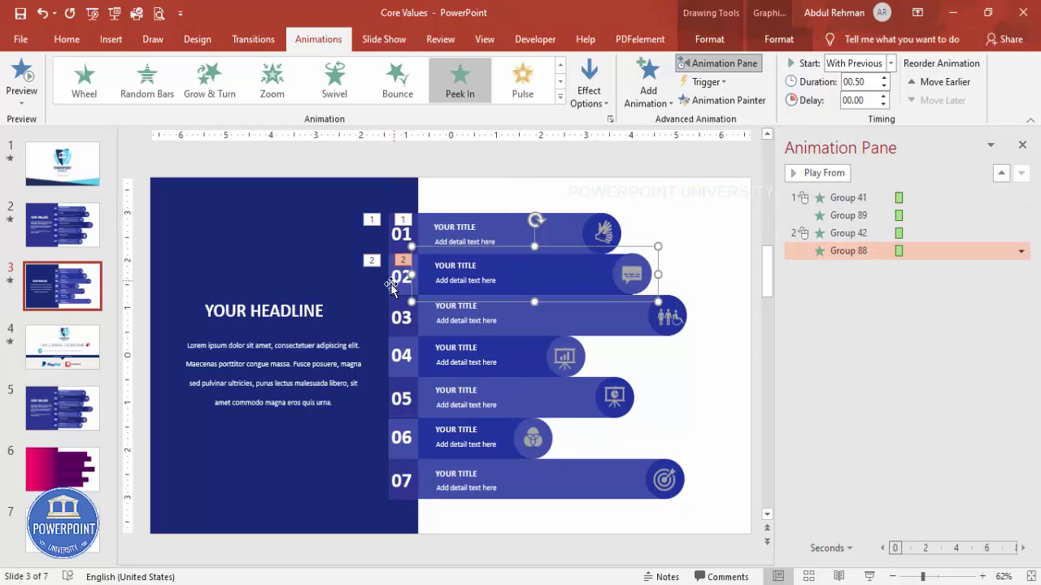
click(390, 286)
click(722, 100)
click(431, 325)
click(597, 274)
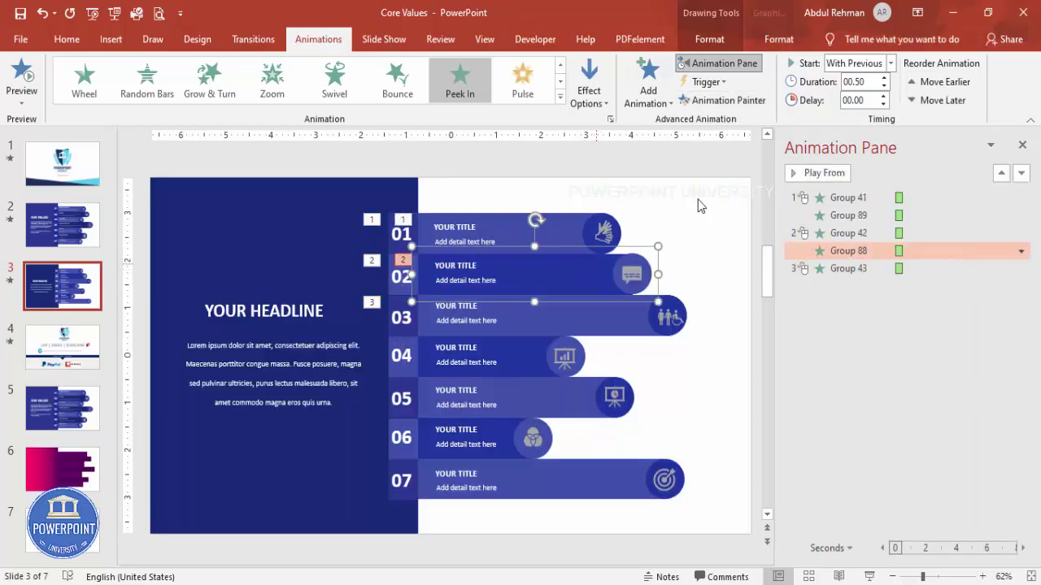
click(722, 100)
click(587, 331)
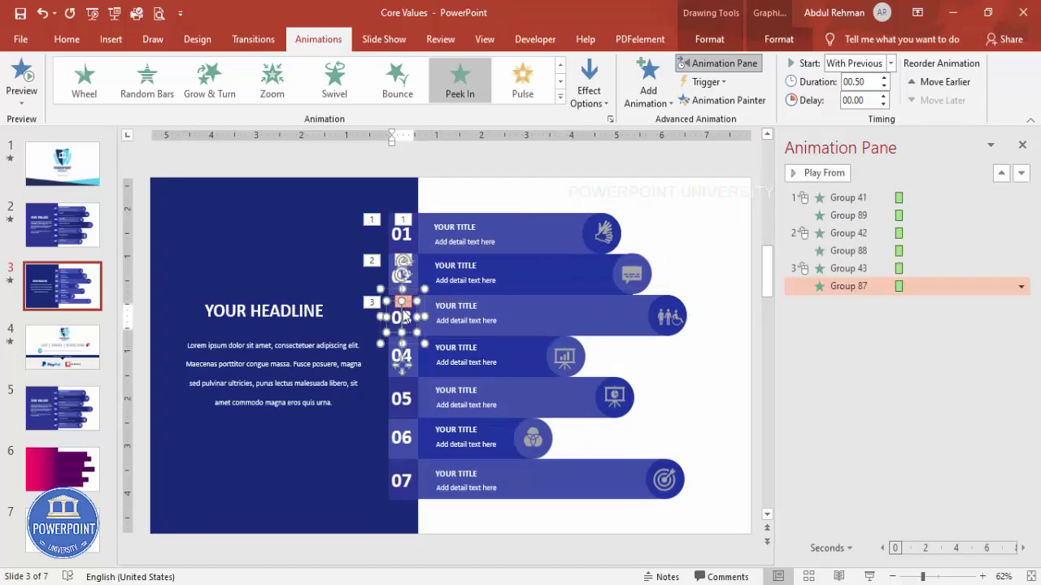
Step: Paint the Peek In animations onto the number and bar of rows 04 and 05
click(404, 315)
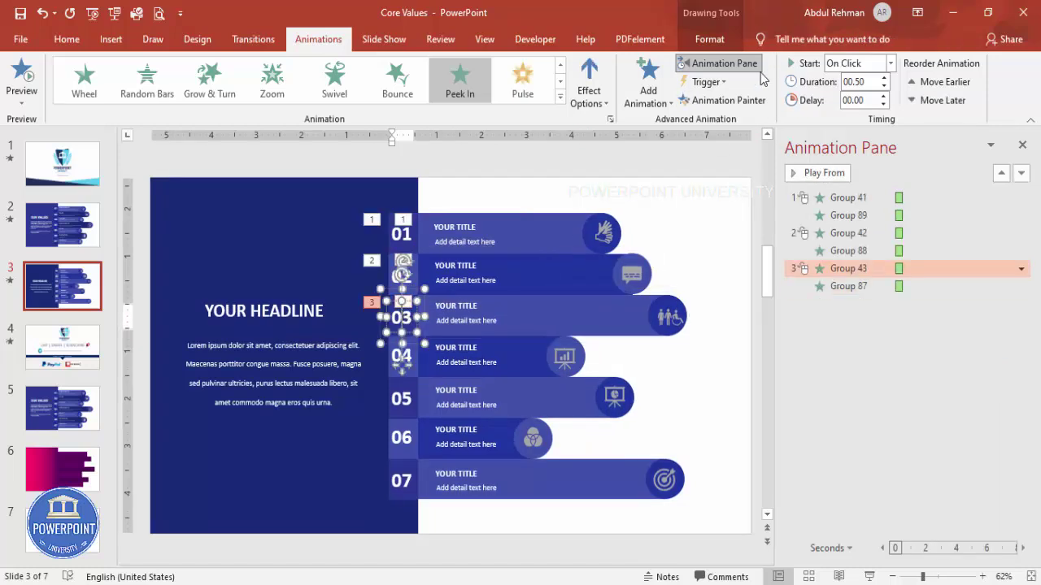
click(722, 100)
click(412, 358)
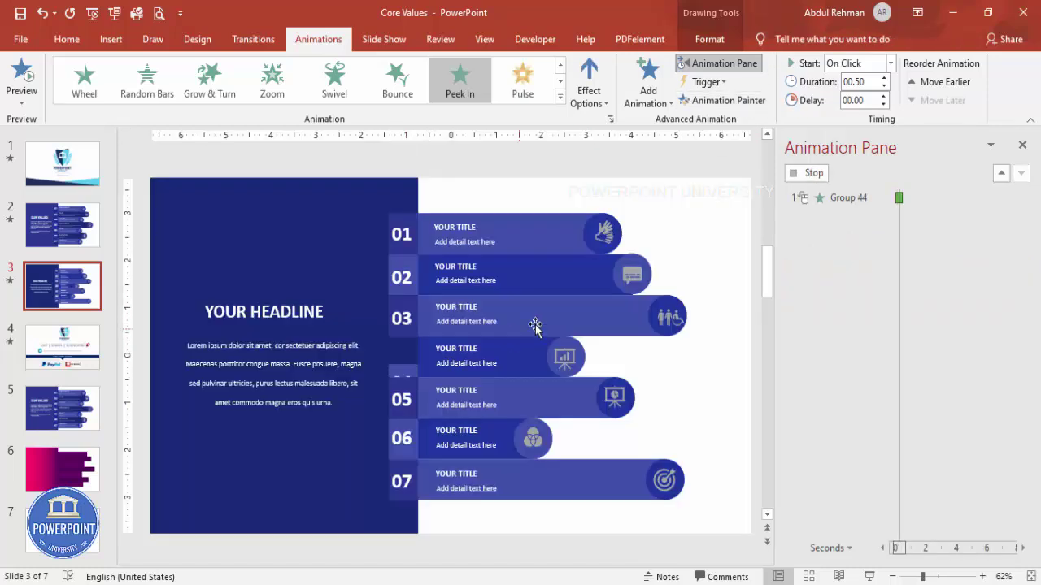
click(590, 306)
click(722, 100)
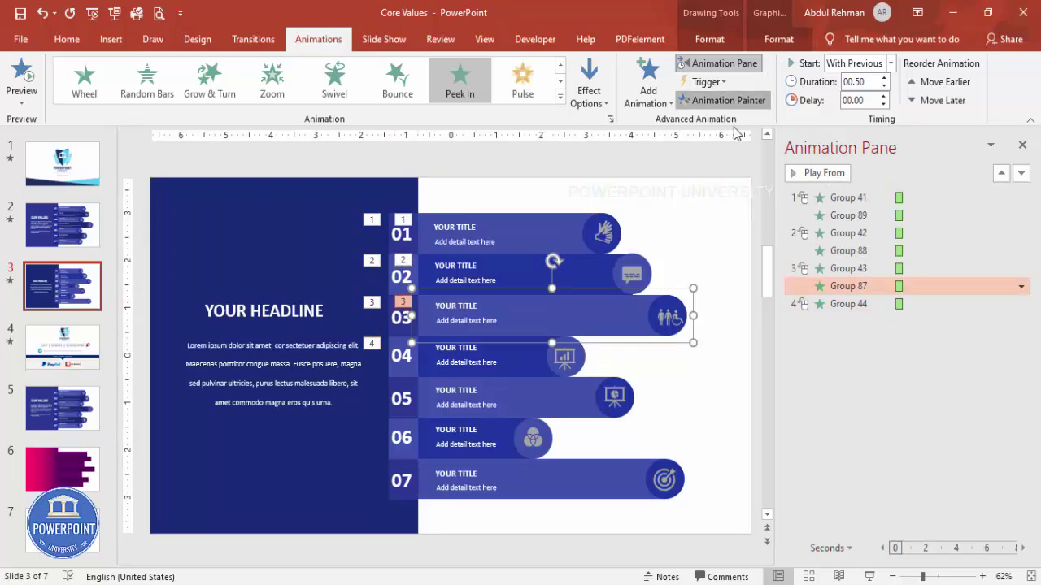
click(530, 358)
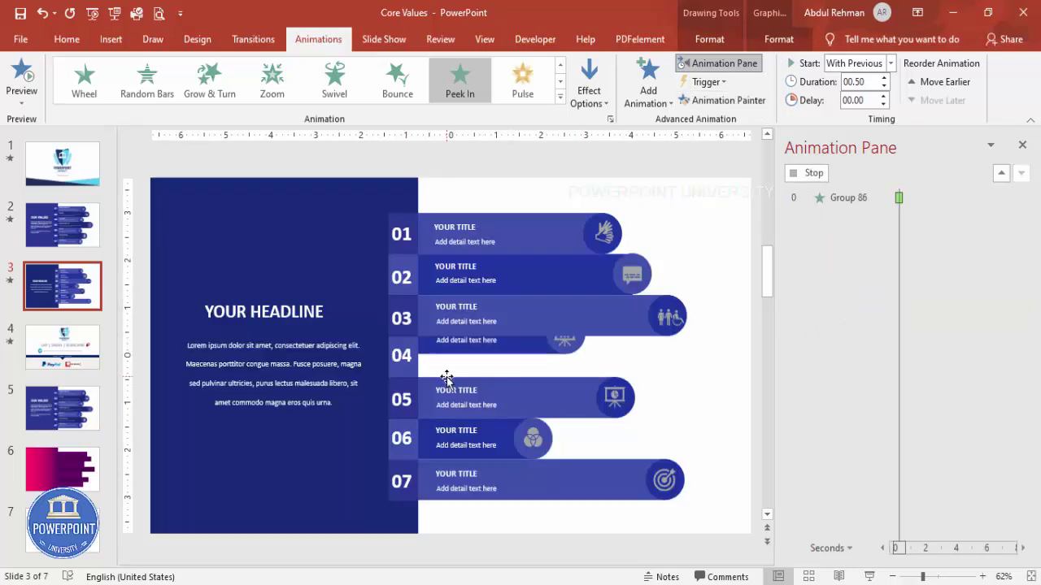
click(395, 363)
click(722, 100)
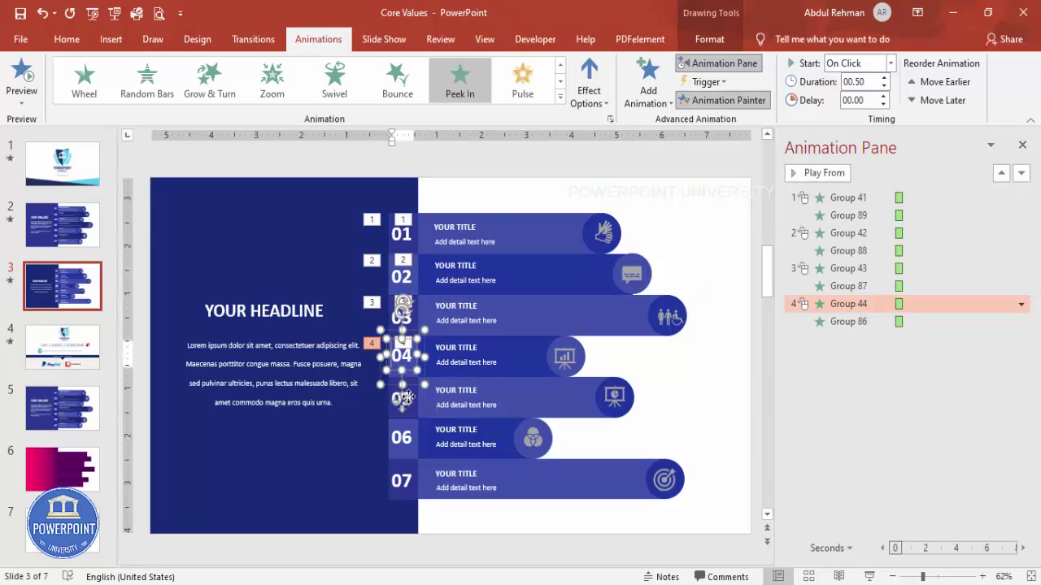
click(414, 419)
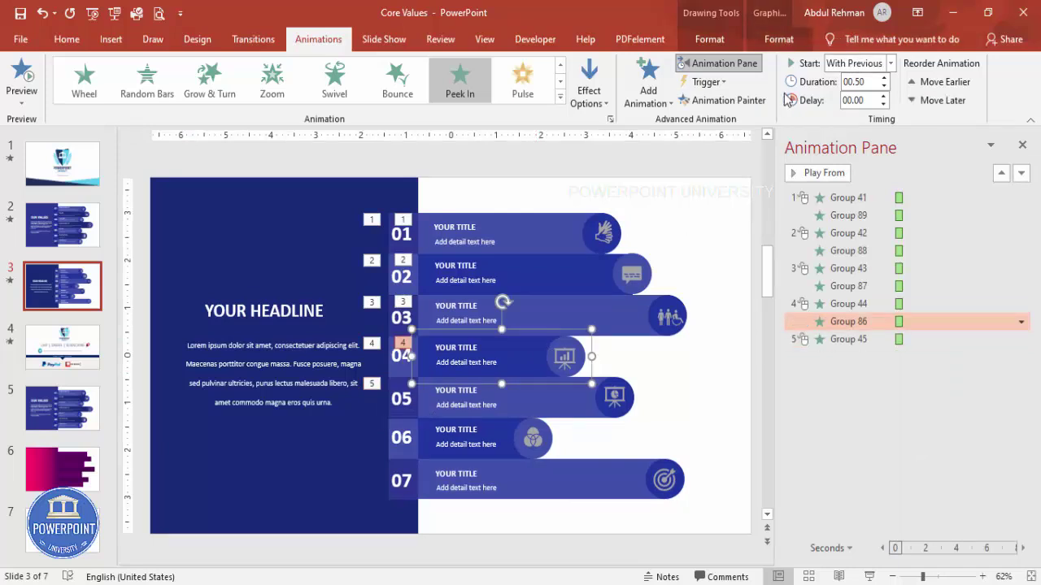
click(722, 100)
click(508, 415)
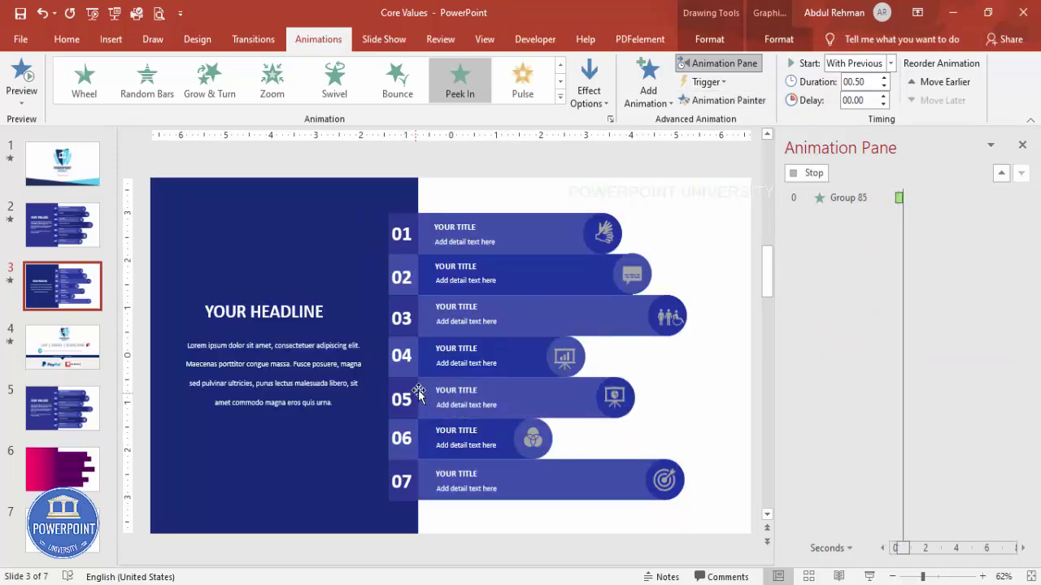
Step: Paint the Peek In animations onto rows 06 and 07, then start the slide show
click(398, 403)
click(722, 100)
click(407, 443)
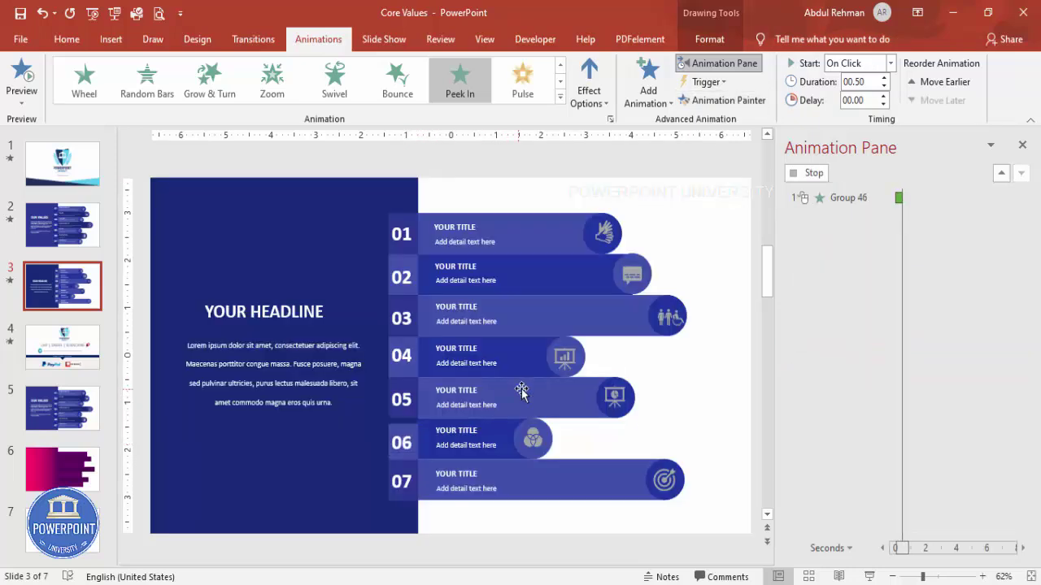
click(539, 390)
click(722, 100)
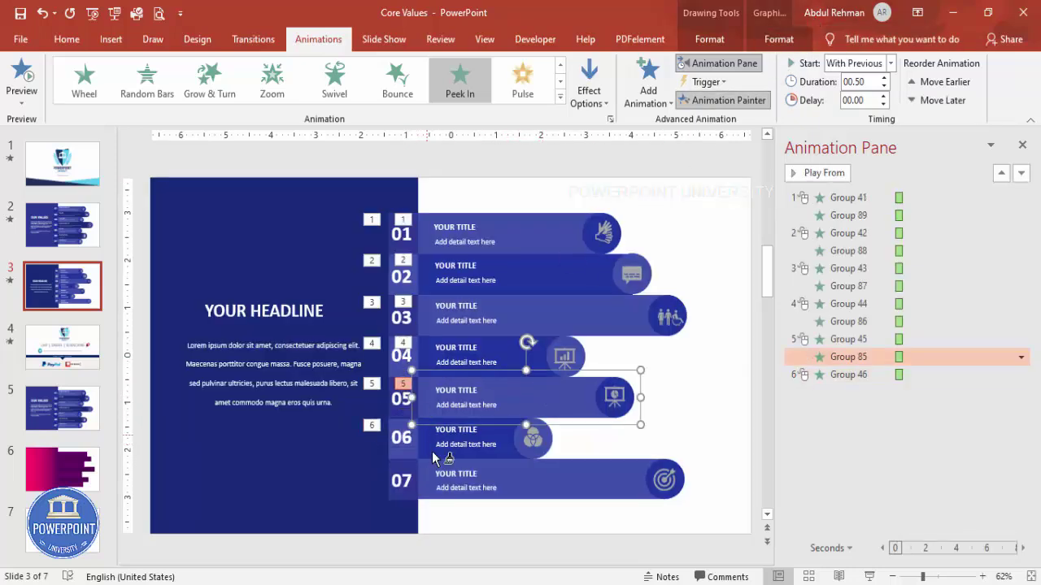
click(453, 444)
click(405, 432)
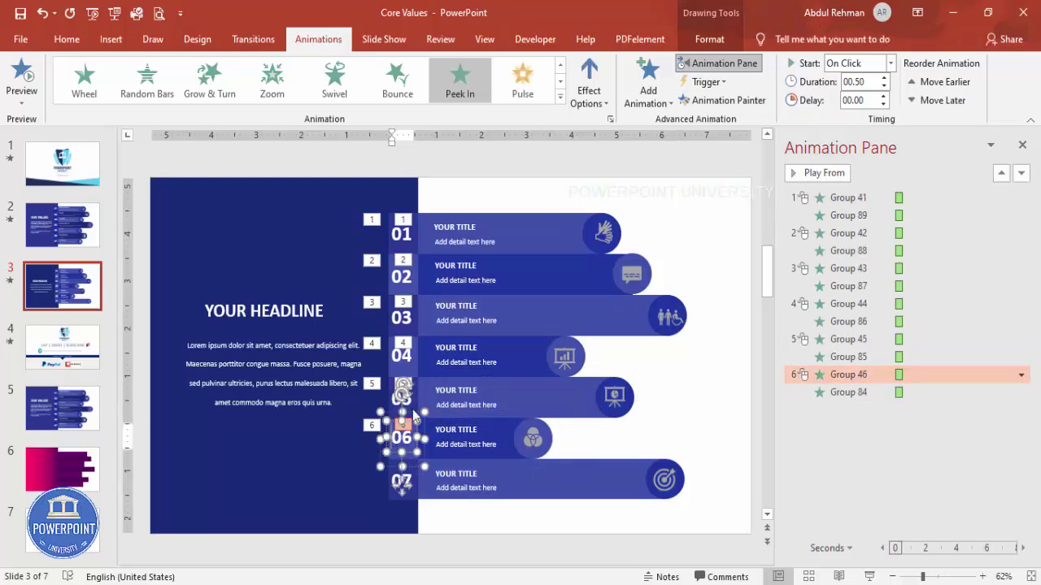
key(alt+shift+c)
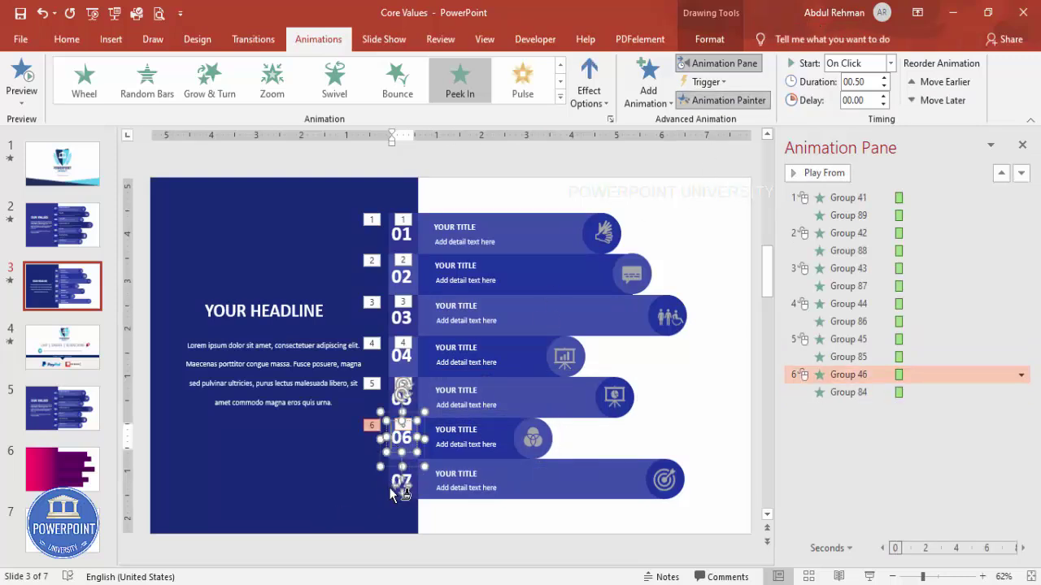
click(409, 494)
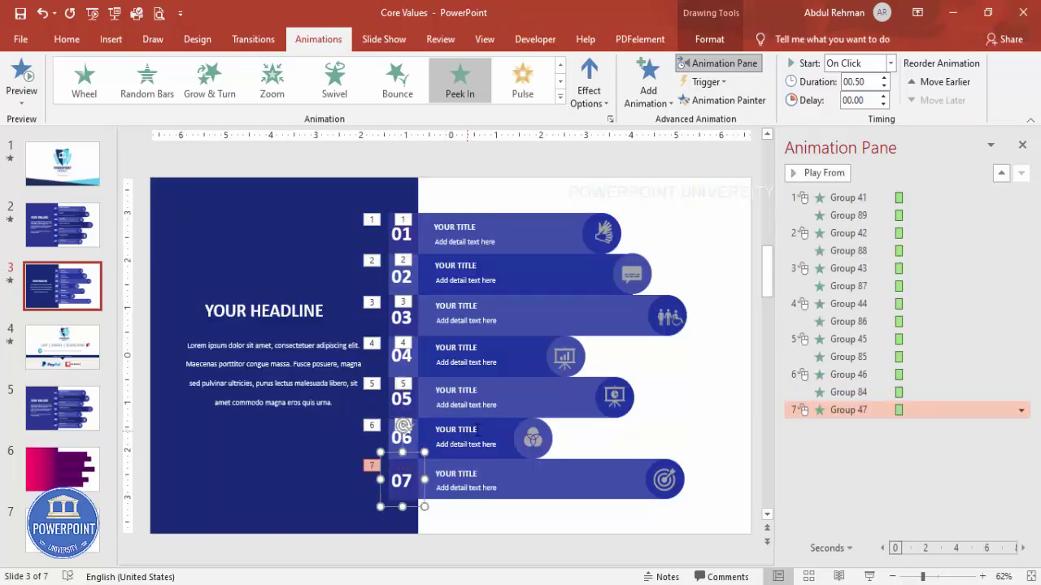
click(480, 439)
click(765, 103)
click(619, 479)
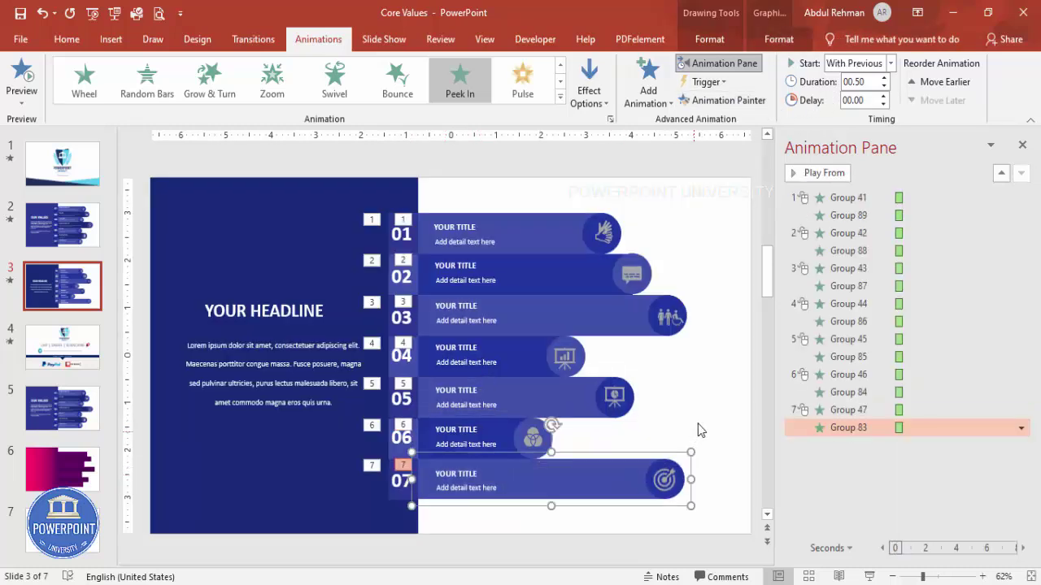
click(870, 577)
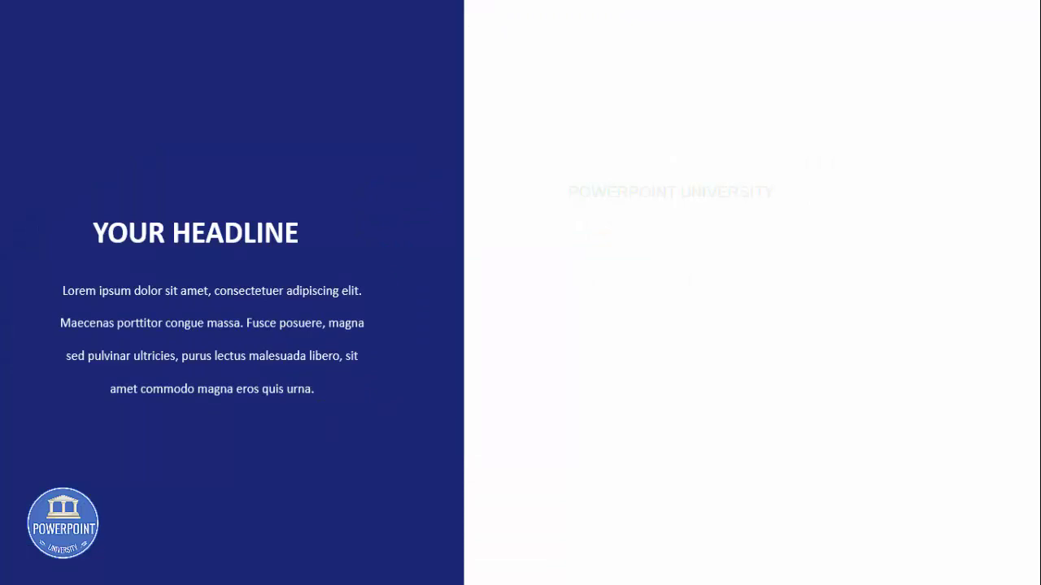